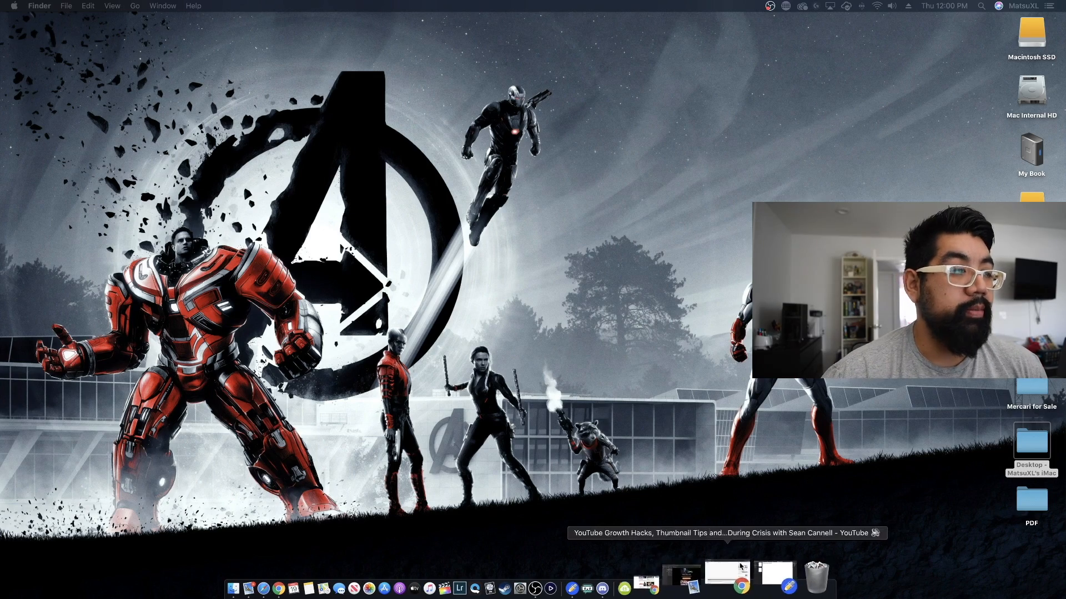
# Add the three video clips from Finder to the empty iMovie timeline.
pyautogui.click(692, 574)
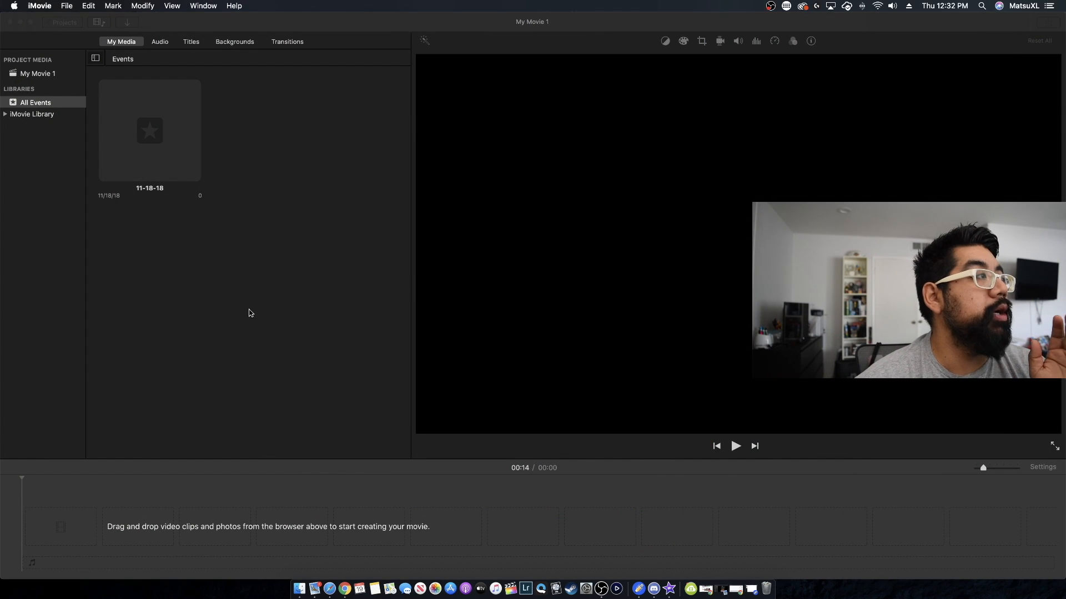
pyautogui.click(299, 589)
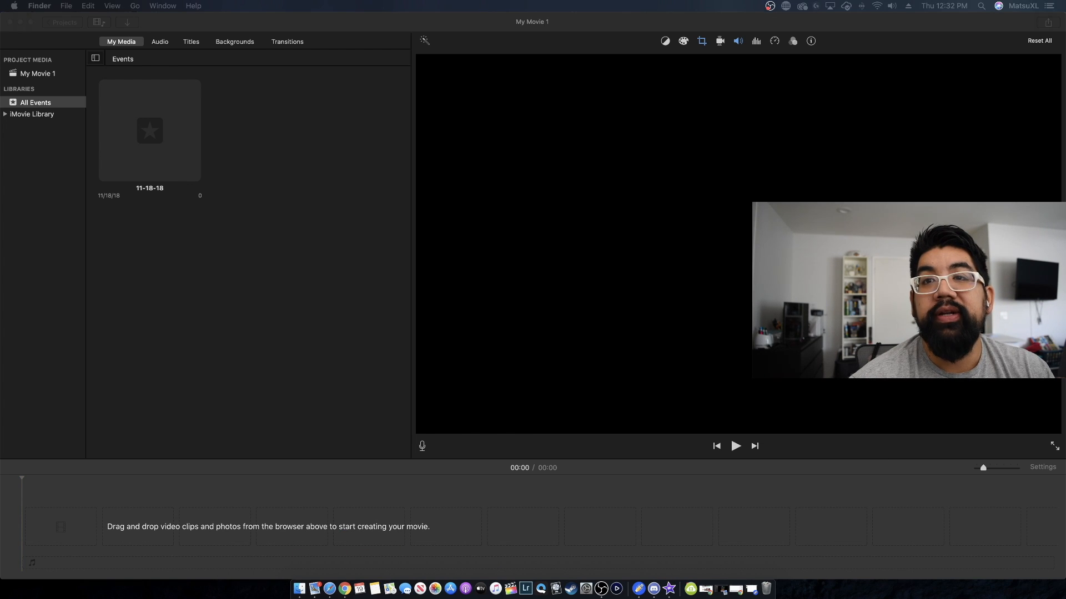
pyautogui.moveTo(1065, 217); pyautogui.dragTo(377, 523)
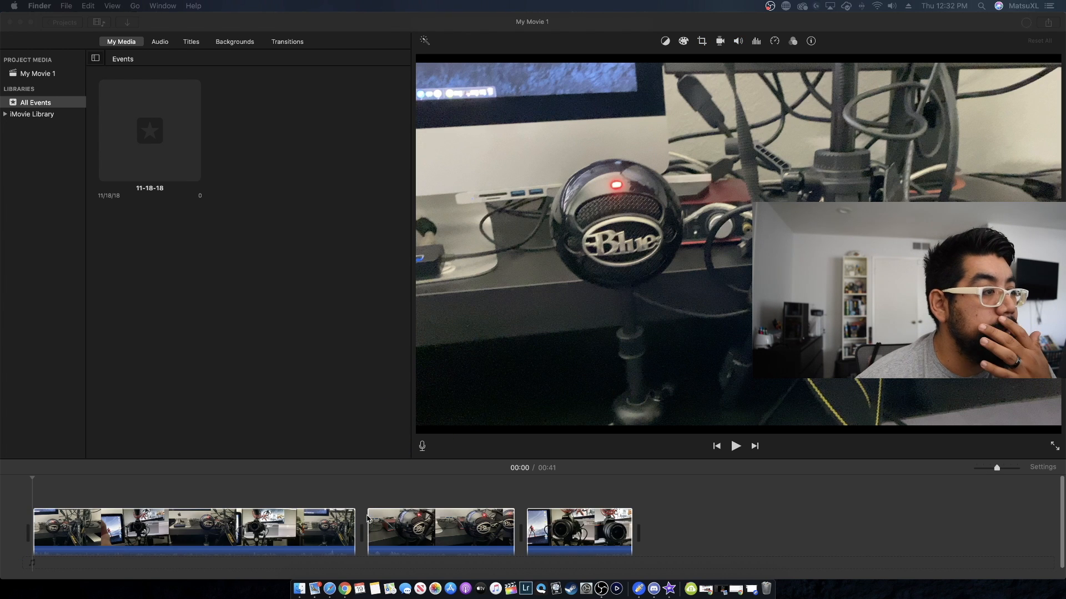
pyautogui.click(277, 387)
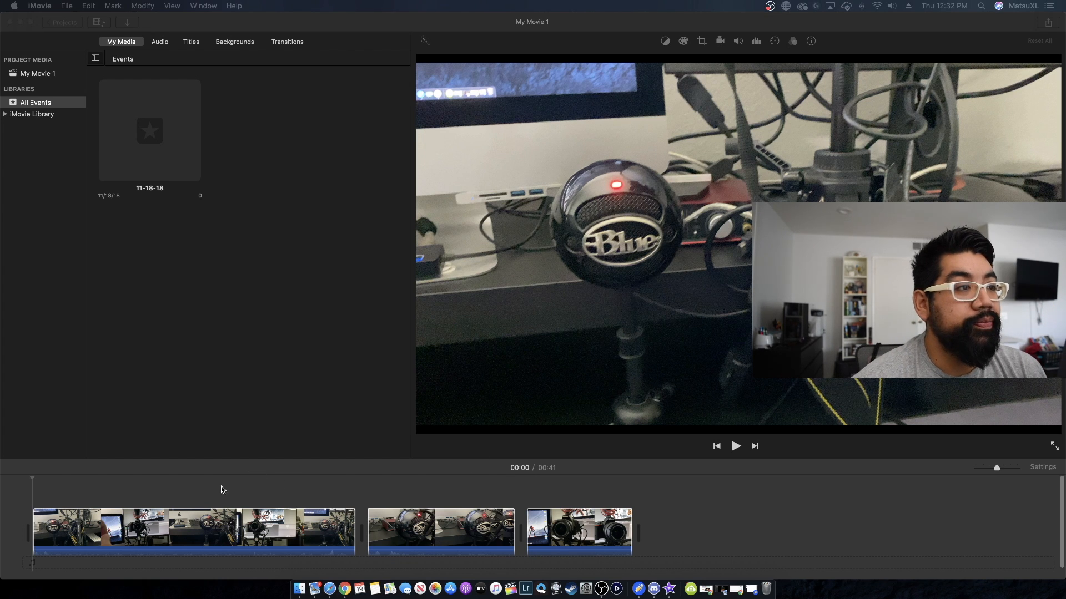
pyautogui.click(83, 500)
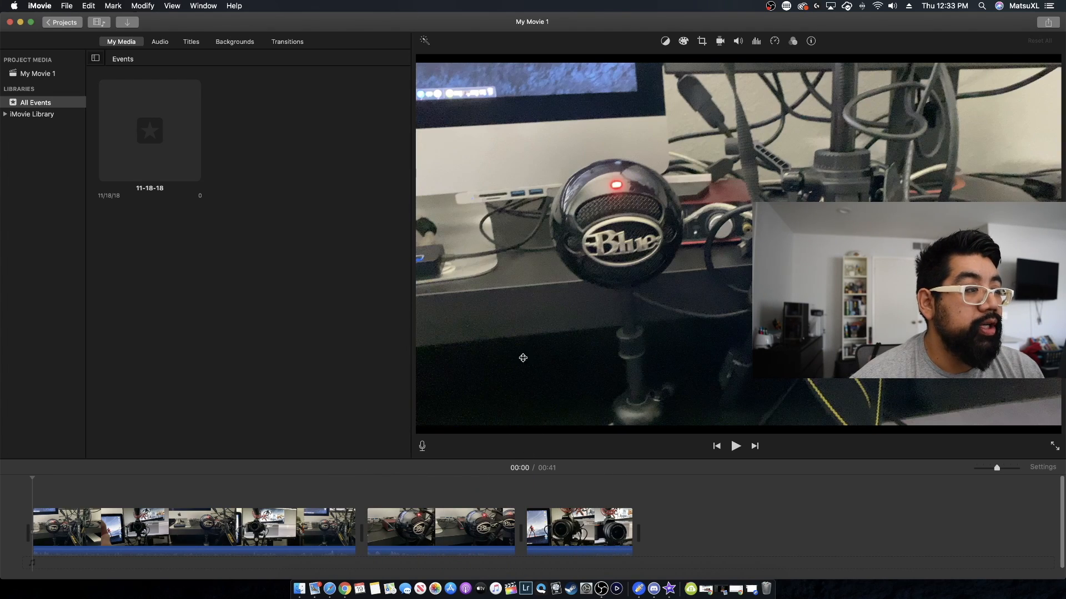
# Place the microphone clip as an overlay above the first clip, starting about 2 seconds in, and play back the overlay's start.
pyautogui.moveTo(523, 358)
pyautogui.mouseDown()
pyautogui.moveTo(529, 339)
pyautogui.moveTo(527, 366)
pyautogui.moveTo(540, 361)
pyautogui.mouseUp()
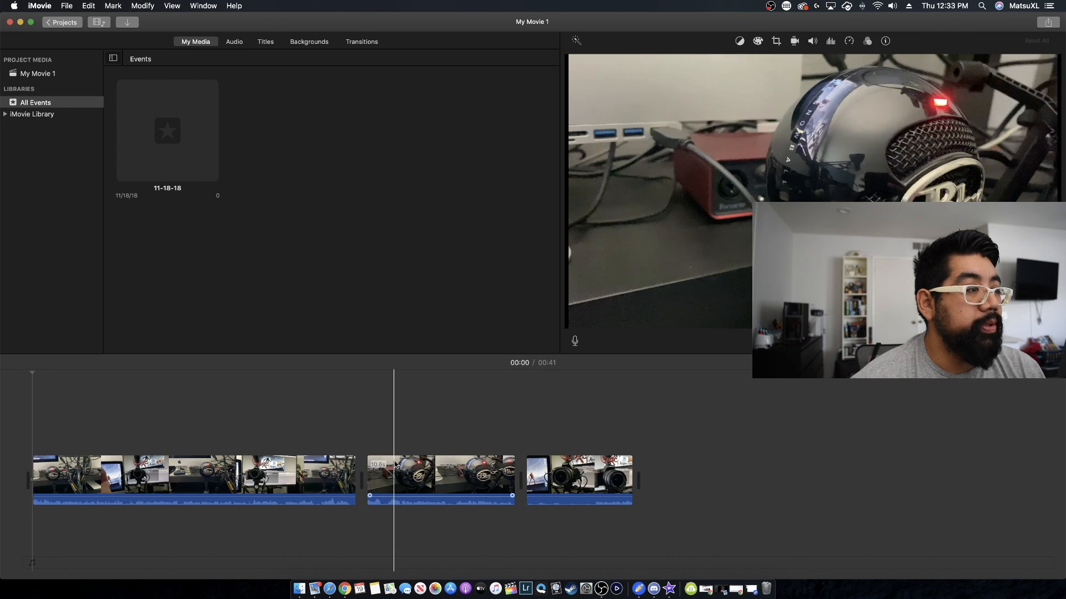
pyautogui.moveTo(396, 473); pyautogui.dragTo(113, 422)
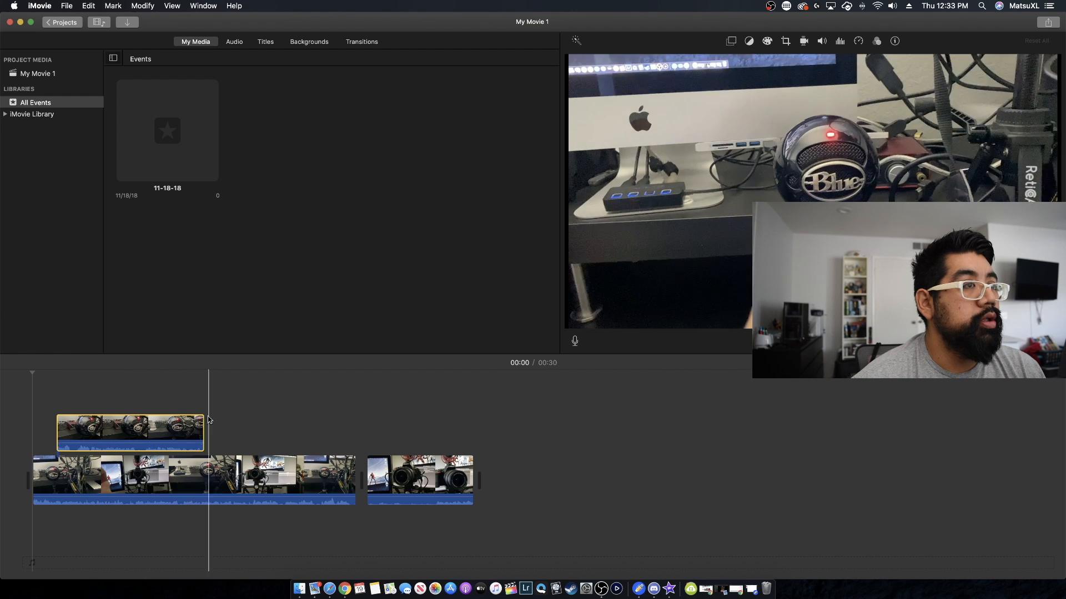
pyautogui.press('space')
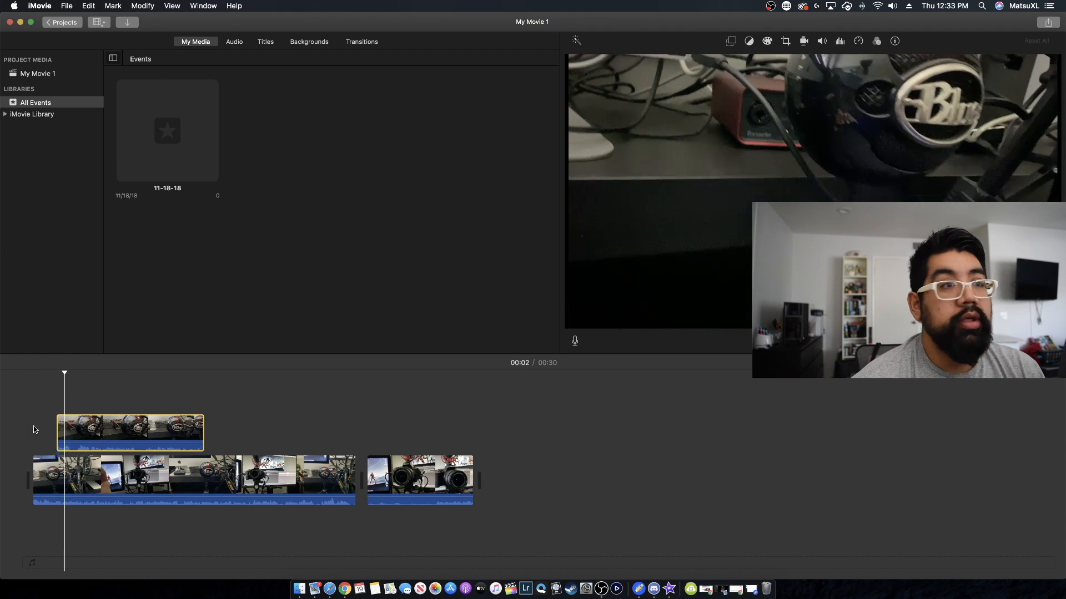
pyautogui.press('space')
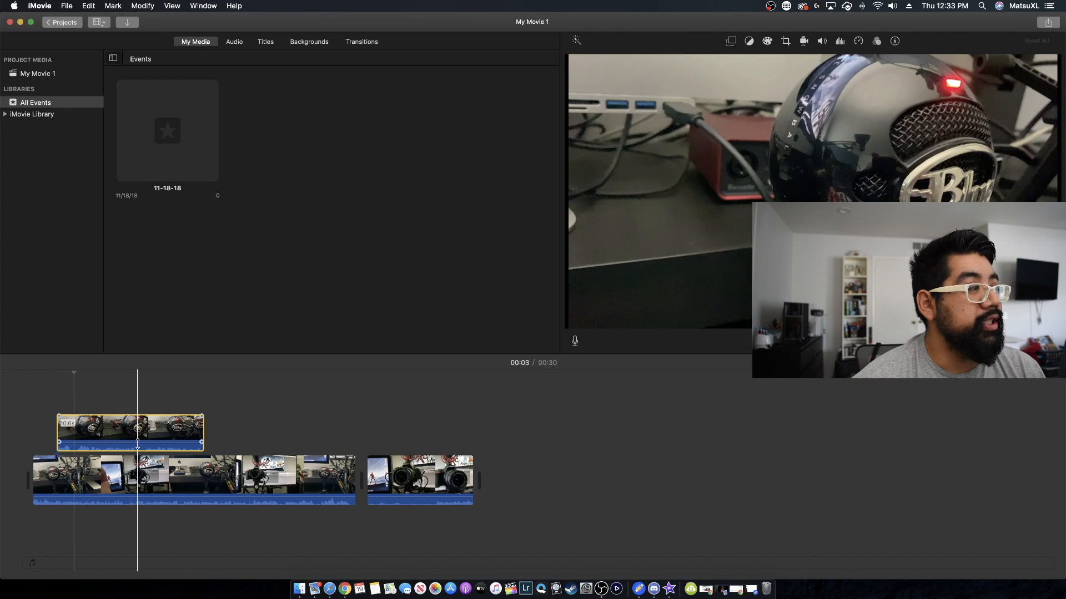
pyautogui.moveTo(137, 444)
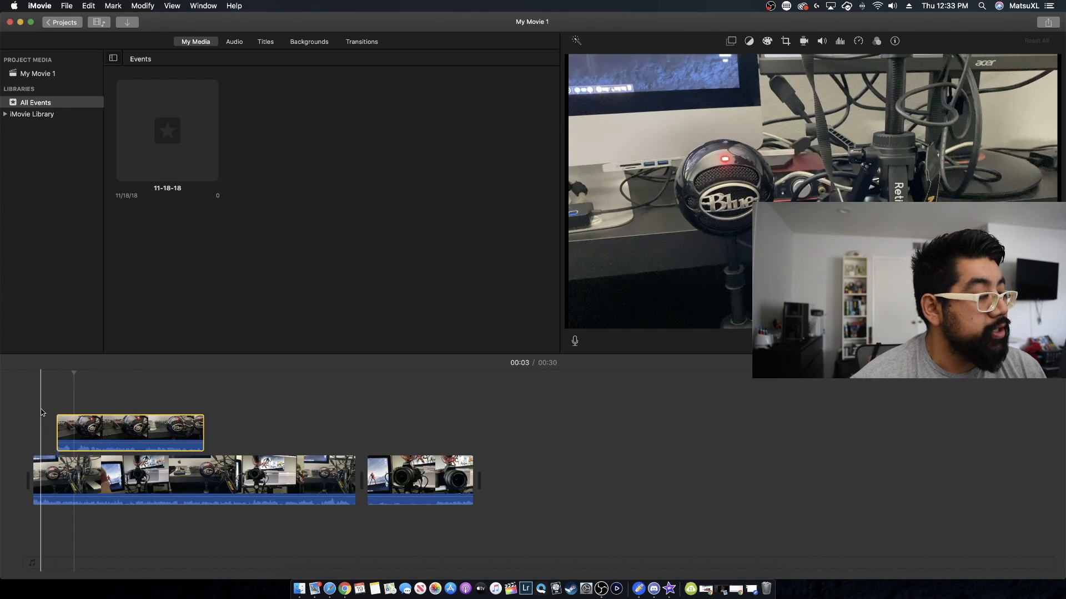
pyautogui.click(41, 415)
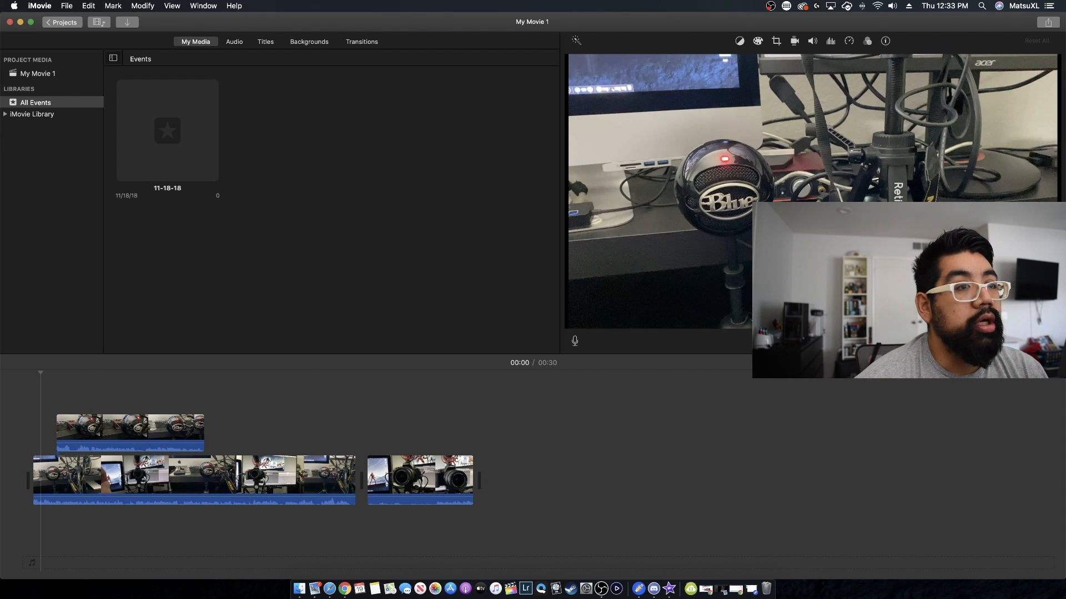
pyautogui.press('super+equal')
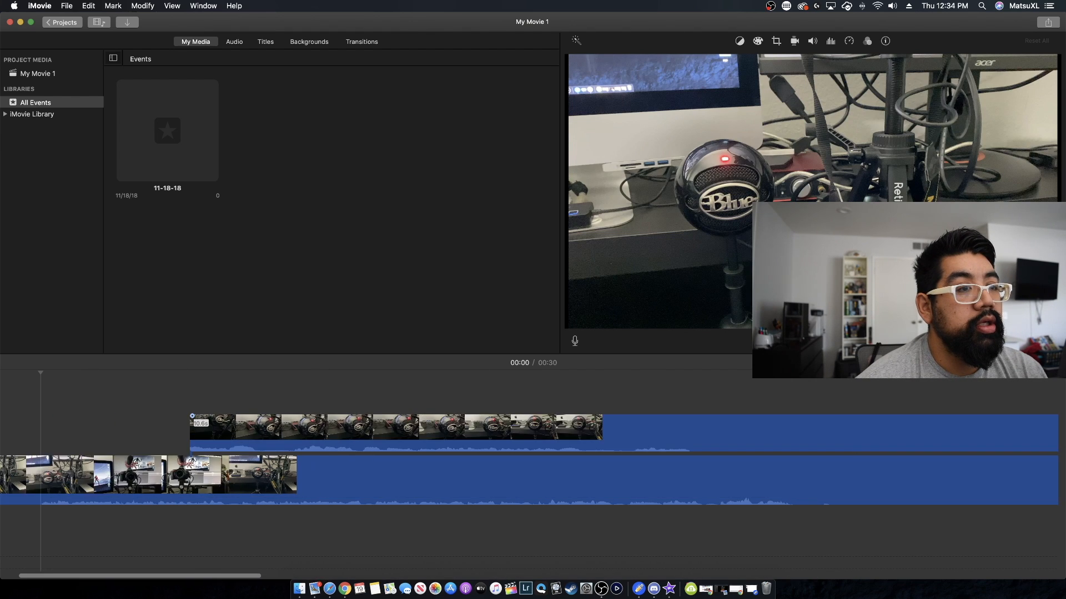
pyautogui.press('super+equal')
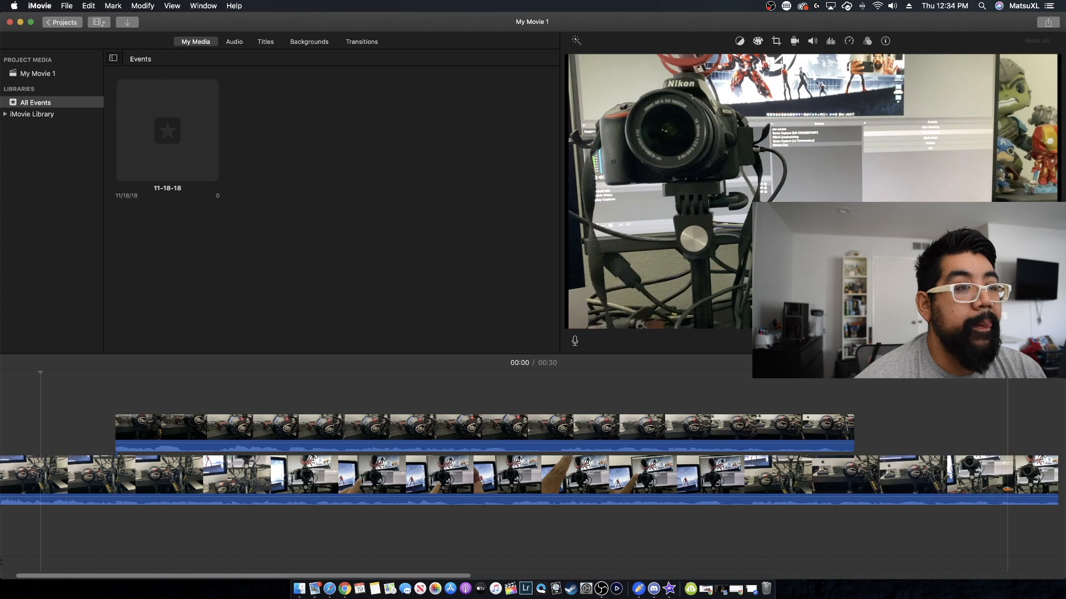
pyautogui.press('super+minus')
pyautogui.press('super+minus')
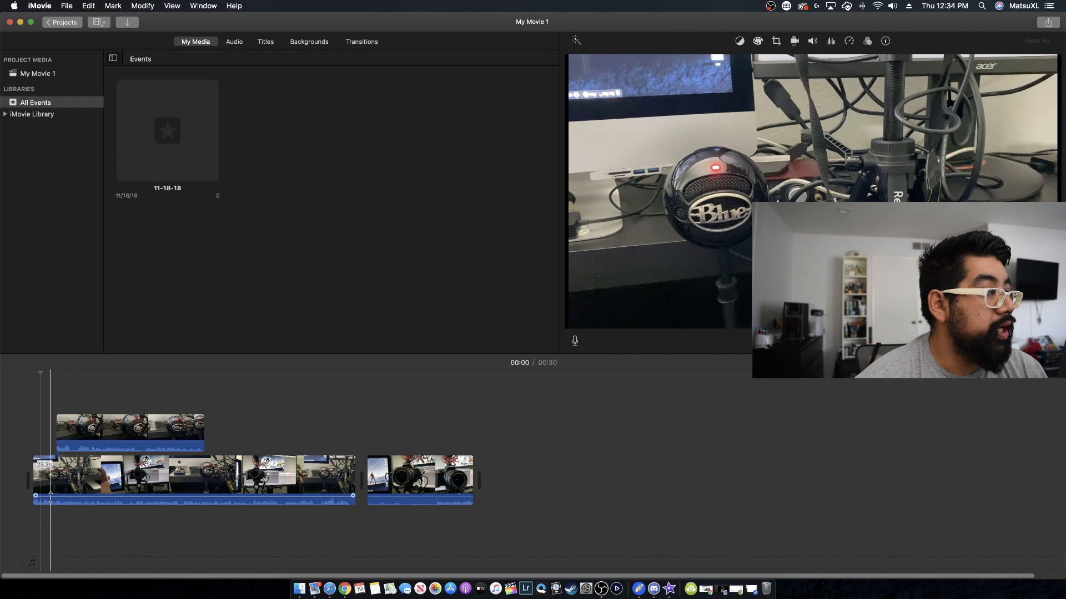
# Mute the audio of the overlay microphone clip and play the section back.
pyautogui.moveTo(50, 498); pyautogui.dragTo(50, 498)
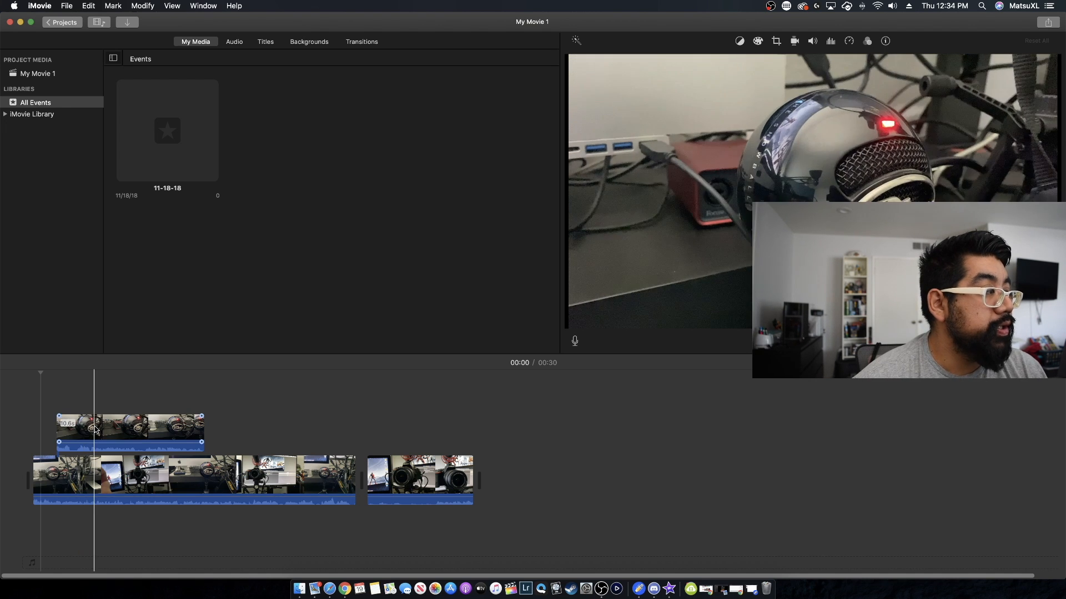
pyautogui.click(113, 425)
pyautogui.click(113, 425)
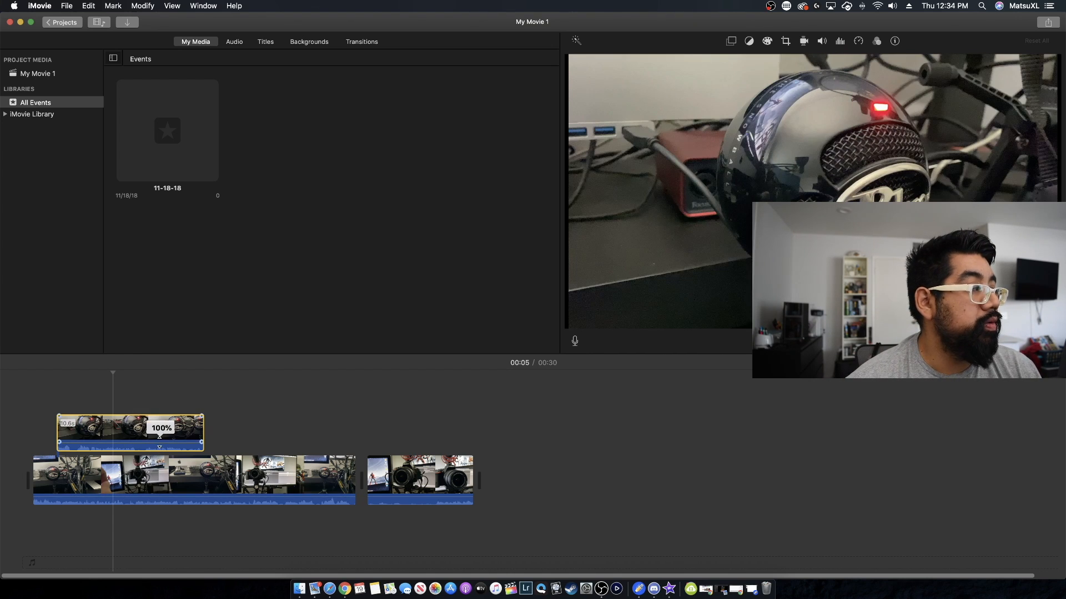
pyautogui.moveTo(160, 443); pyautogui.dragTo(159, 447)
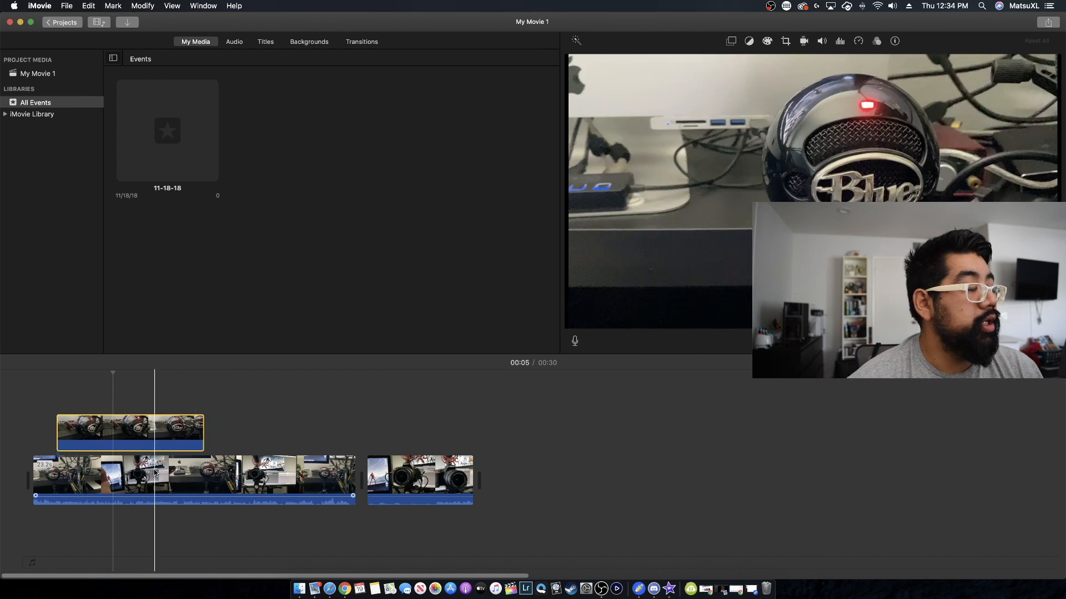
pyautogui.click(84, 424)
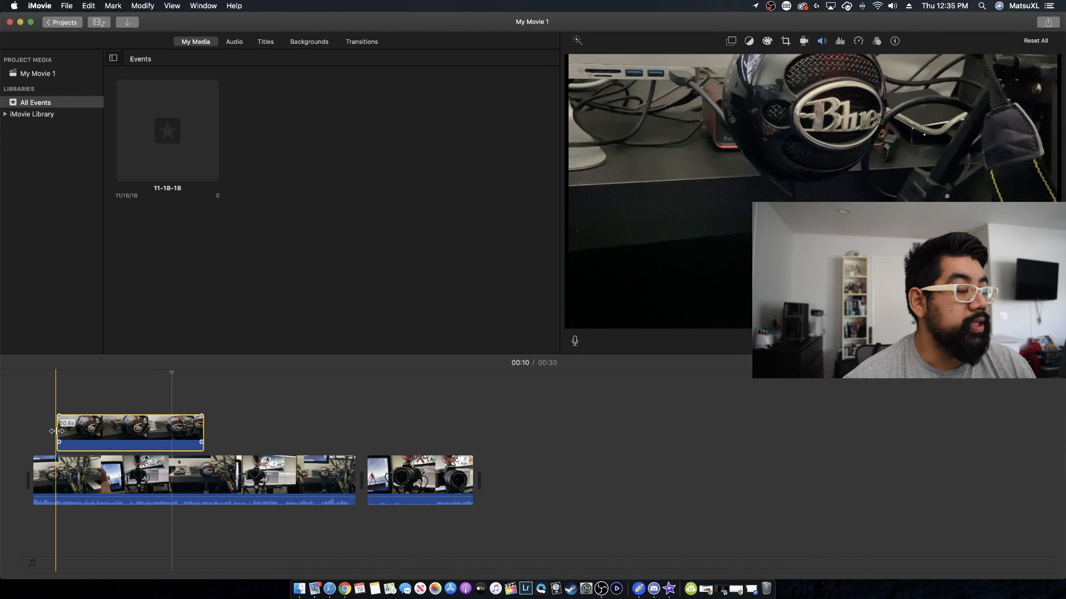
pyautogui.moveTo(52, 431)
pyautogui.mouseDown()
pyautogui.moveTo(157, 435)
pyautogui.moveTo(33, 436)
pyautogui.mouseUp()
pyautogui.click(109, 397)
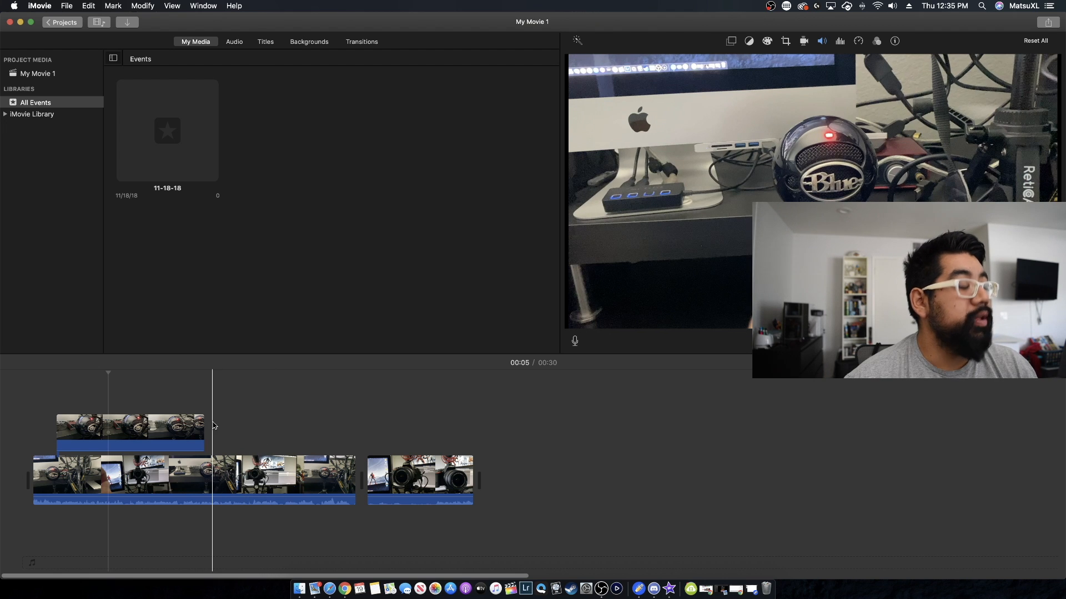
pyautogui.click(260, 421)
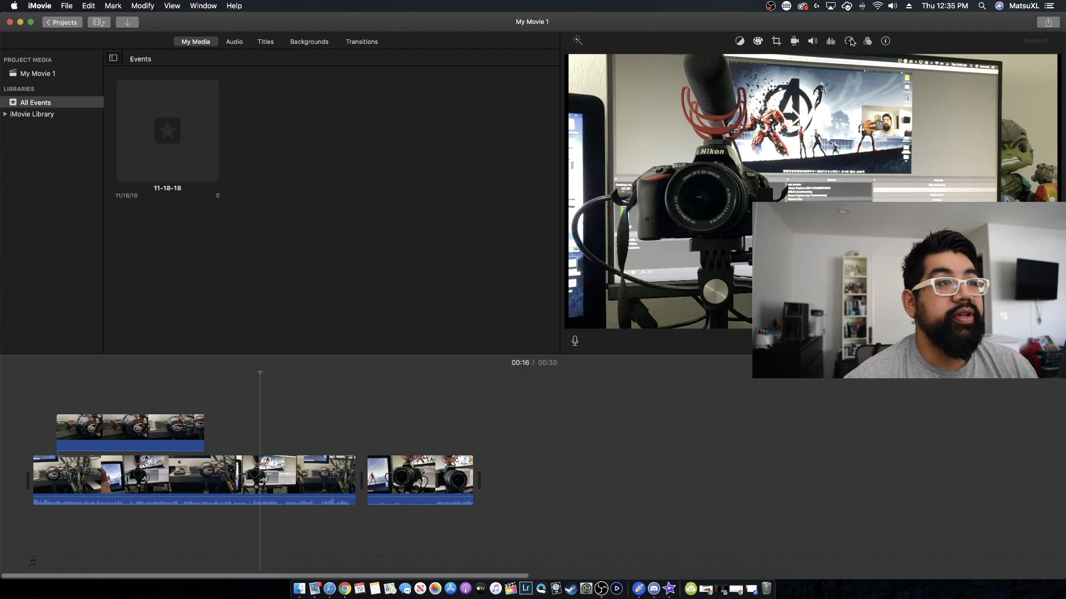
# Try trimming the overlay clip to the playhead at the 8-second mark, and undo the trim.
pyautogui.click(144, 439)
pyautogui.rightClick(144, 439)
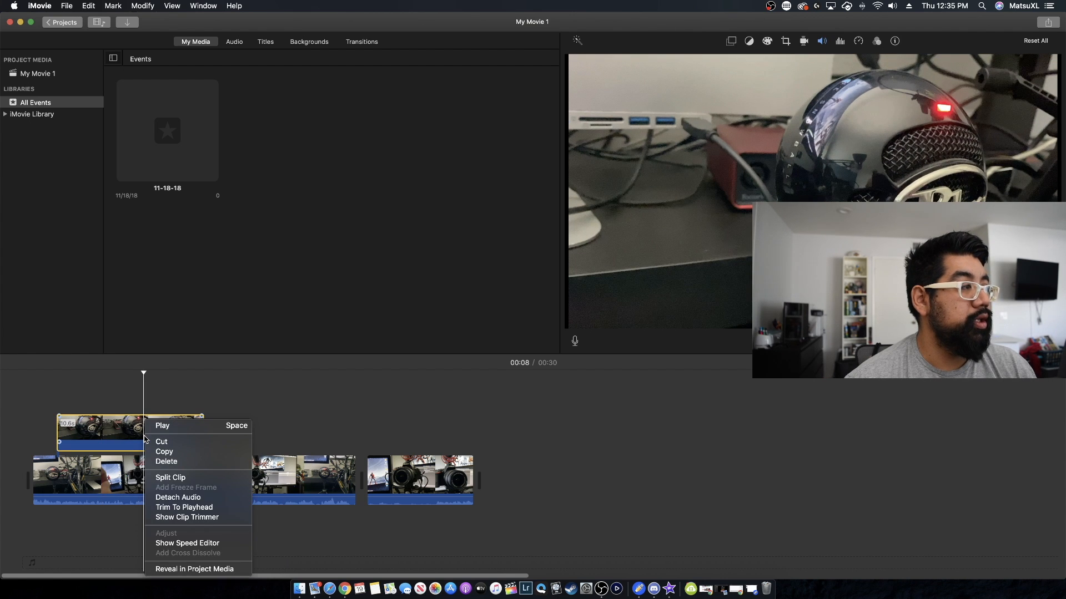
pyautogui.click(140, 438)
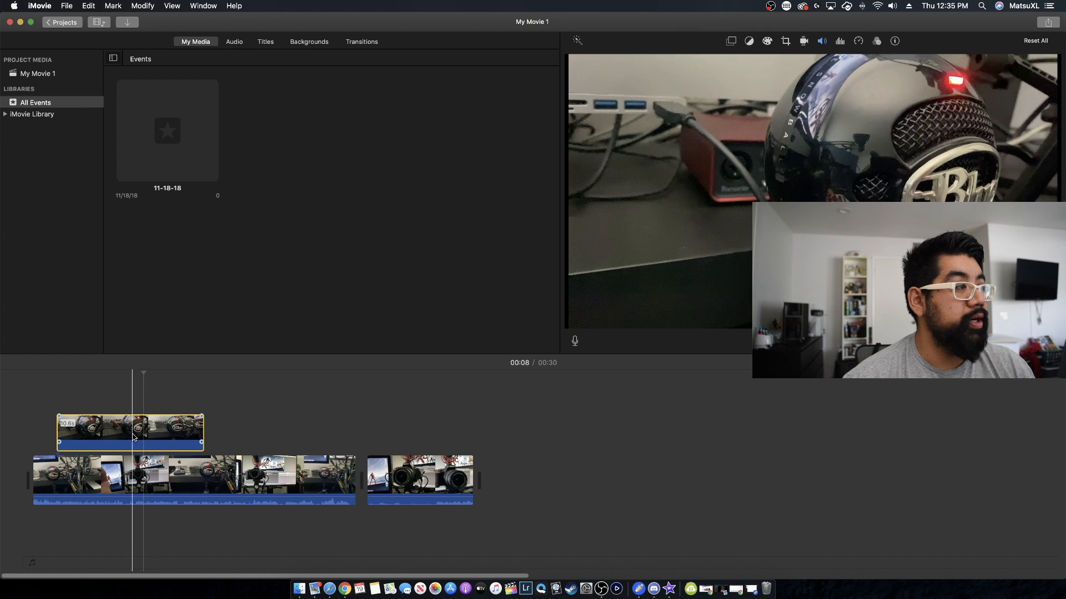
pyautogui.rightClick(133, 438)
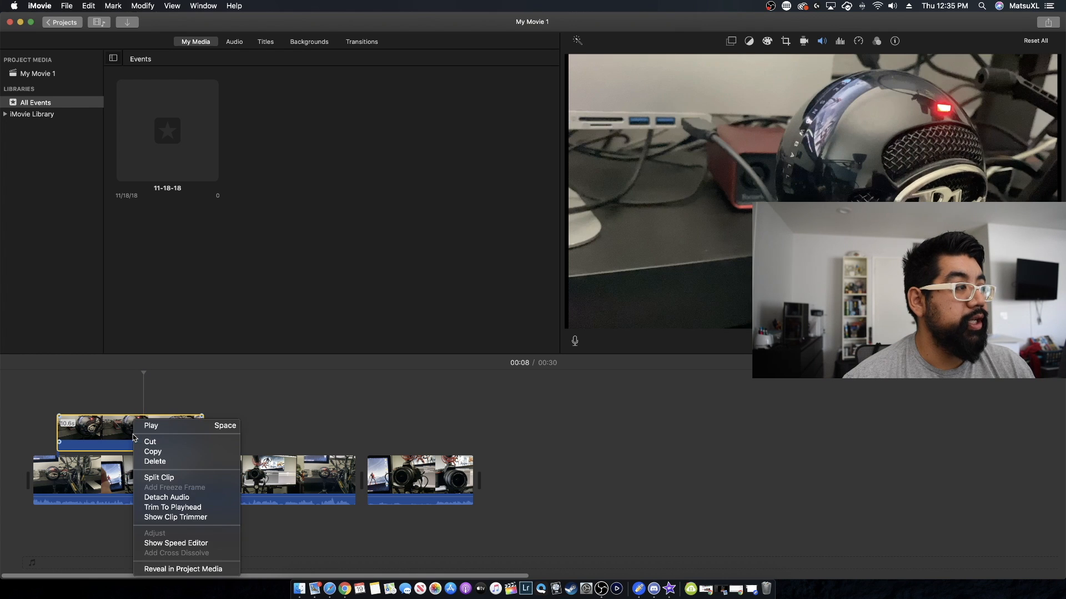
pyautogui.click(173, 507)
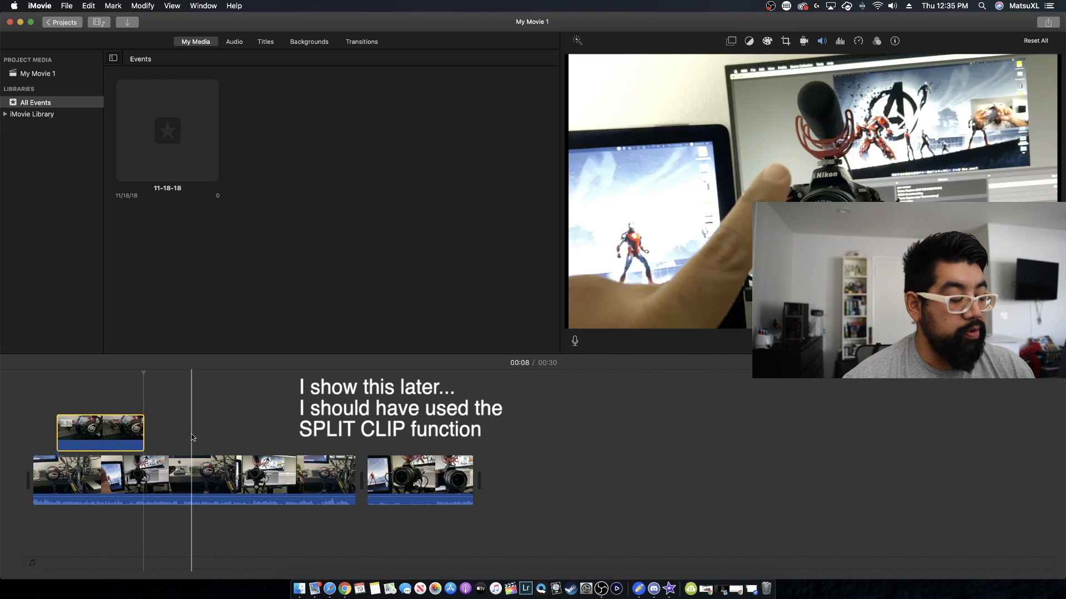
pyautogui.press('super+z')
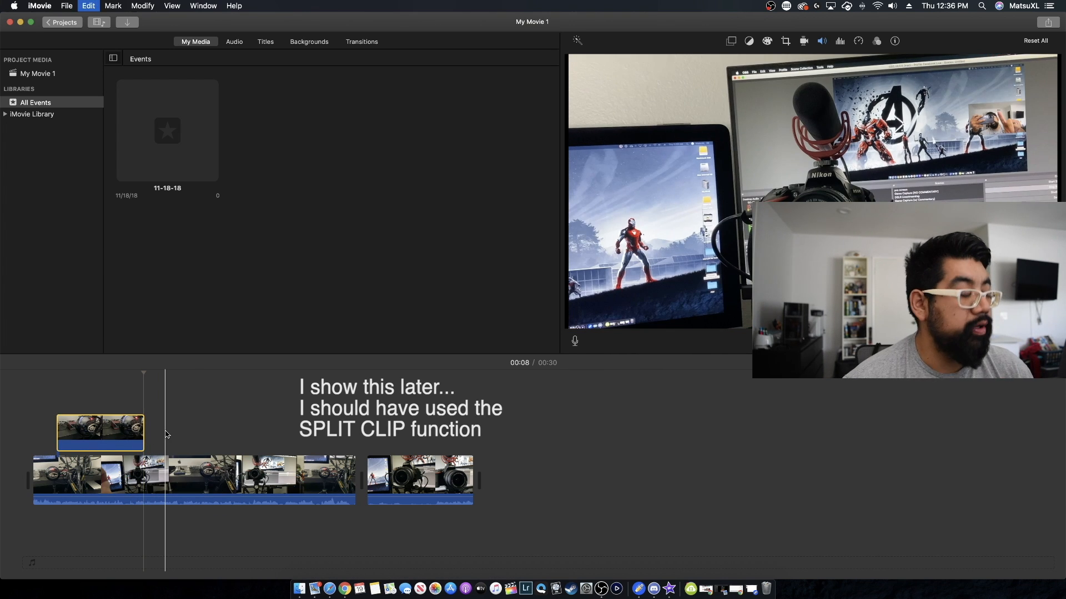
# Trim the overlay clip's beginning up to the 8-second mark using the Clip Trimmer.
pyautogui.rightClick(144, 434)
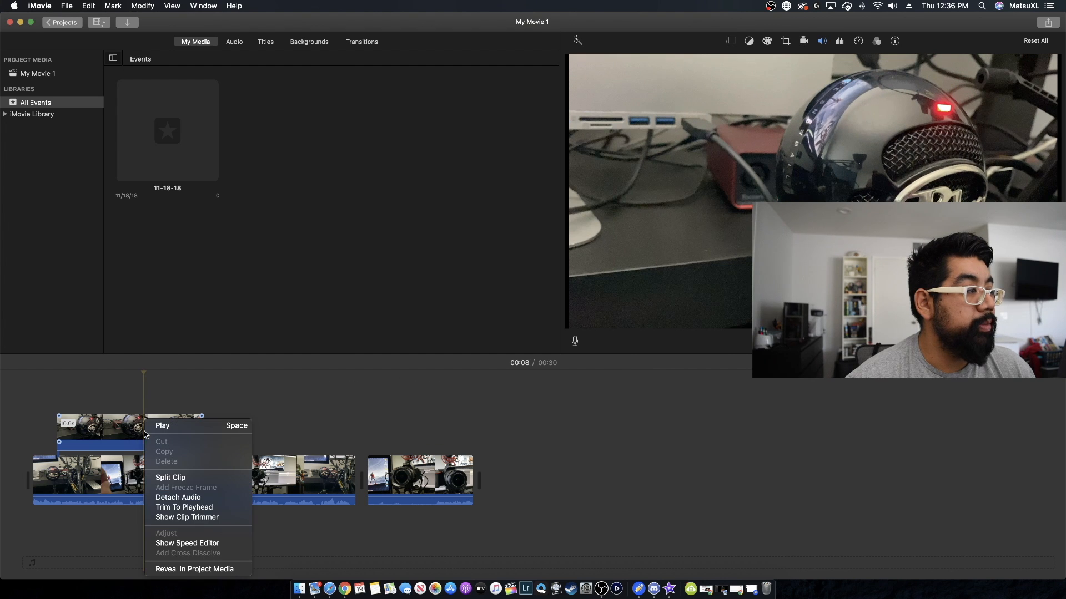
pyautogui.click(189, 519)
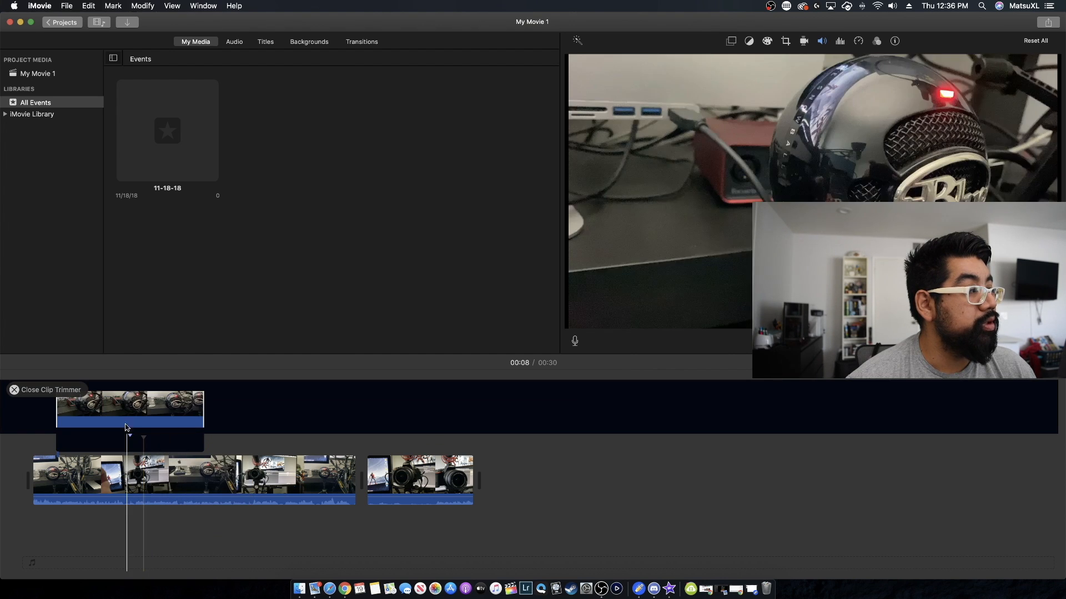
pyautogui.moveTo(56, 413); pyautogui.dragTo(144, 421)
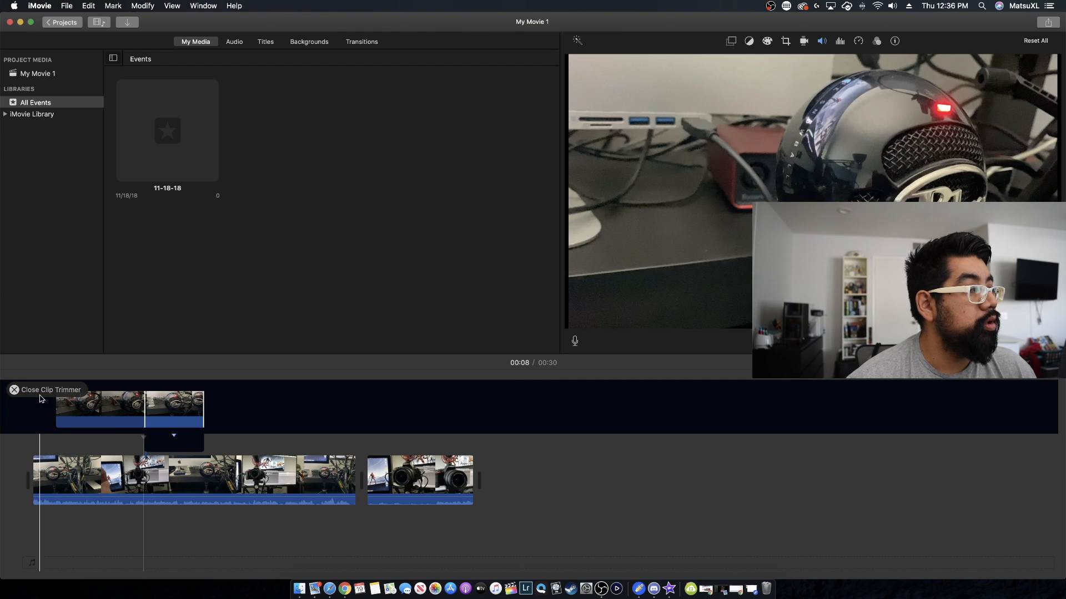
pyautogui.click(22, 393)
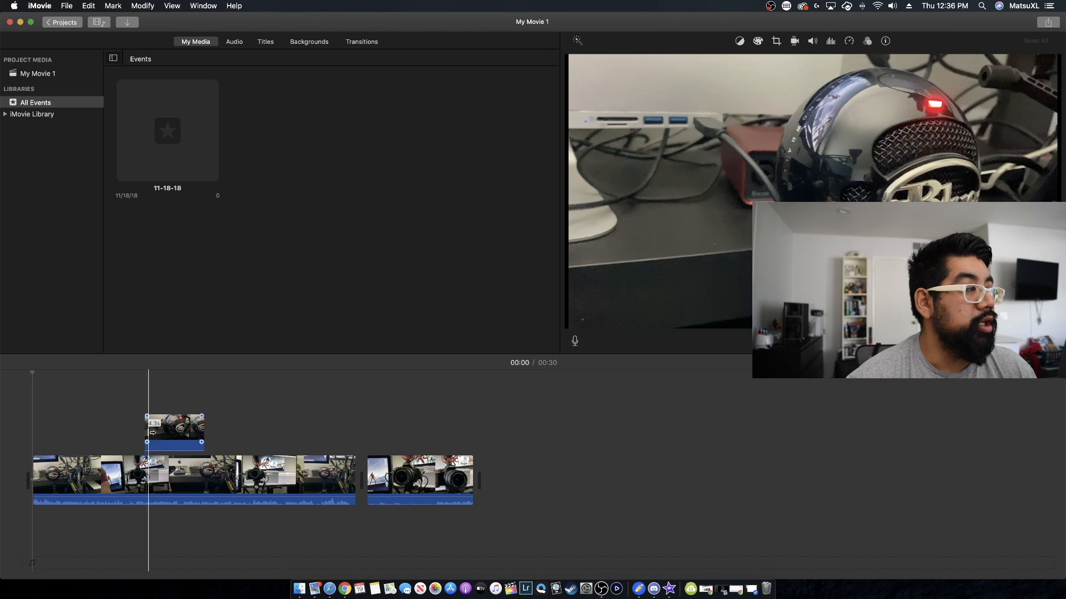
# Extend the overlay clip's start back to its full 10.6-second length and try a longer fade on the clip.
pyautogui.moveTo(147, 441); pyautogui.dragTo(27, 440)
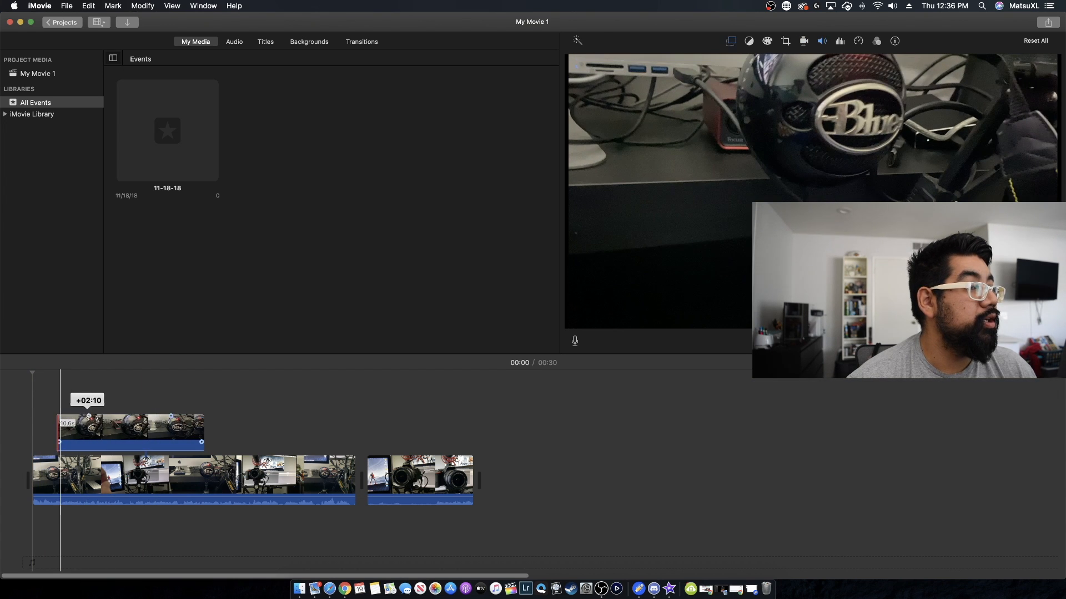
pyautogui.moveTo(93, 418); pyautogui.dragTo(109, 418)
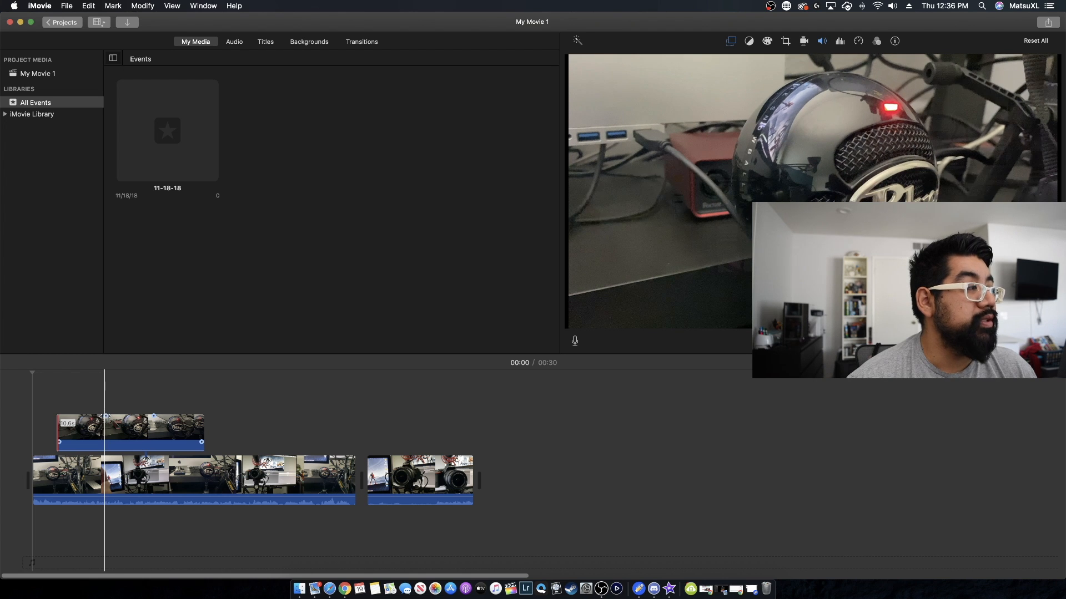
# Trim the overlay clip's start to leave 4.0 seconds, move it to about 3 seconds into the movie, and play it back.
pyautogui.moveTo(59, 431); pyautogui.dragTo(164, 431)
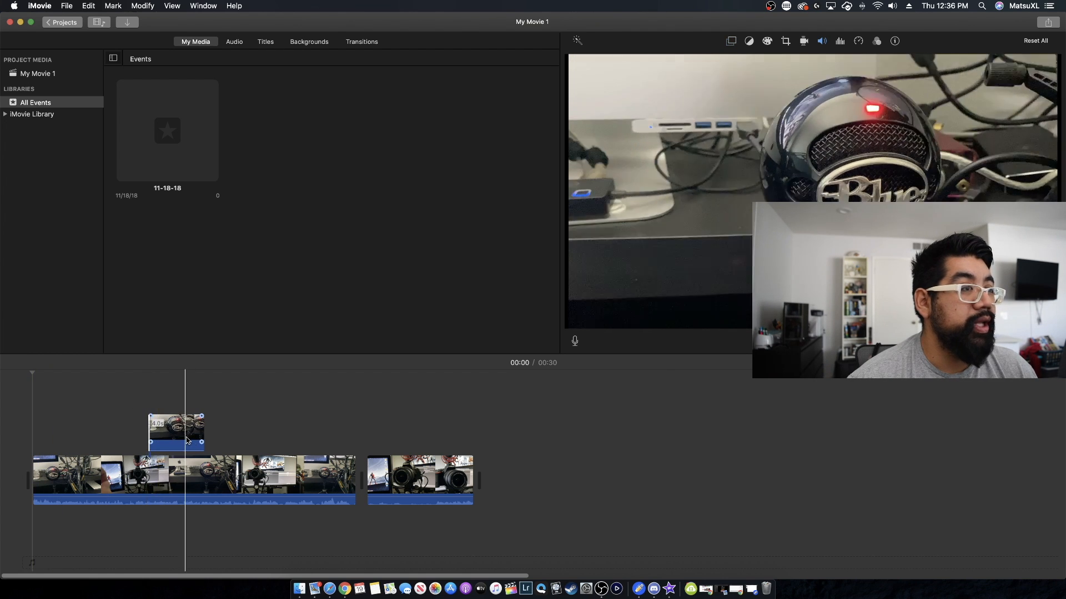
pyautogui.click(145, 432)
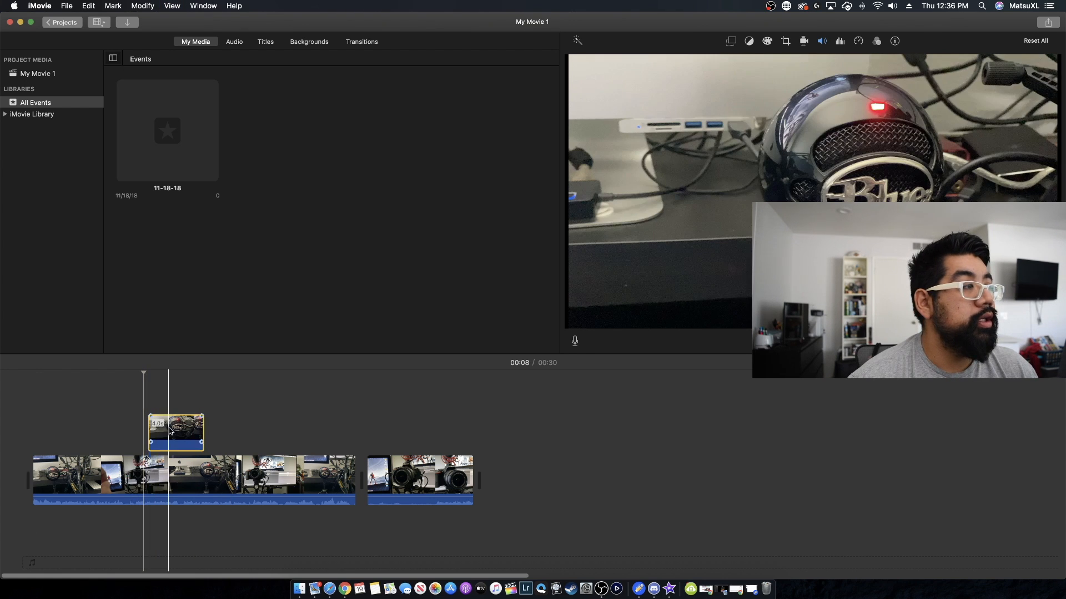
pyautogui.moveTo(170, 432); pyautogui.dragTo(92, 432)
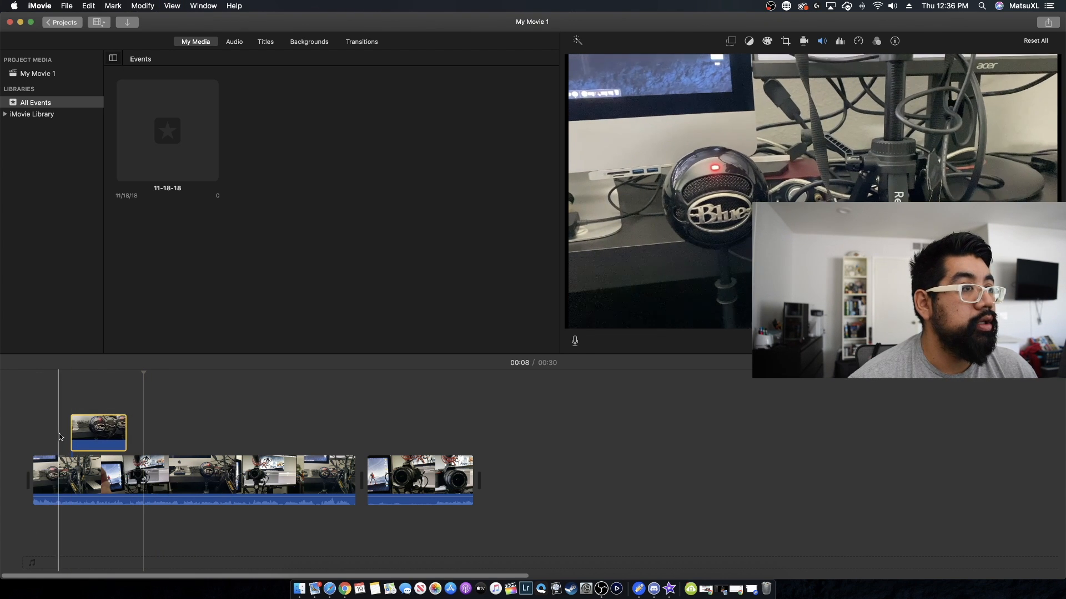
pyautogui.press('space')
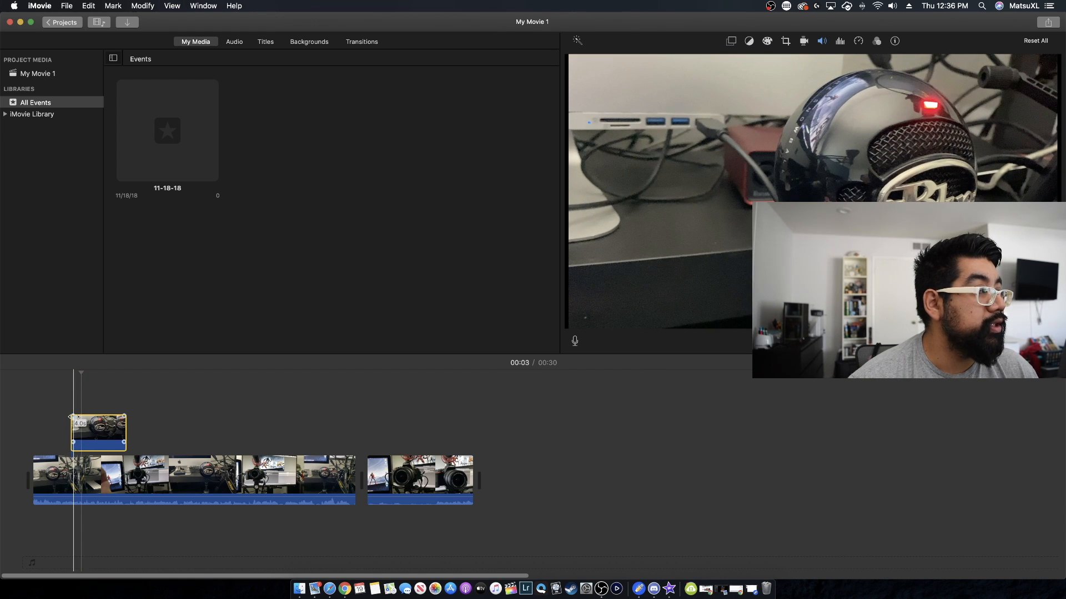
# Lengthen the overlay clip's fade and try a Fade to Black transition at the very beginning of the main clip.
pyautogui.moveTo(71, 418); pyautogui.dragTo(83, 422)
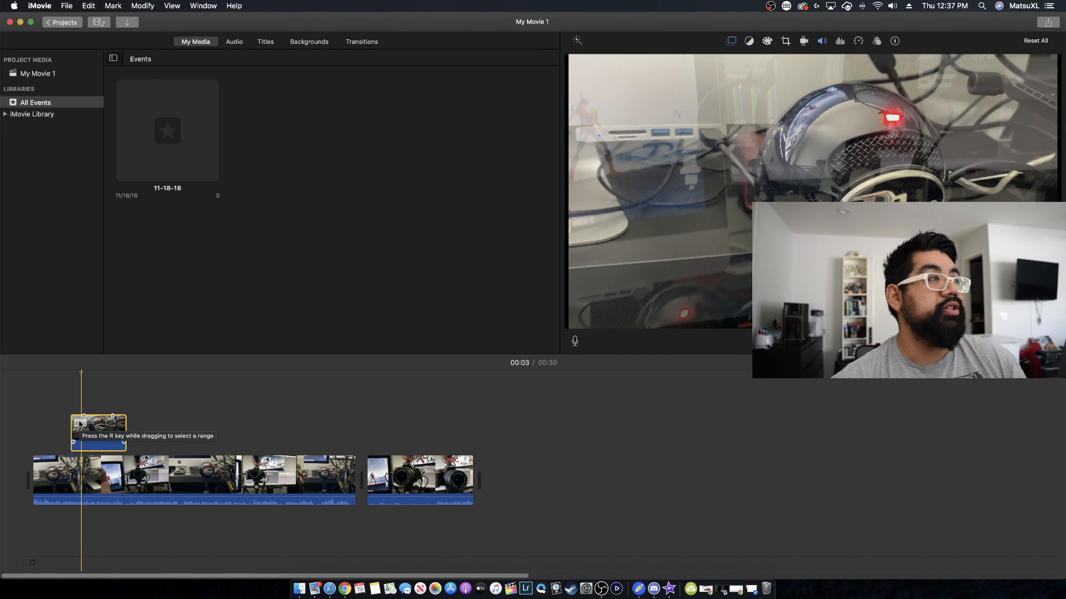
pyautogui.click(361, 43)
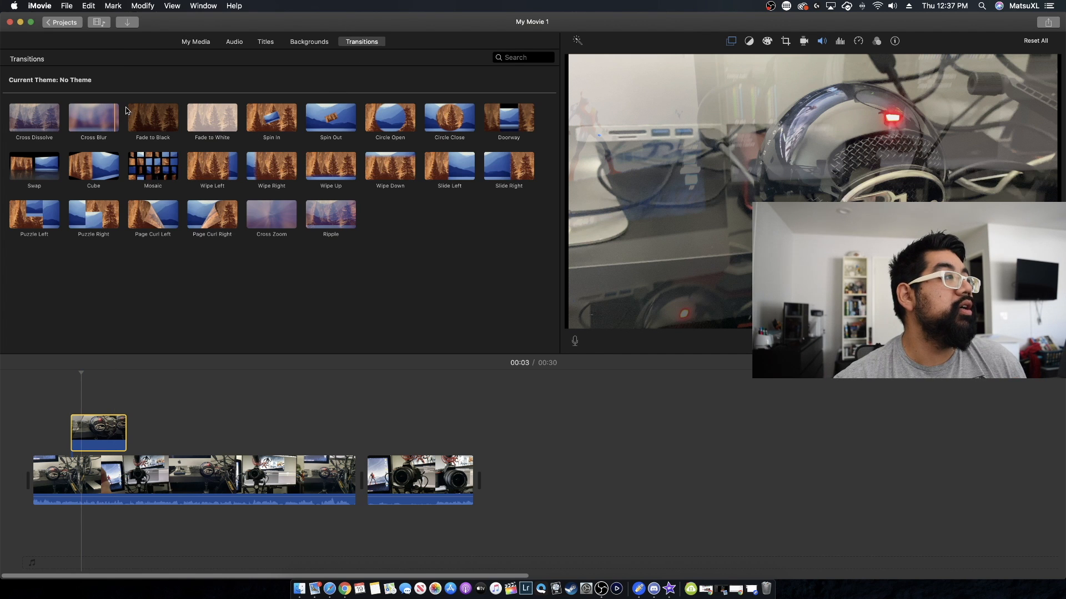
pyautogui.moveTo(162, 131); pyautogui.dragTo(28, 481)
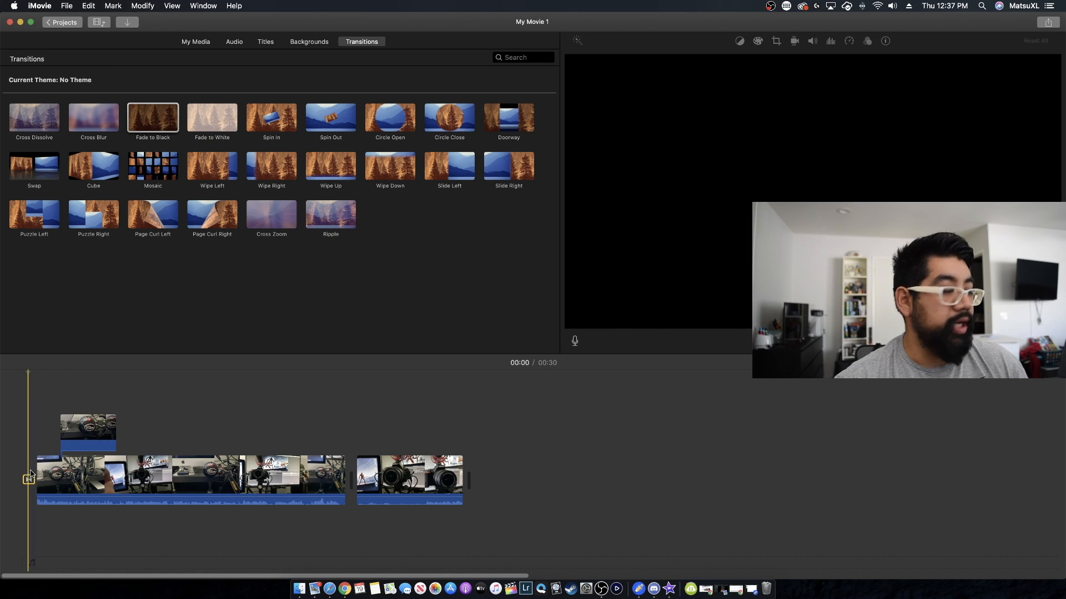
pyautogui.click(84, 441)
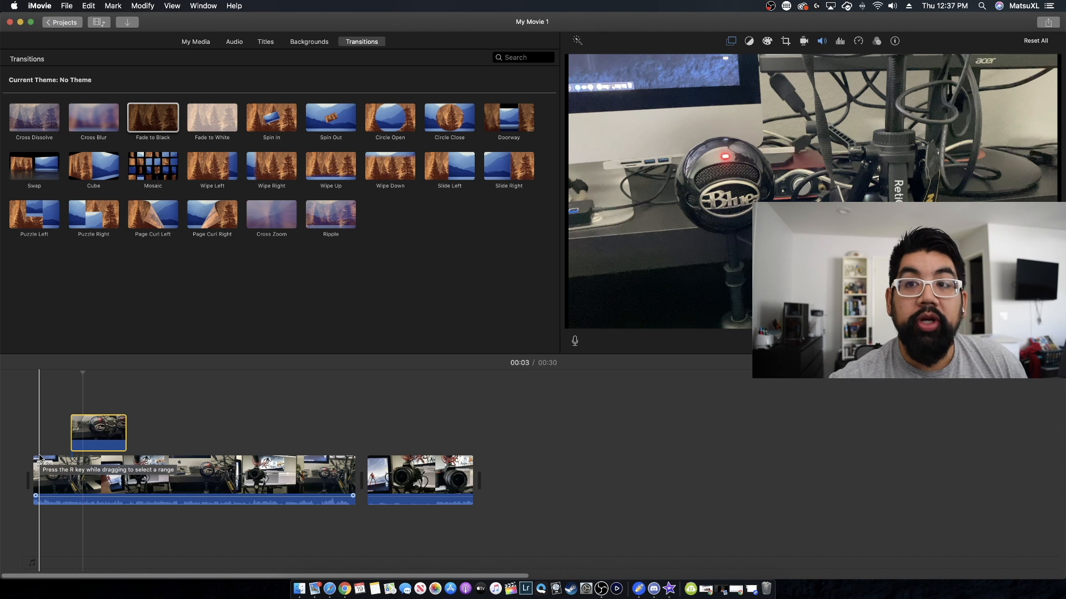
pyautogui.press('space')
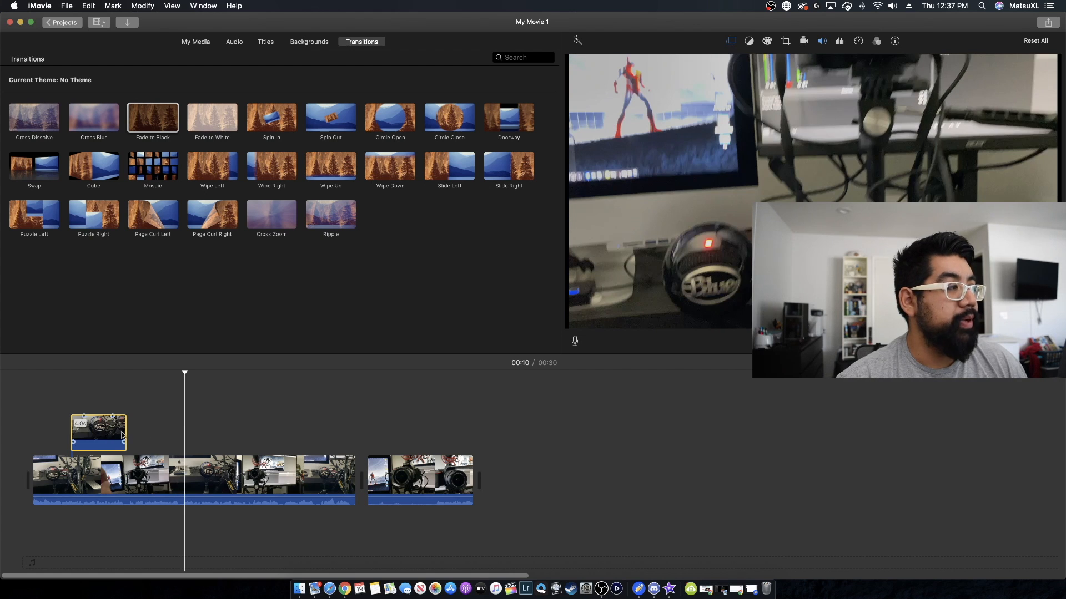
# Move the overlay clip to around the 18-second mark, slow it down with the Speed Editor, and play it back.
pyautogui.moveTo(90, 432); pyautogui.dragTo(296, 440)
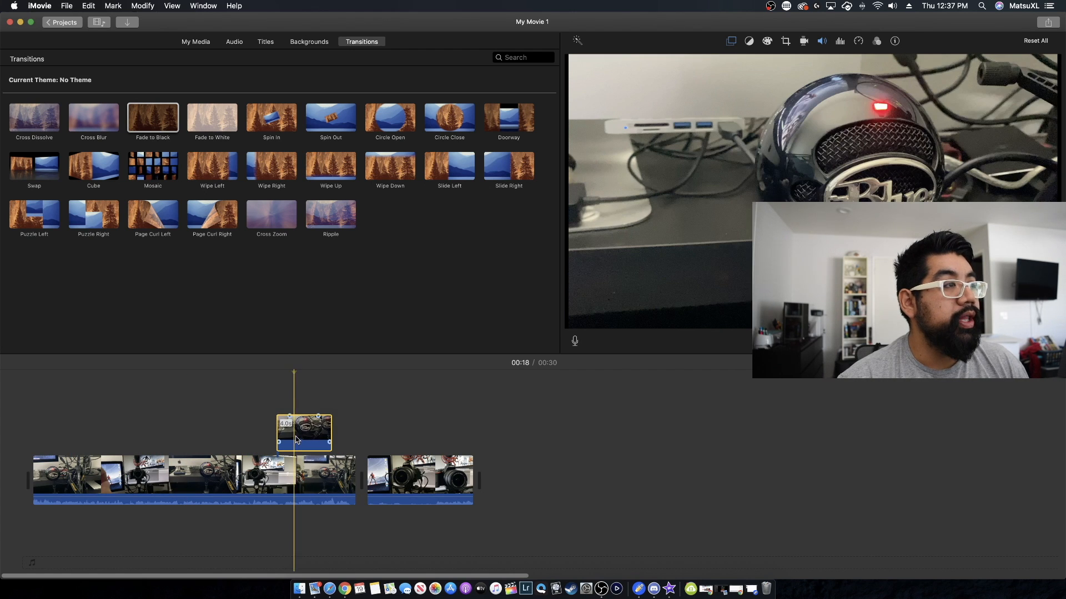
pyautogui.rightClick(296, 437)
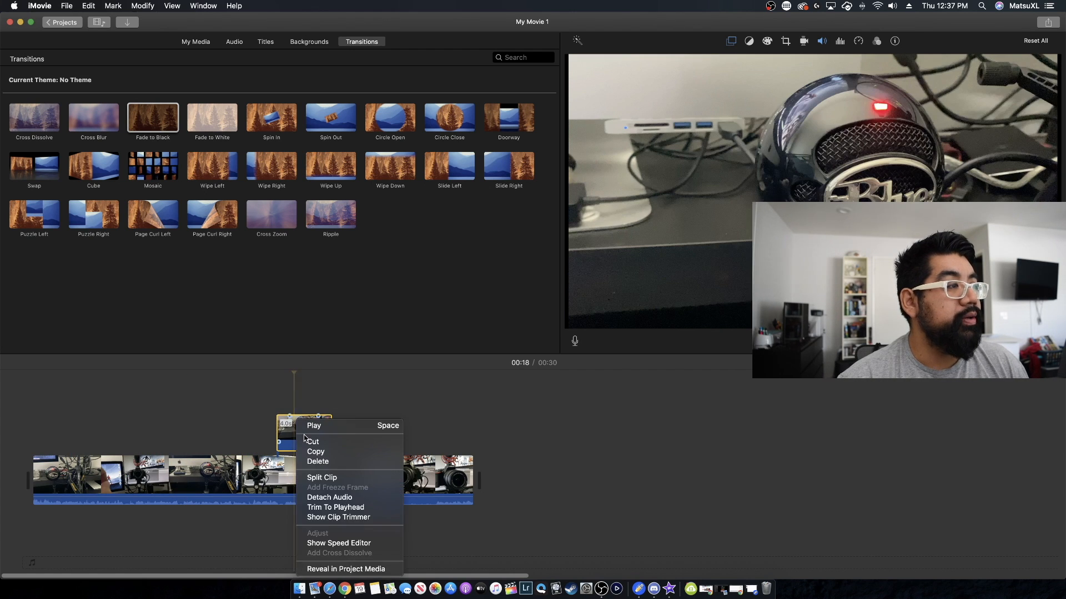
pyautogui.click(348, 543)
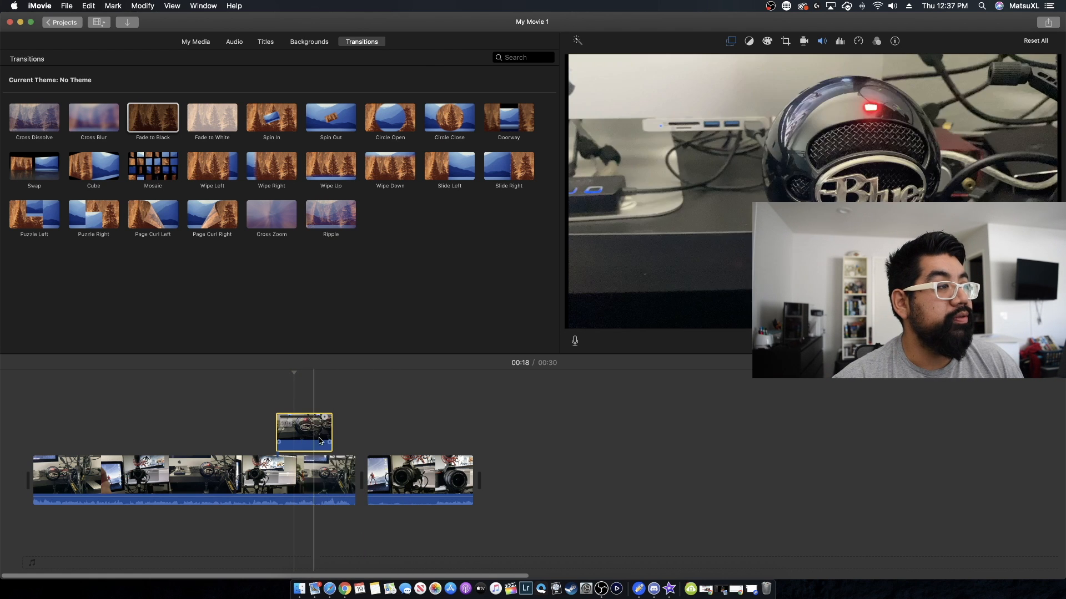
pyautogui.moveTo(325, 417)
pyautogui.mouseDown()
pyautogui.moveTo(312, 428)
pyautogui.moveTo(351, 438)
pyautogui.moveTo(319, 434)
pyautogui.mouseUp()
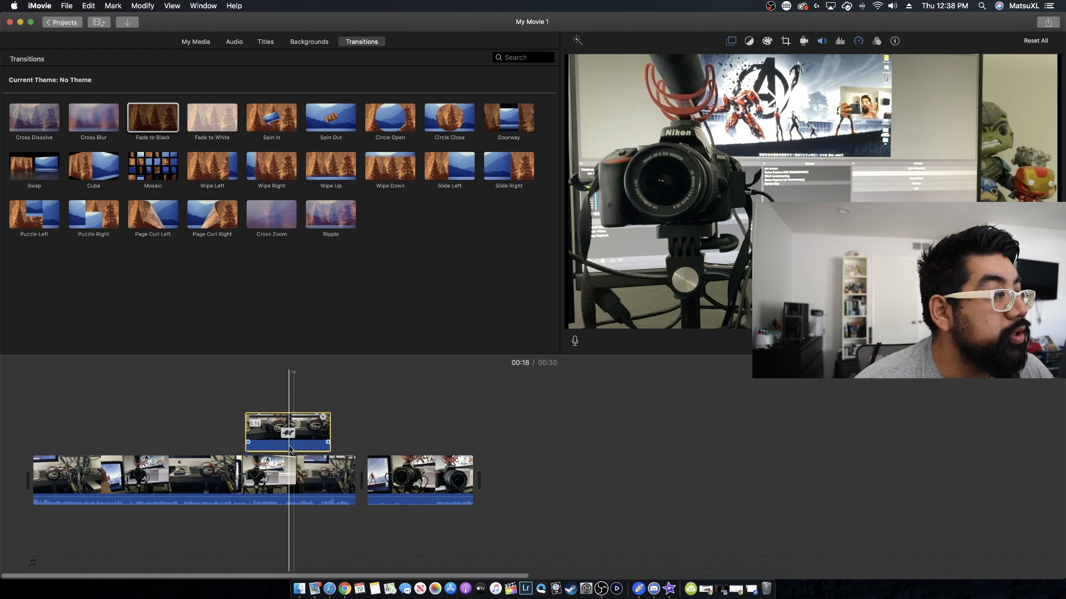
pyautogui.press('space')
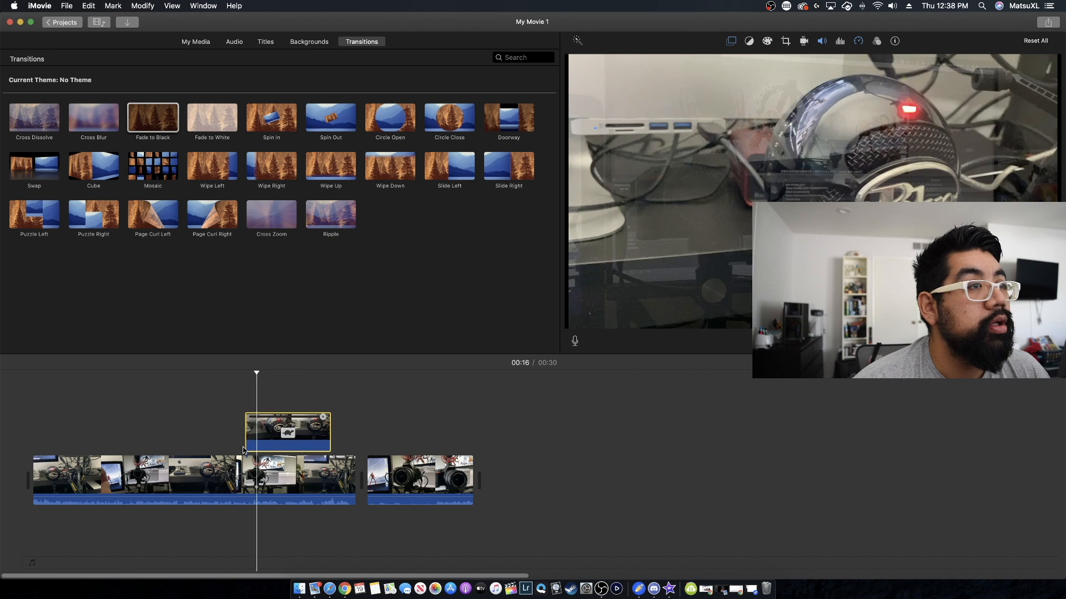
# Shorten the overlay clip to about 3.1 seconds and move it above the start of the second main clip, previewing the movie.
pyautogui.moveTo(252, 441); pyautogui.dragTo(322, 444)
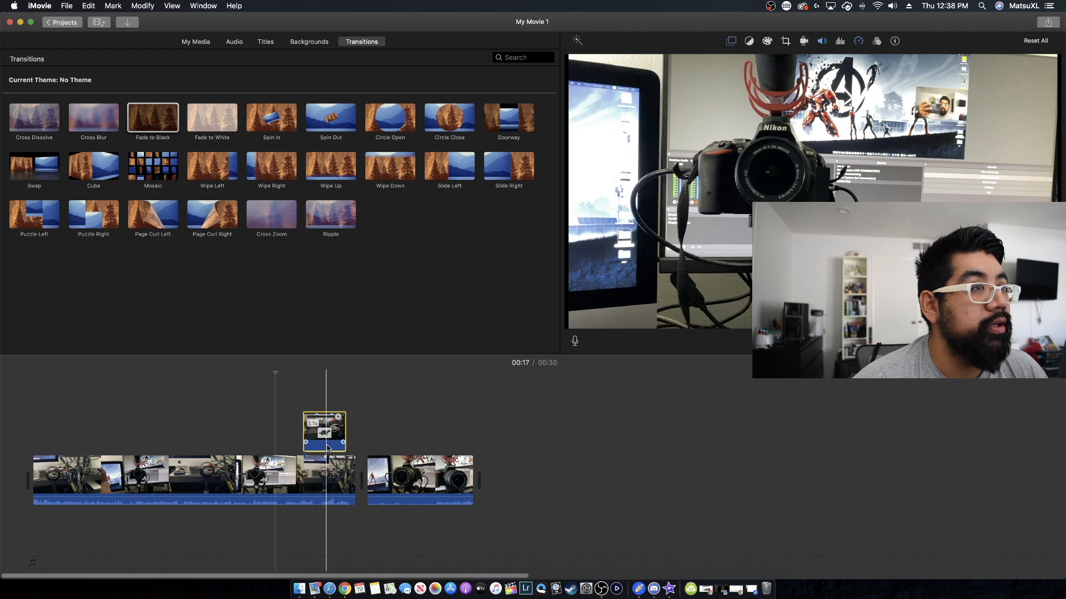
pyautogui.press('space')
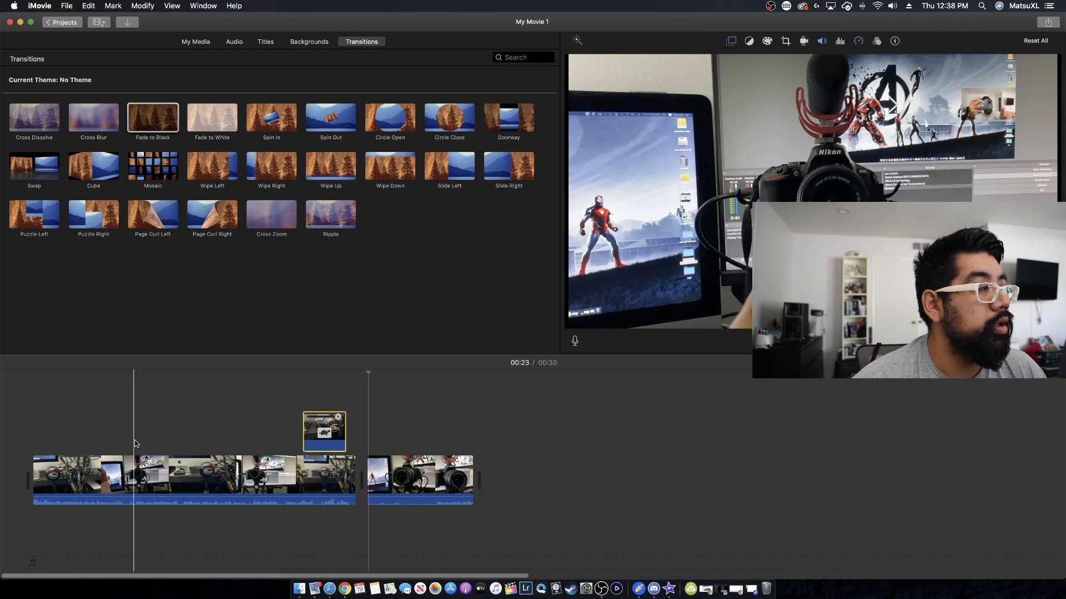
pyautogui.click(48, 446)
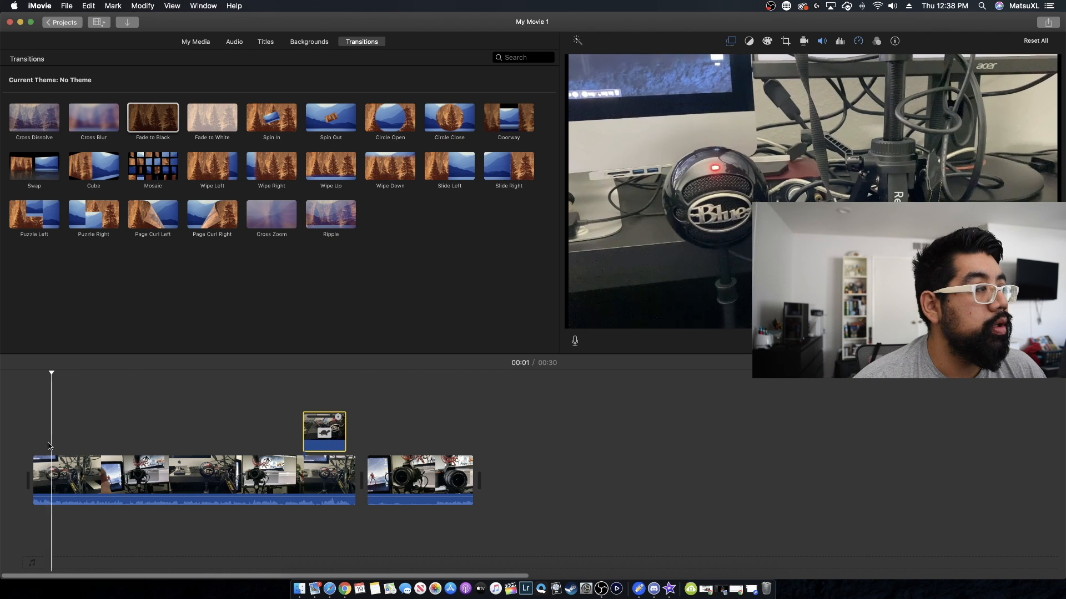
pyautogui.moveTo(322, 435); pyautogui.dragTo(383, 420)
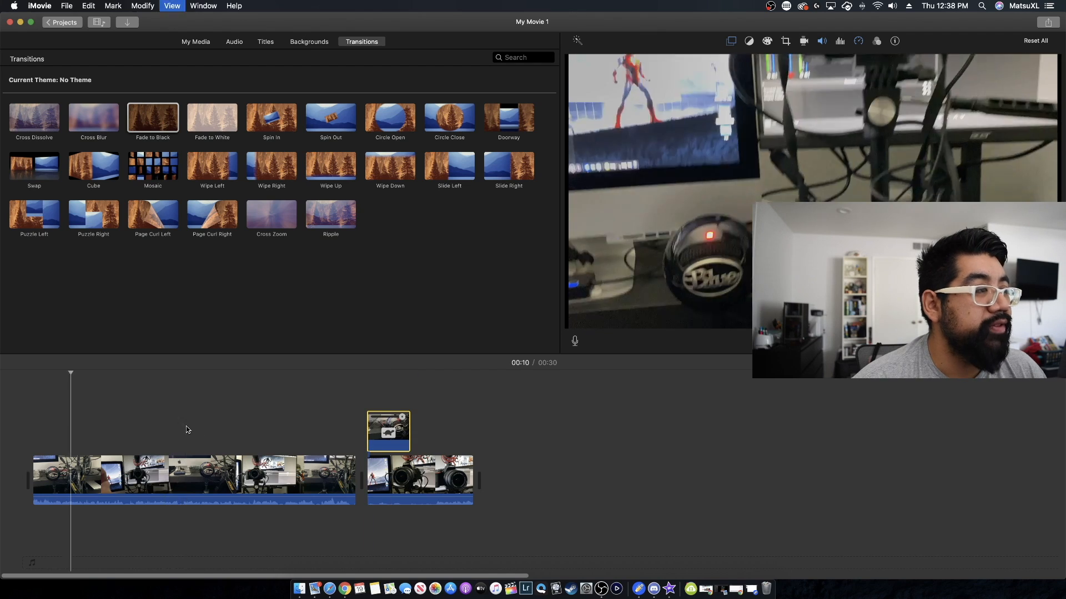
pyautogui.click(191, 431)
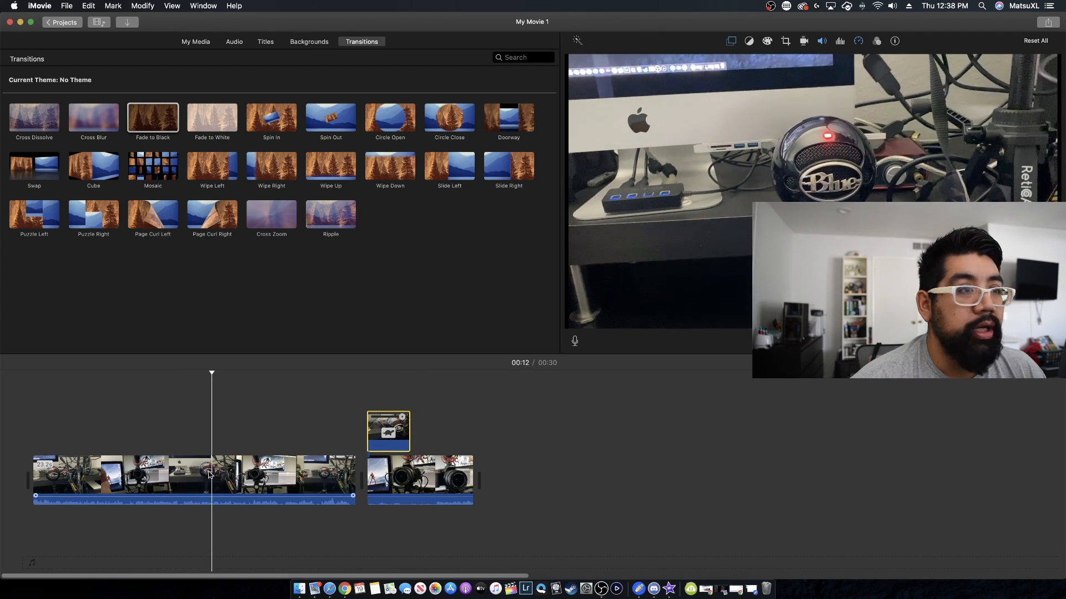
# Move the overlay clip back above the first main clip to end at about 14 seconds, and extend its start with the Speed Editor shown.
pyautogui.moveTo(388, 430); pyautogui.dragTo(143, 439)
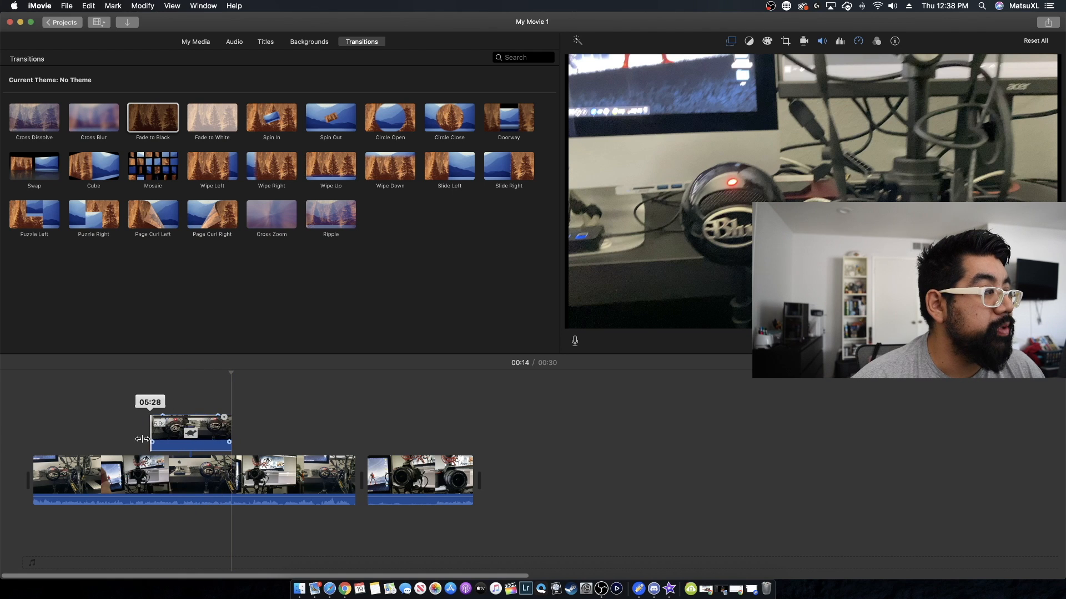
pyautogui.rightClick(214, 422)
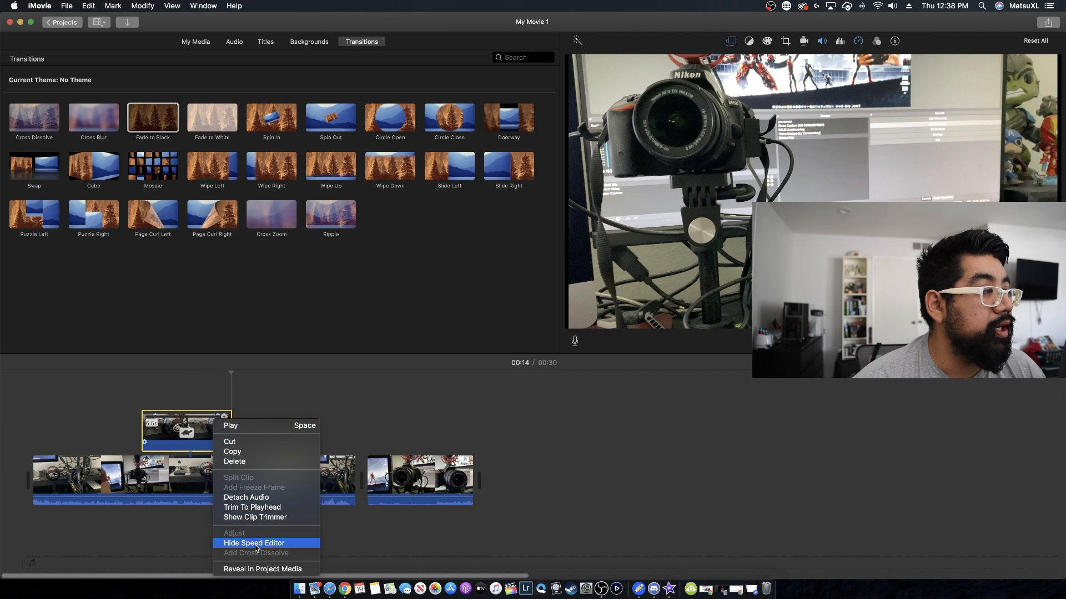
pyautogui.click(257, 548)
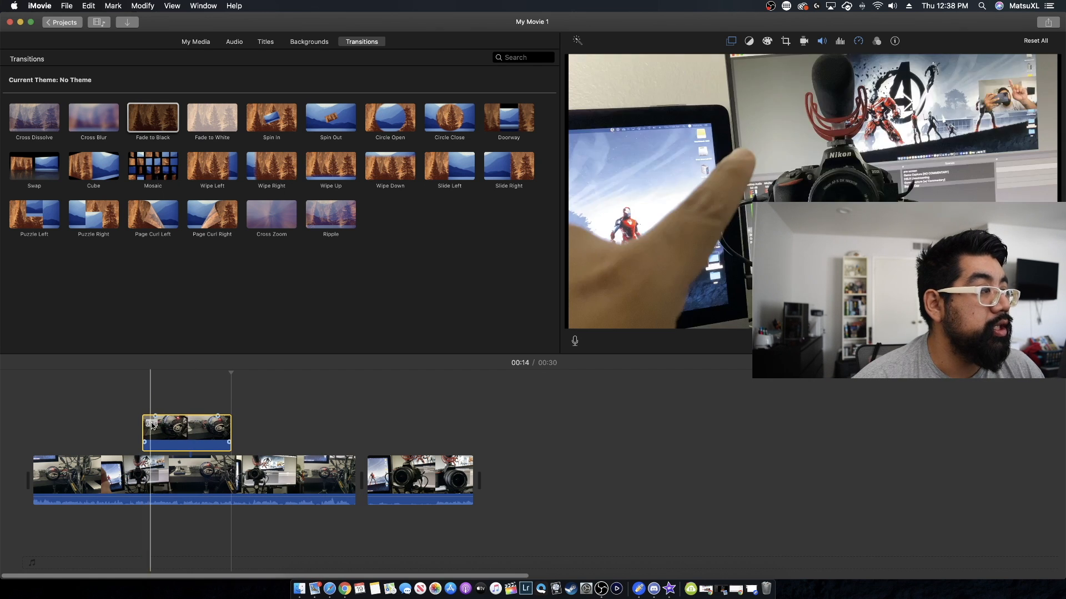
pyautogui.rightClick(198, 423)
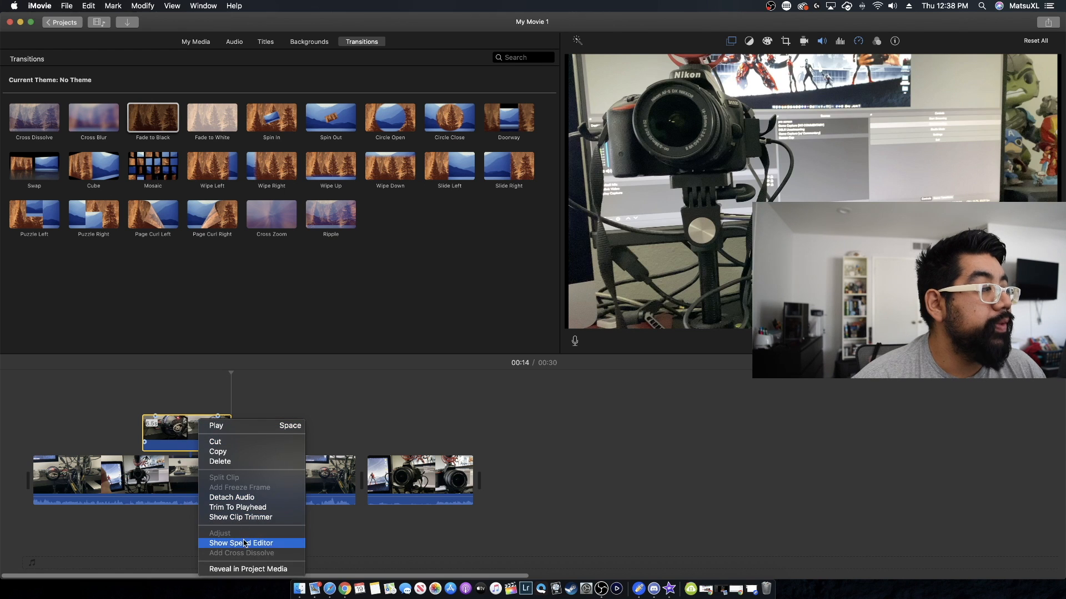
pyautogui.click(245, 544)
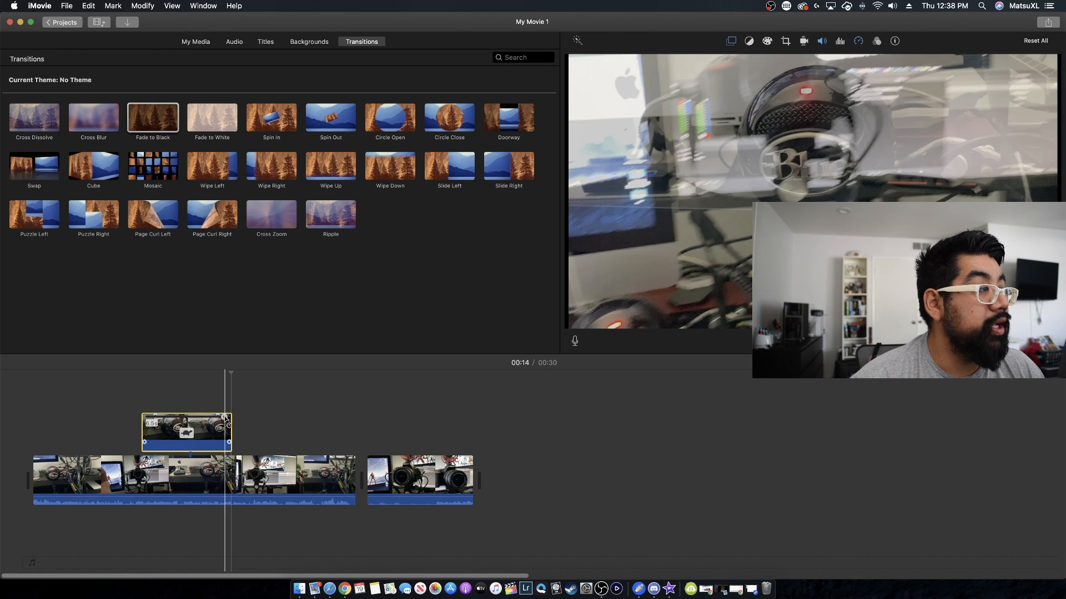
# Try faster and slower speeds on the overlay clip, leave it at a custom 77% speed, and play it back.
pyautogui.moveTo(225, 417); pyautogui.dragTo(222, 421)
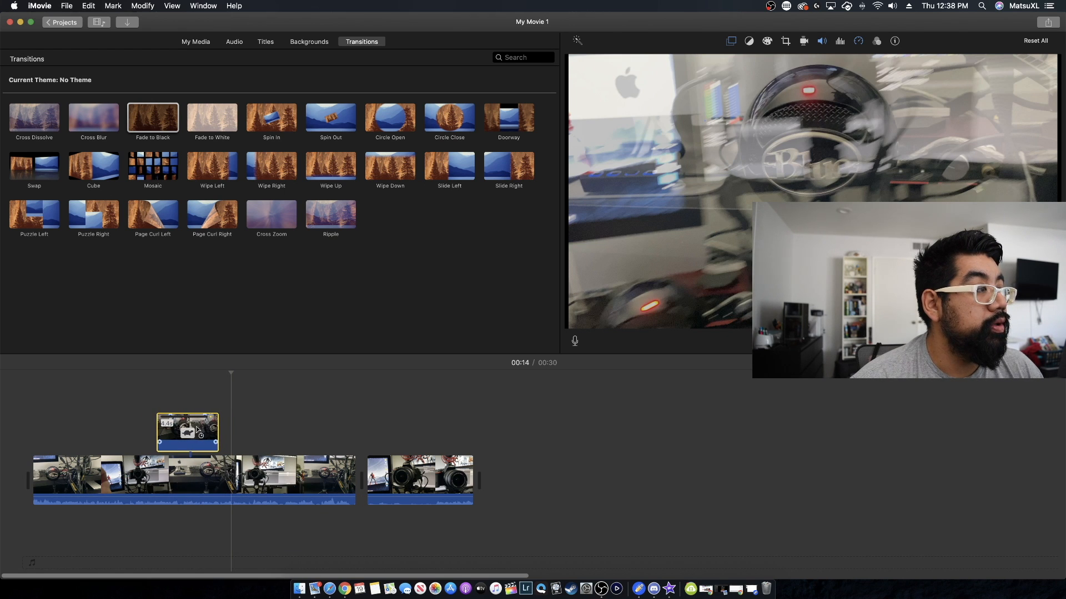
pyautogui.moveTo(193, 433); pyautogui.dragTo(179, 438)
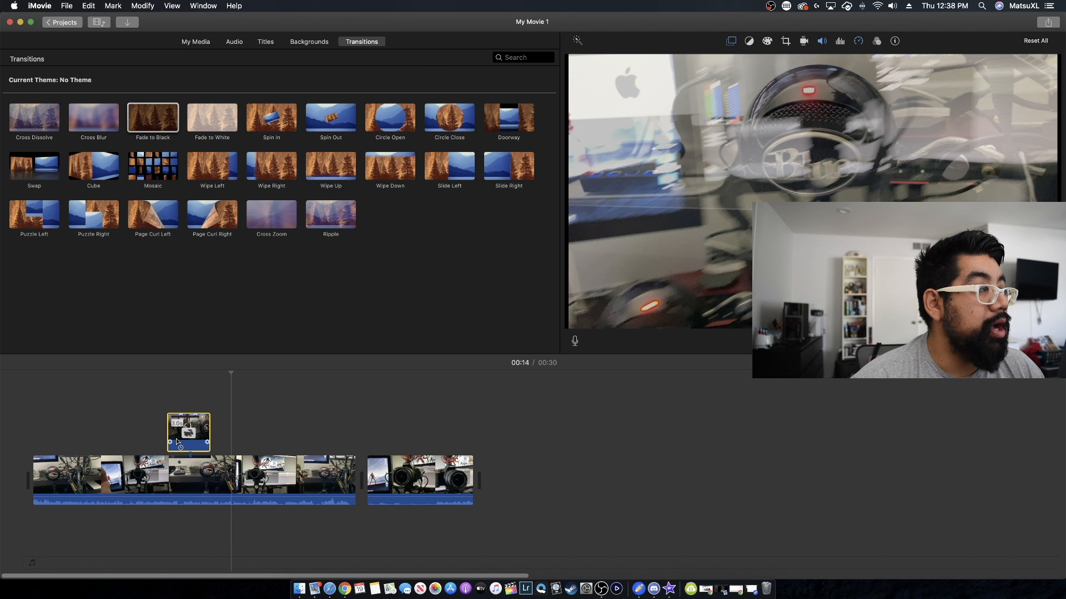
pyautogui.press('space')
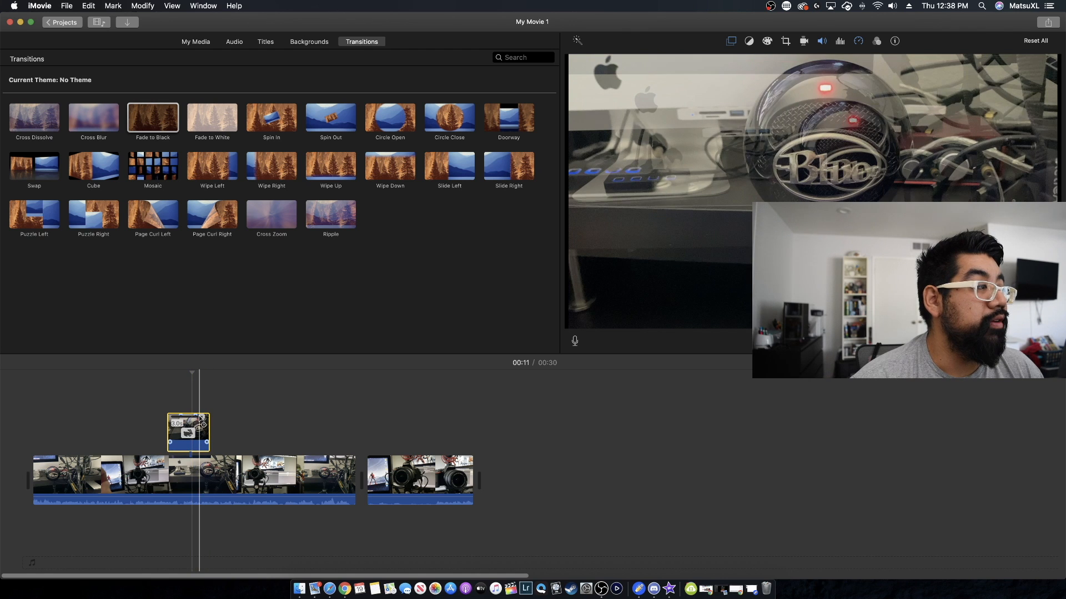
pyautogui.moveTo(200, 417); pyautogui.dragTo(236, 424)
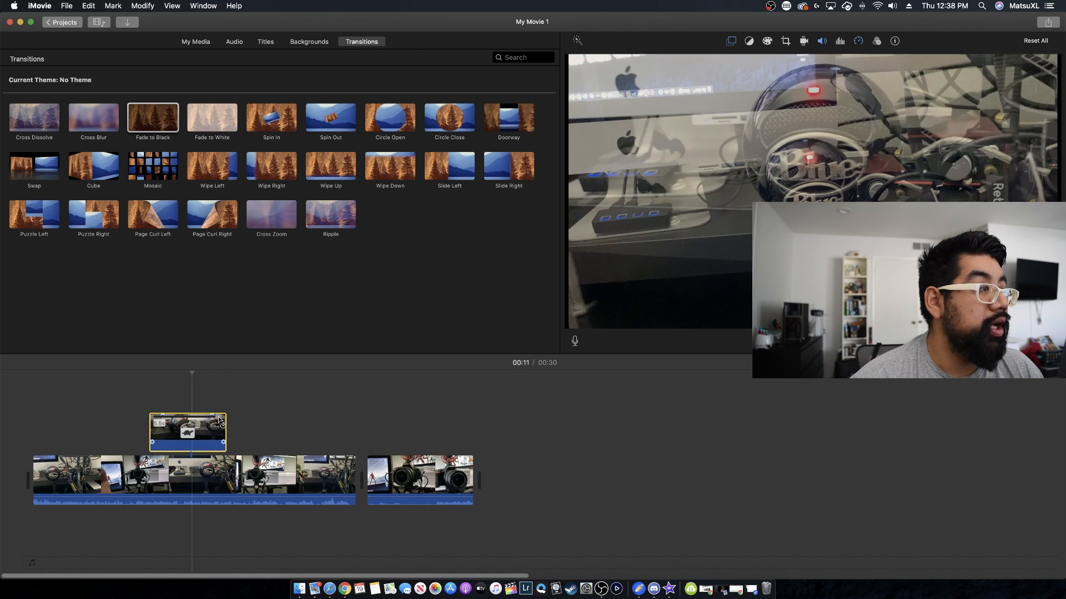
pyautogui.click(187, 430)
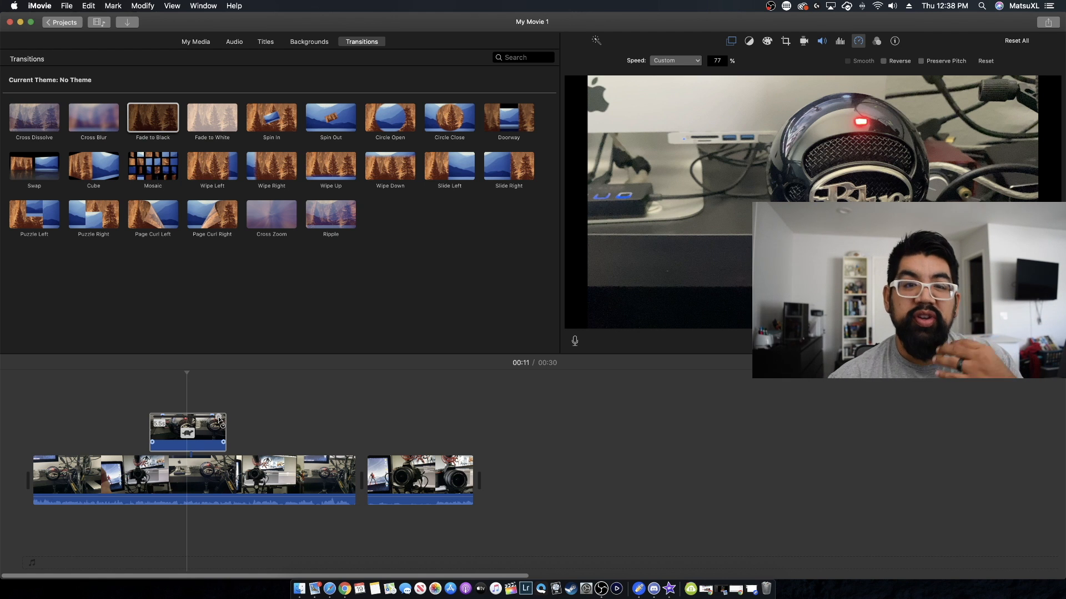
pyautogui.press('space')
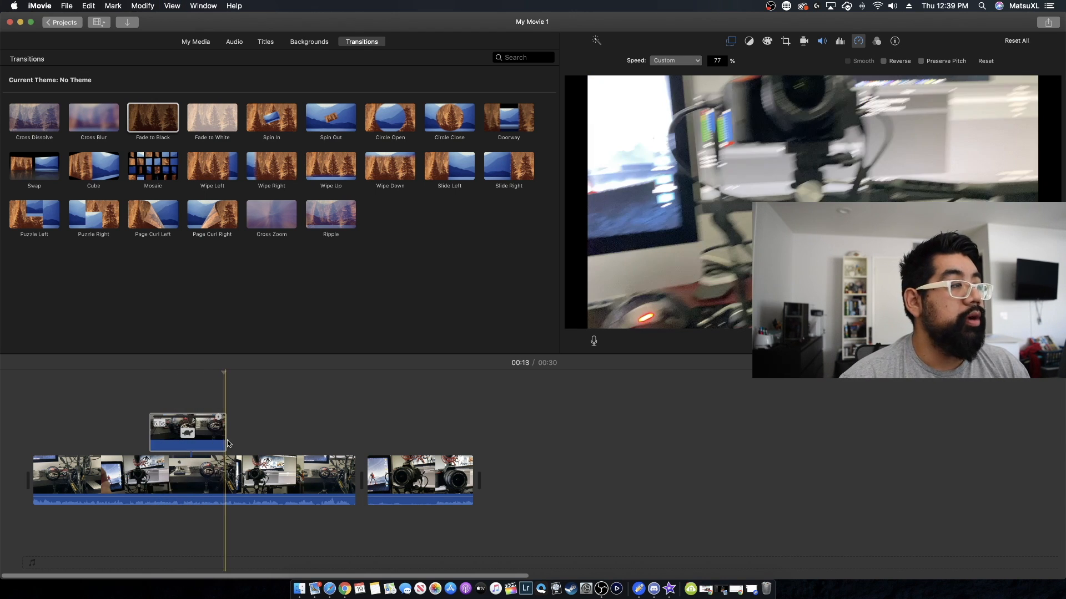
# Trim both ends of the overlay clip to leave about 3.5 seconds, and hide its Speed Editor.
pyautogui.moveTo(226, 441); pyautogui.dragTo(213, 441)
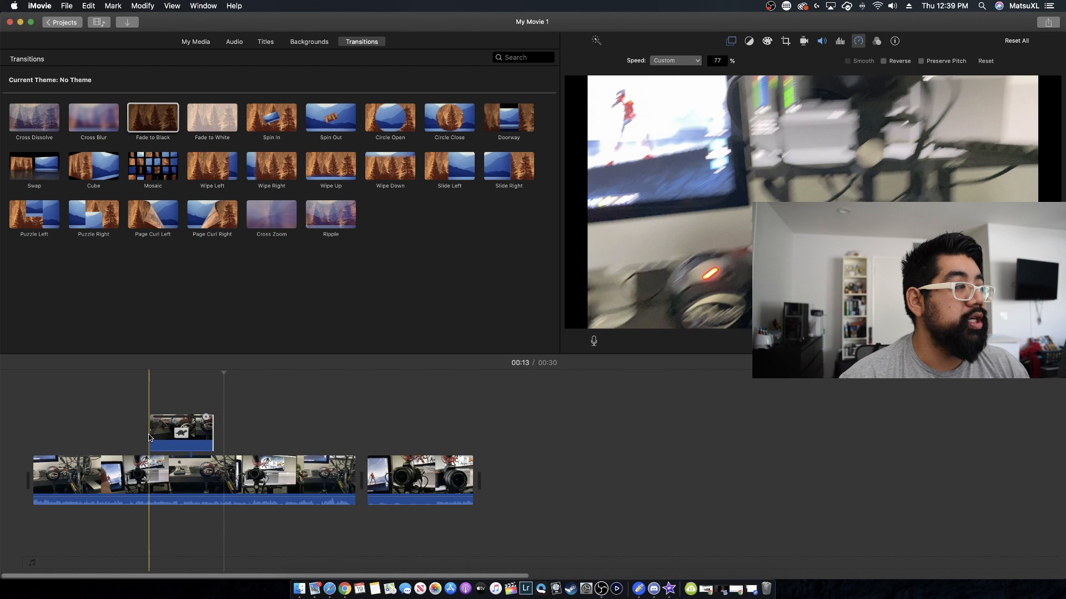
pyautogui.moveTo(149, 438); pyautogui.dragTo(166, 439)
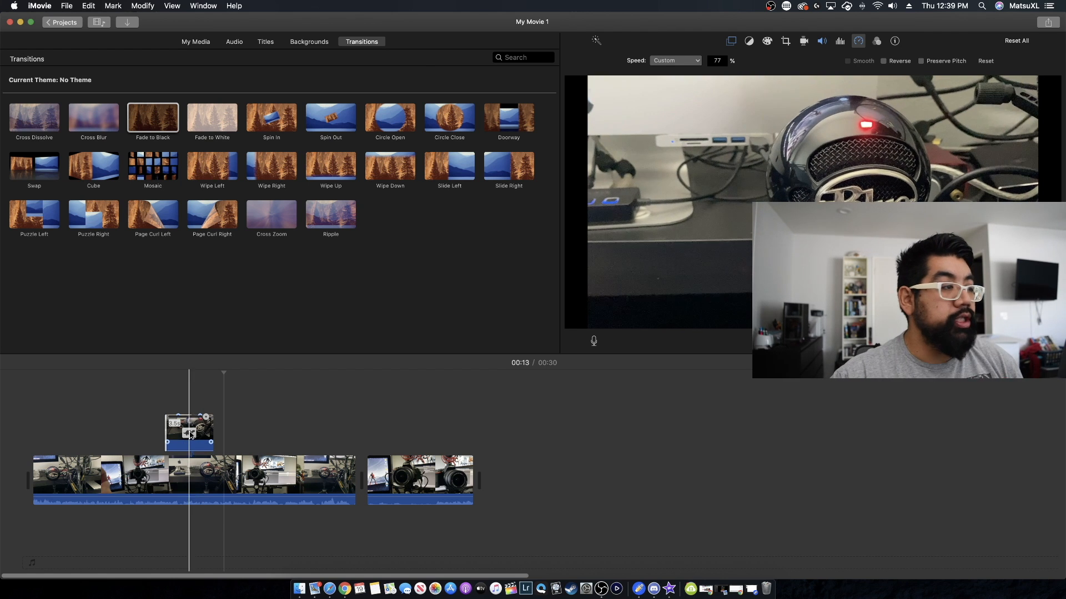
pyautogui.click(206, 440)
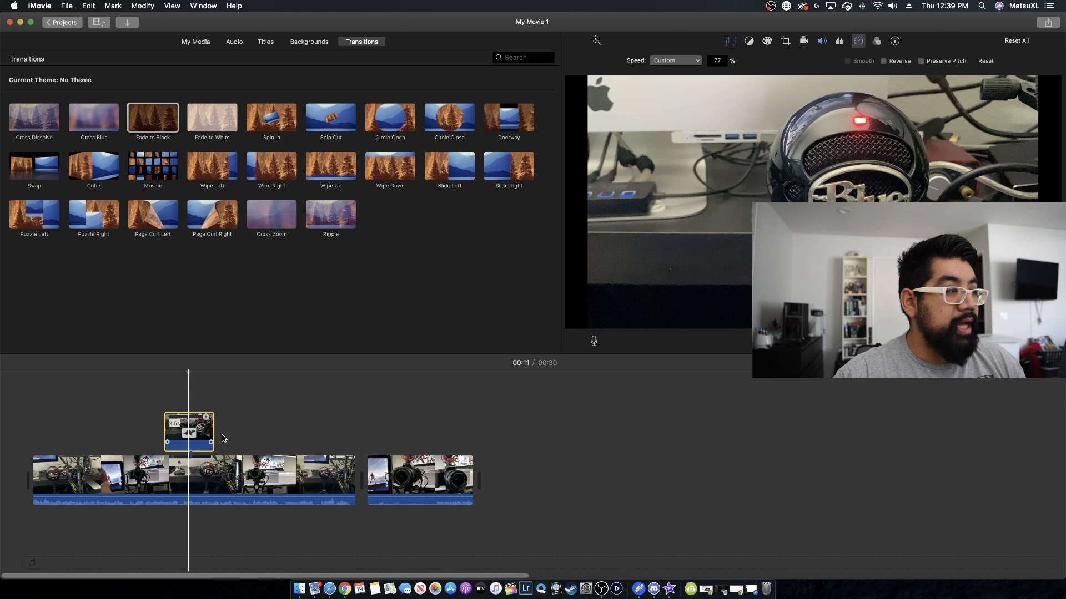
pyautogui.click(224, 433)
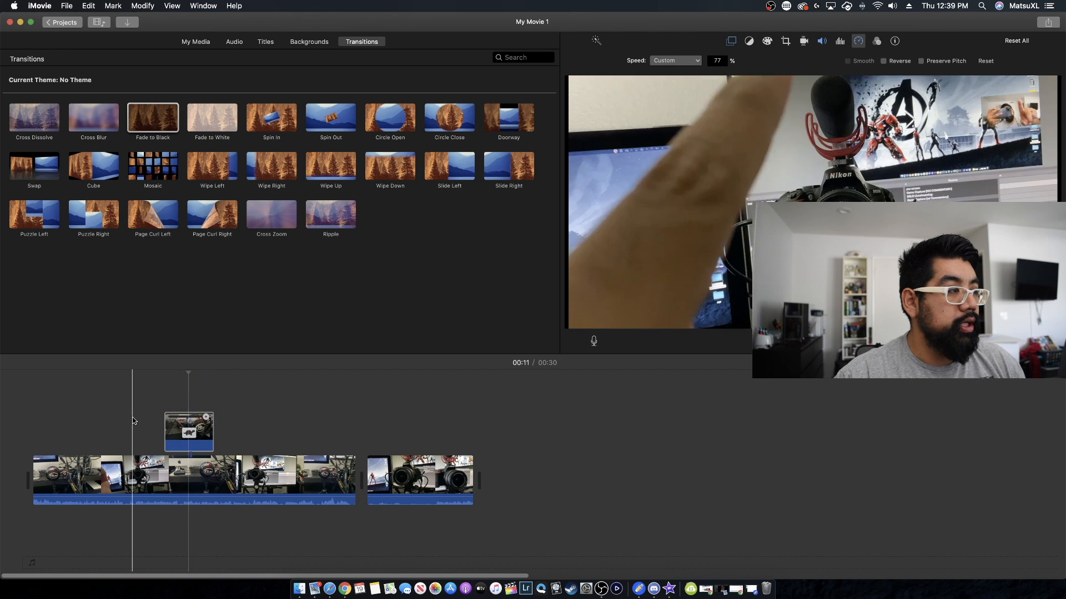
pyautogui.click(194, 434)
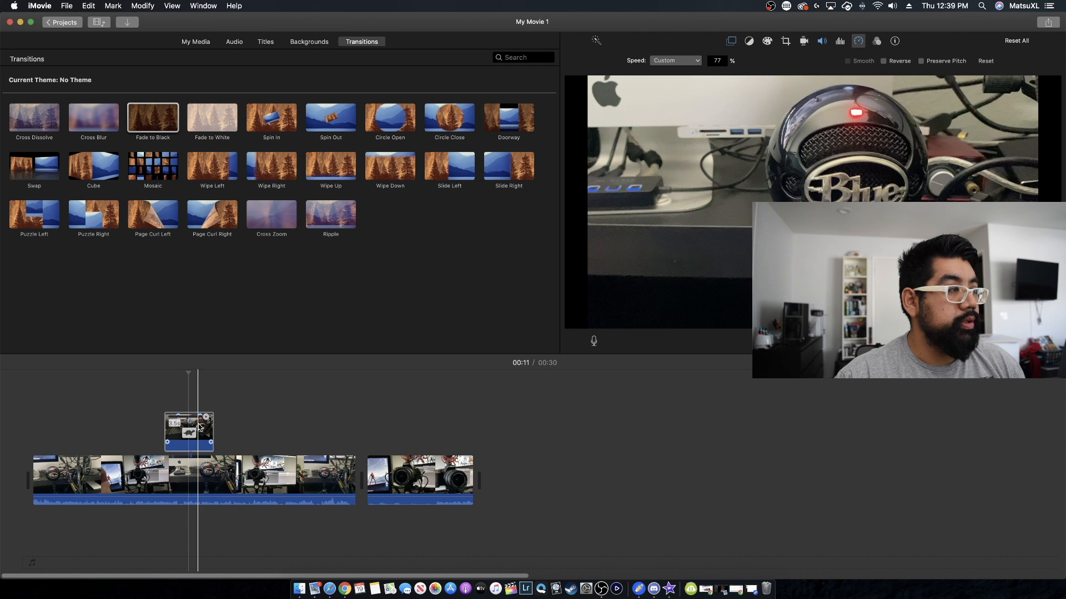
pyautogui.rightClick(199, 425)
pyautogui.click(240, 543)
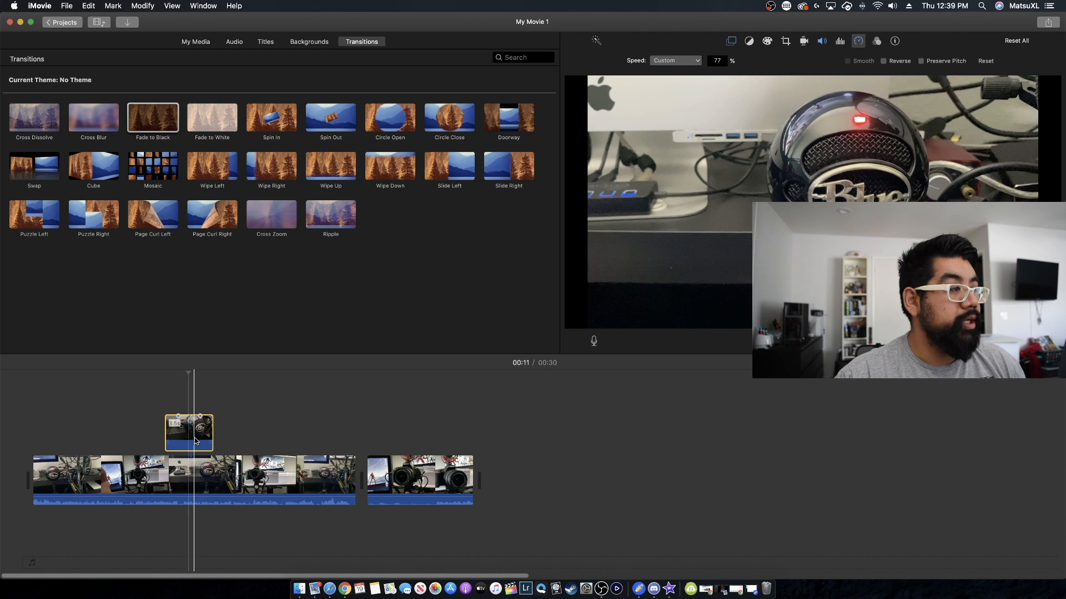
# Move the overlay clip to start at about 11 seconds, and play the movie from about 6 seconds to review it.
pyautogui.moveTo(196, 442); pyautogui.dragTo(216, 441)
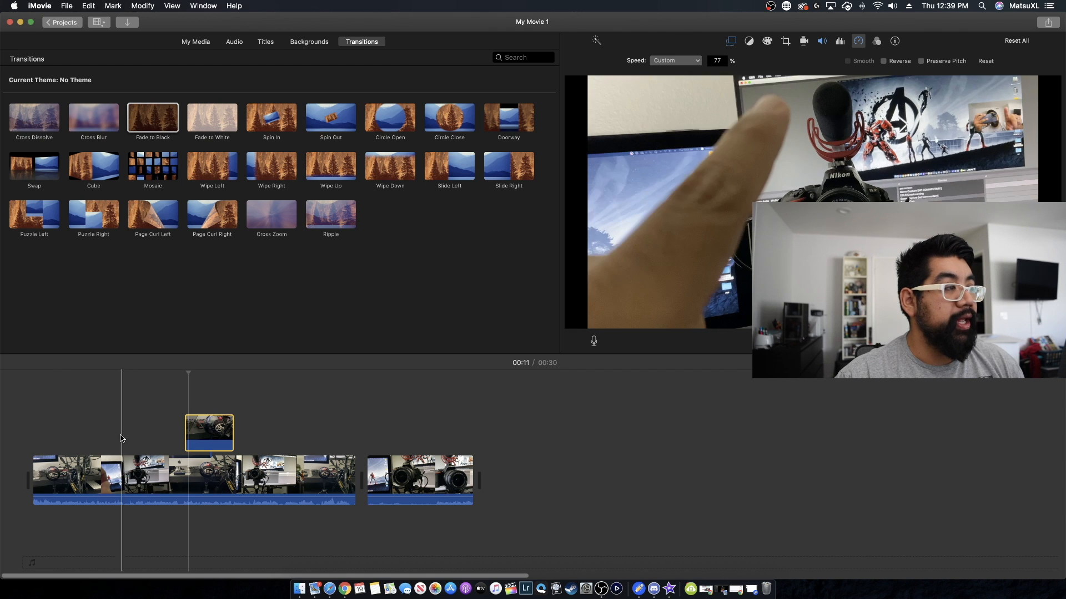
pyautogui.click(117, 439)
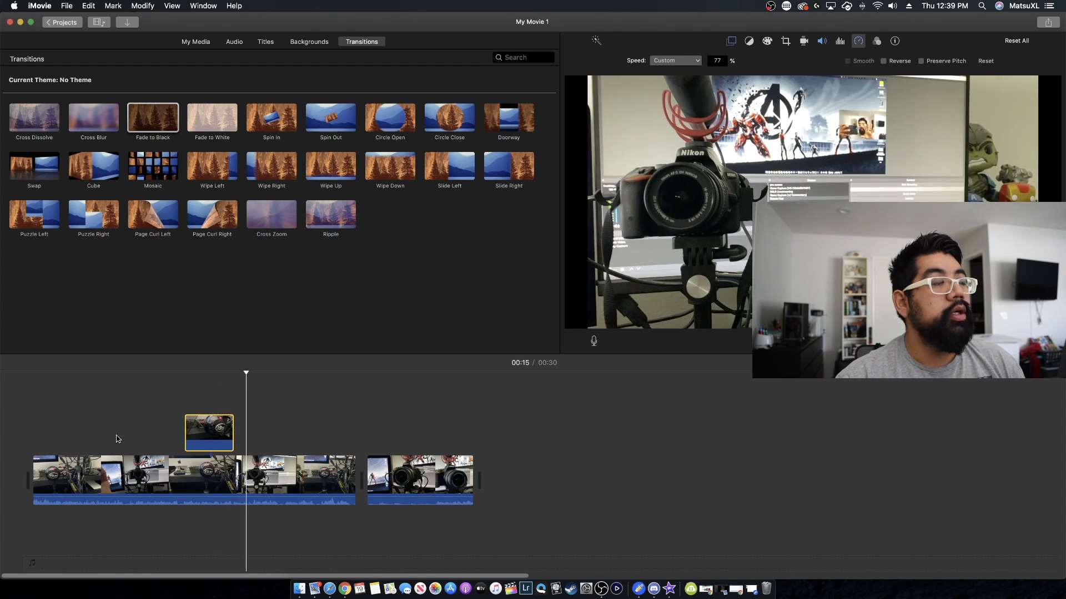
pyautogui.press('space')
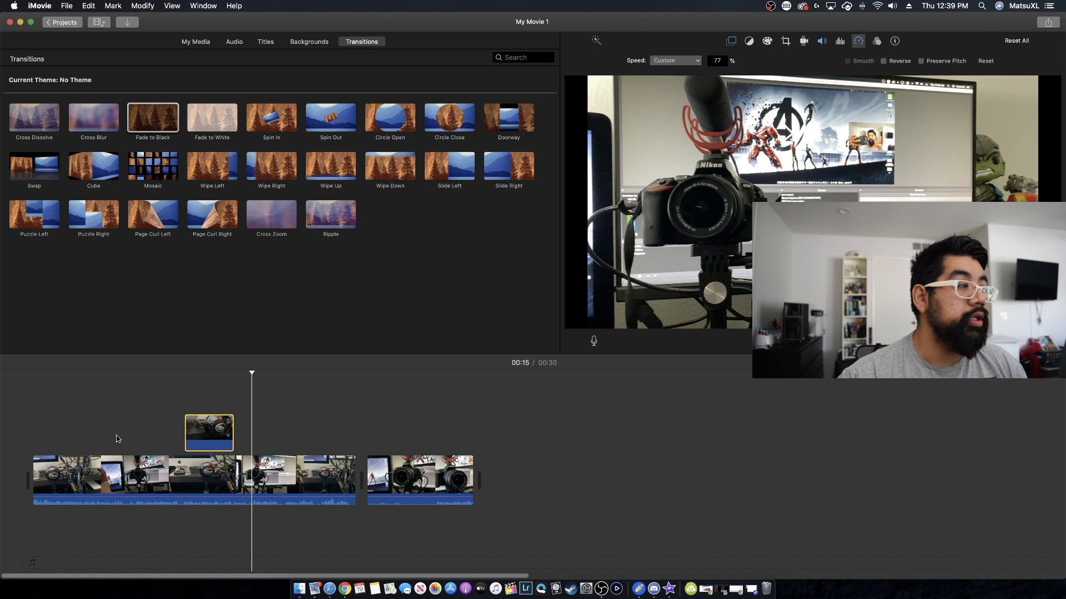
# Move the overlay clip above the second main clip and back to start at about 11.5 seconds, playing the movie to review it.
pyautogui.moveTo(211, 437); pyautogui.dragTo(458, 447)
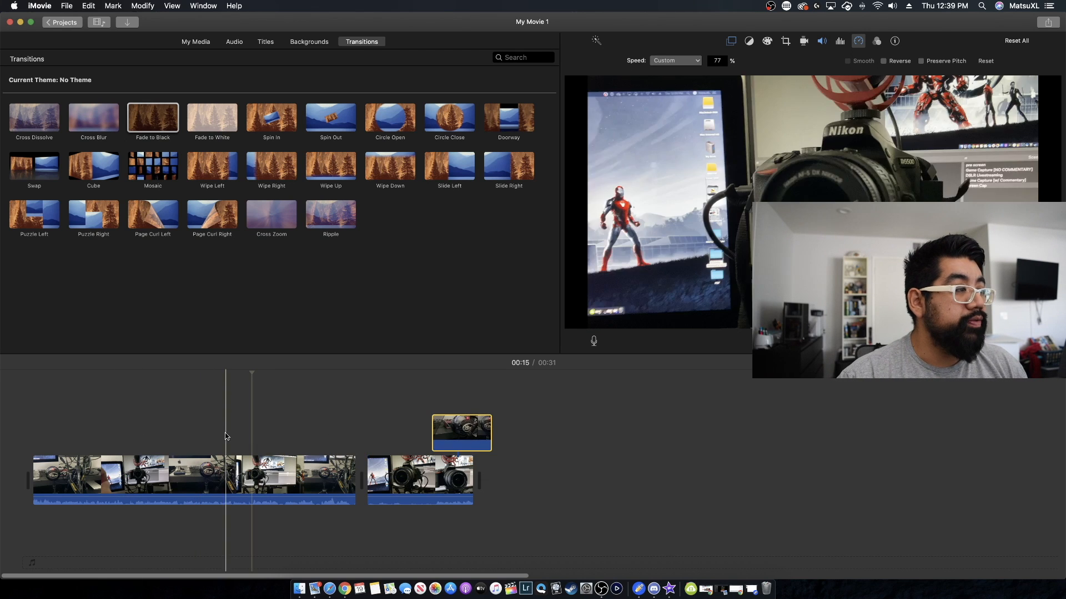
pyautogui.press('space')
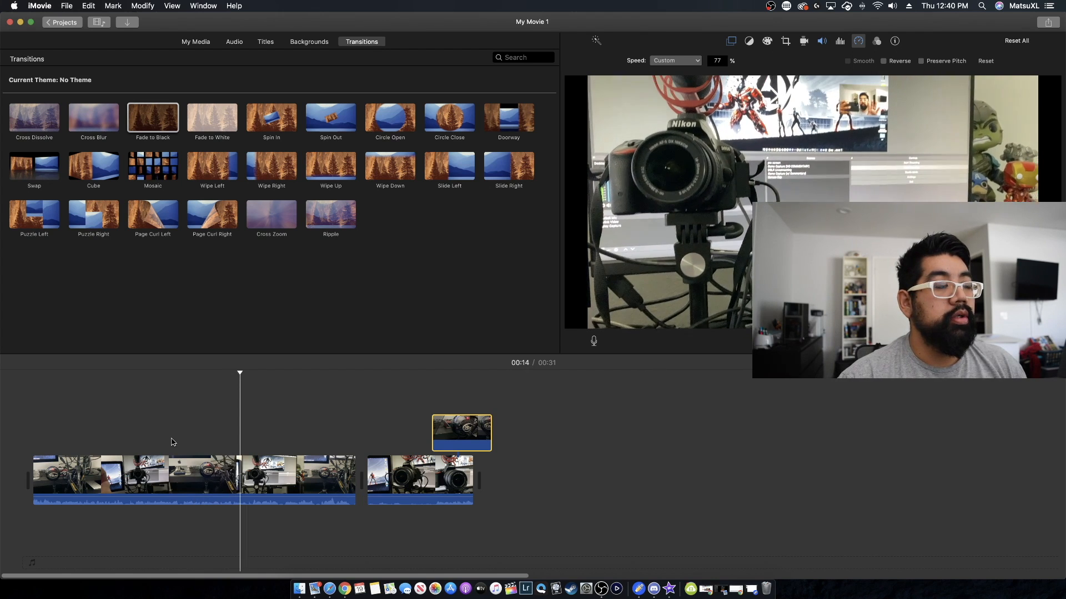
pyautogui.moveTo(459, 443); pyautogui.dragTo(218, 438)
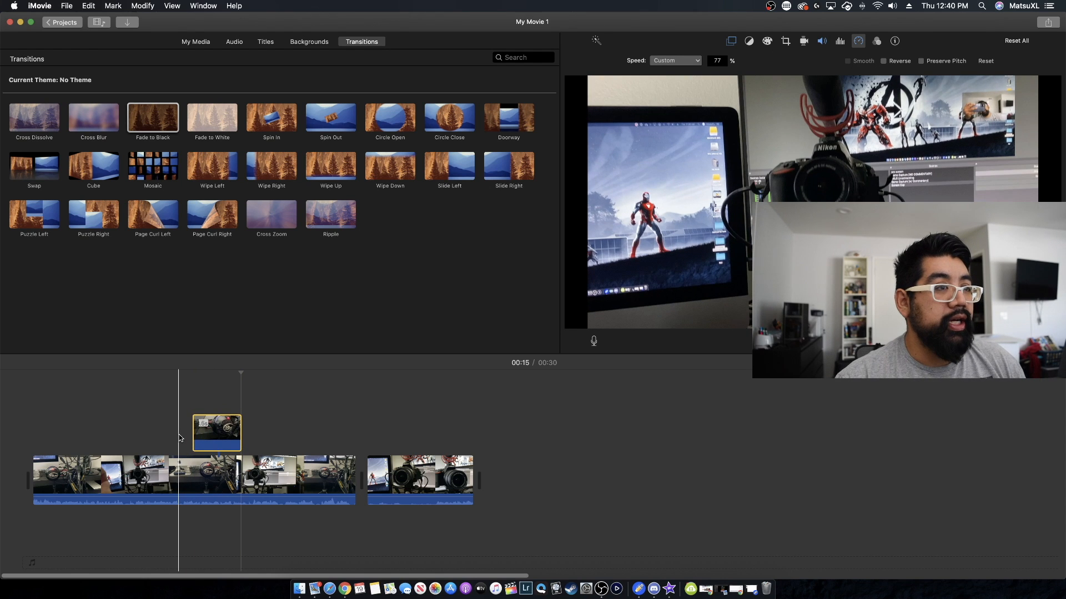
pyautogui.press('space')
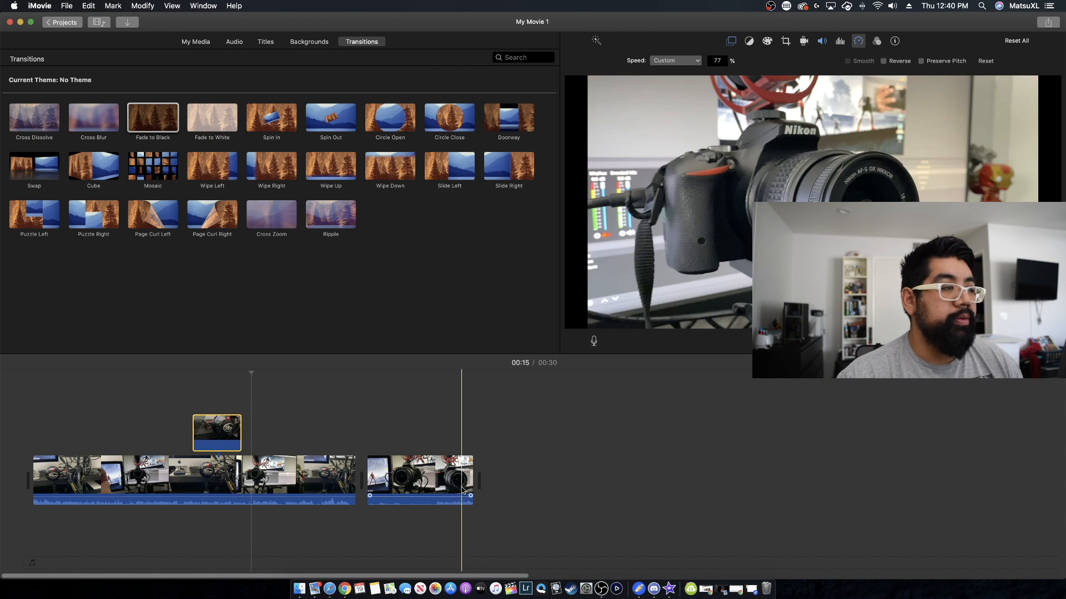
pyautogui.press('space')
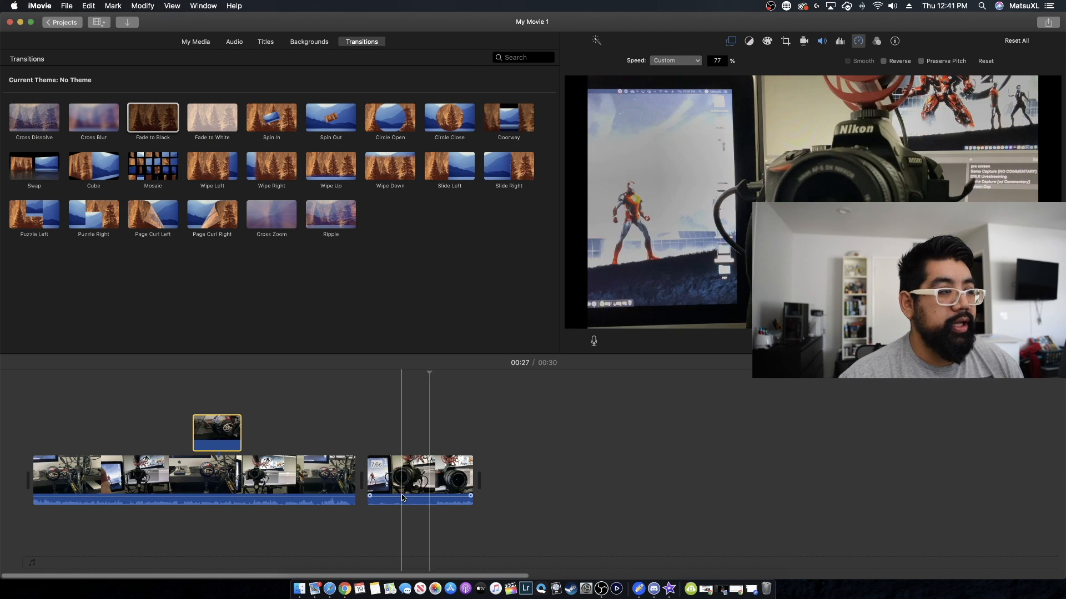
# Select the second main clip, play the movie from about 2 seconds, and trim the second clip's start to leave about 3.4 seconds.
pyautogui.click(403, 488)
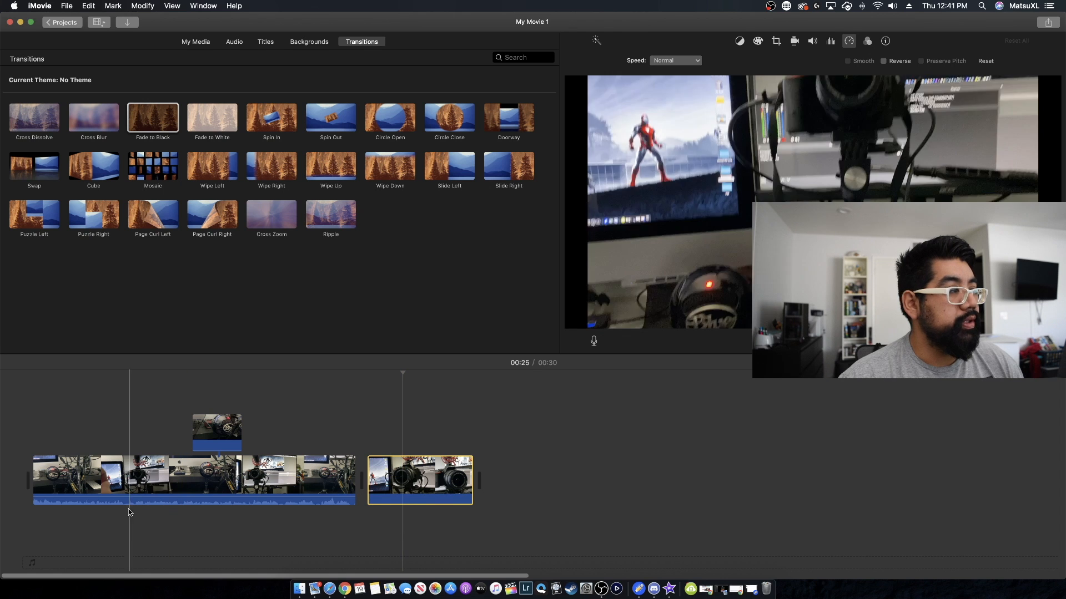
pyautogui.press('space')
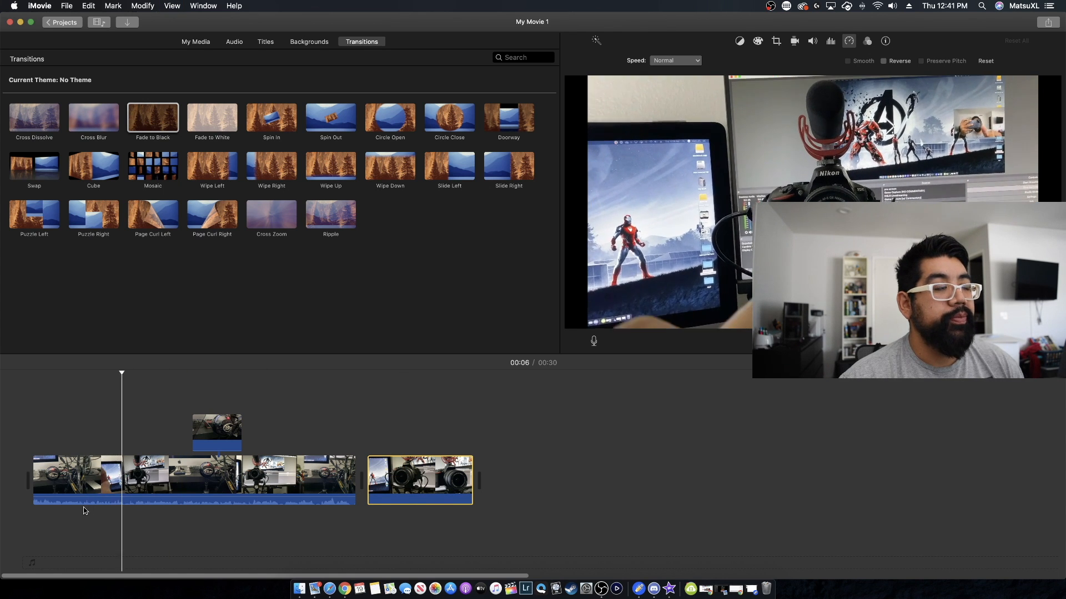
pyautogui.moveTo(368, 483); pyautogui.dragTo(427, 483)
# Slow the second main clip to 89% with the Speed Editor, play it back, and hide its Speed Editor.
pyautogui.rightClick(450, 481)
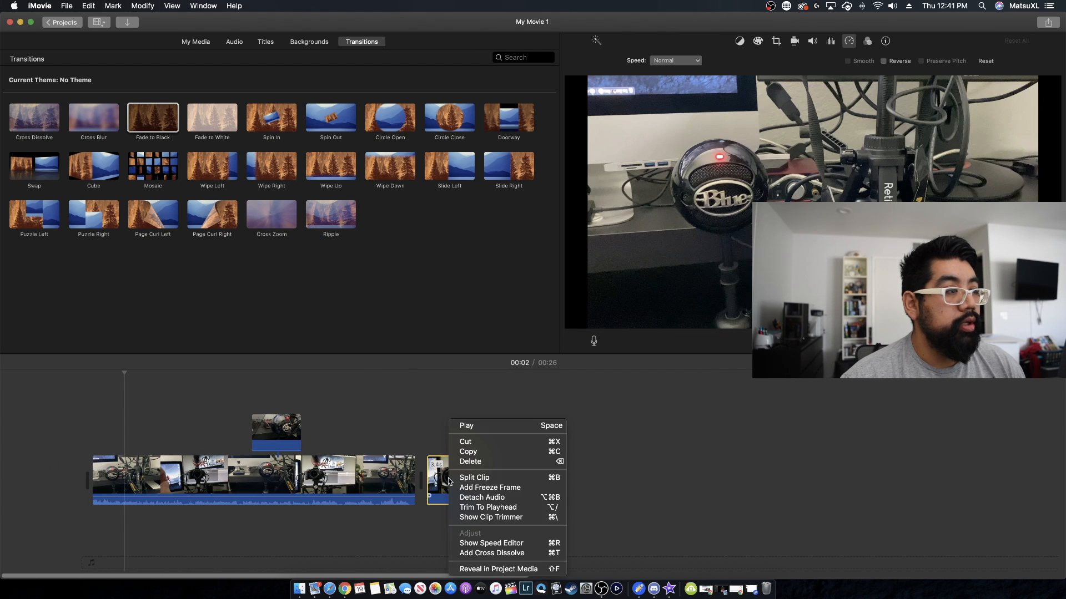
pyautogui.click(491, 543)
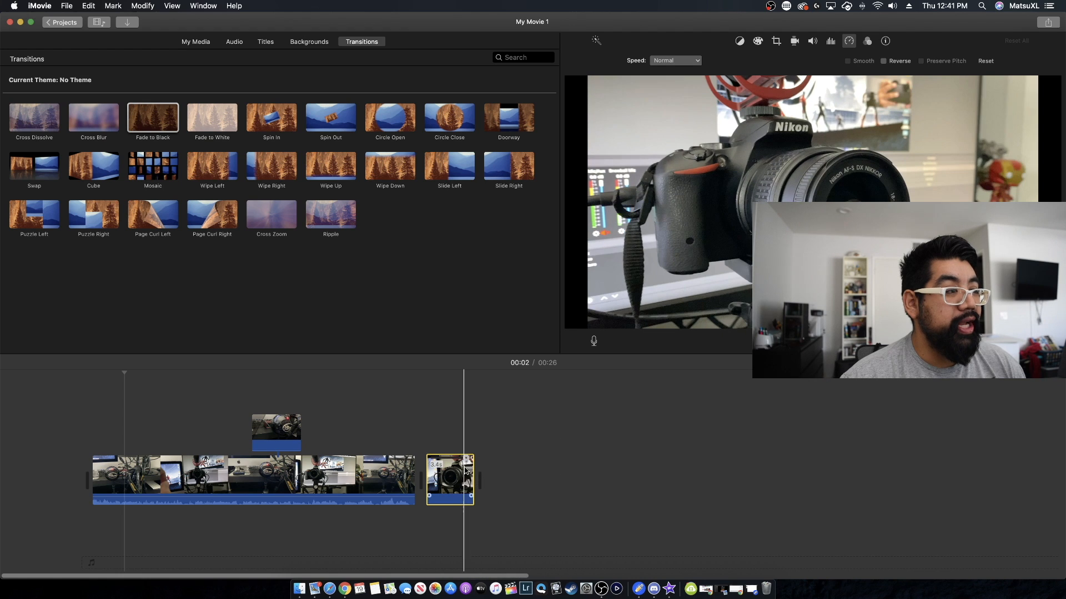
pyautogui.moveTo(469, 459); pyautogui.dragTo(484, 494)
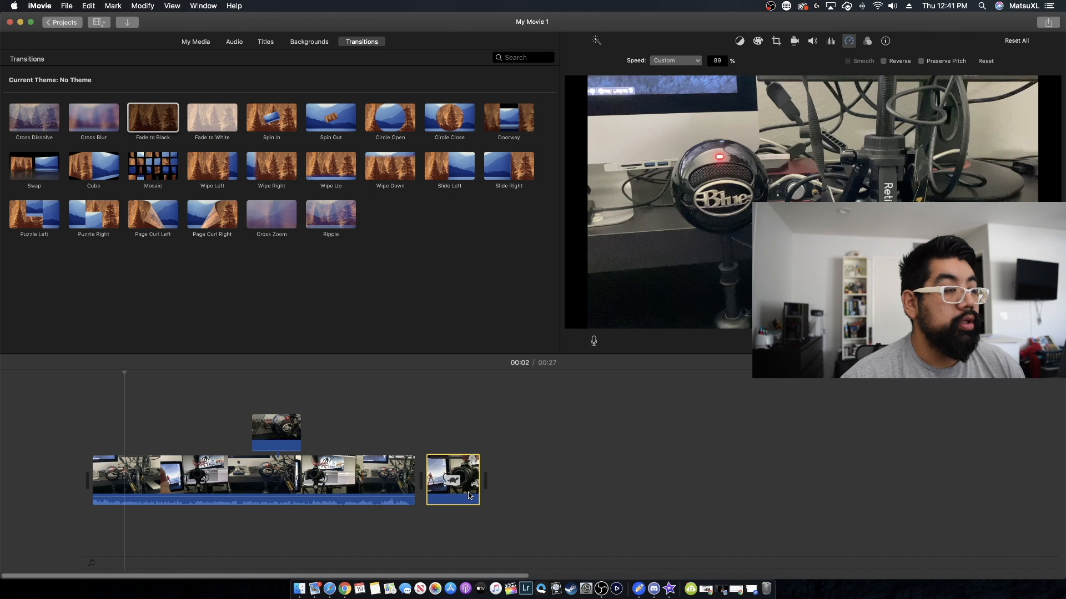
pyautogui.press('space')
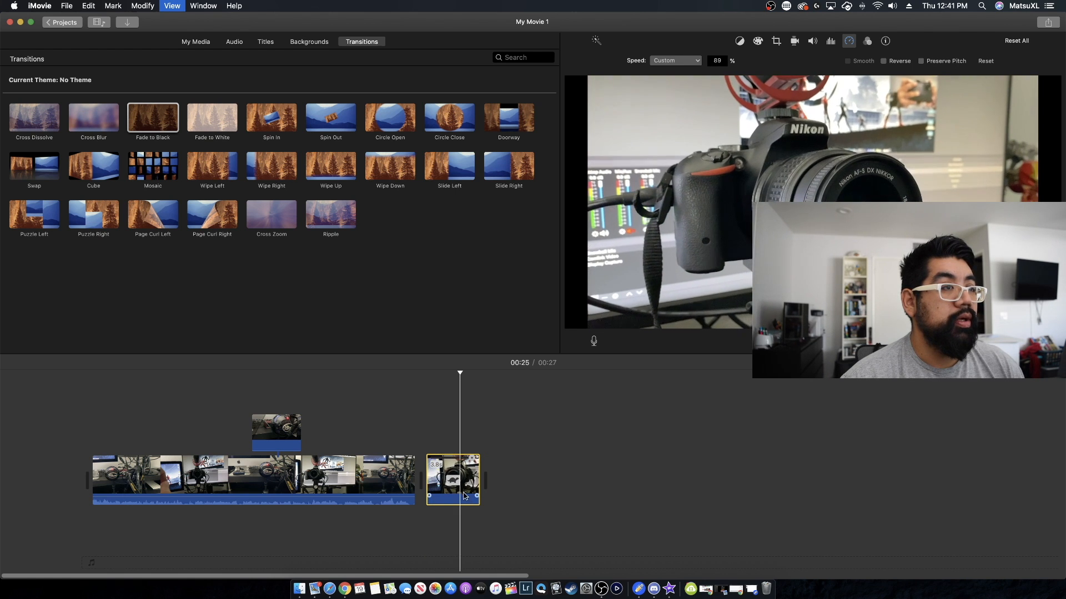
pyautogui.rightClick(464, 497)
pyautogui.click(517, 546)
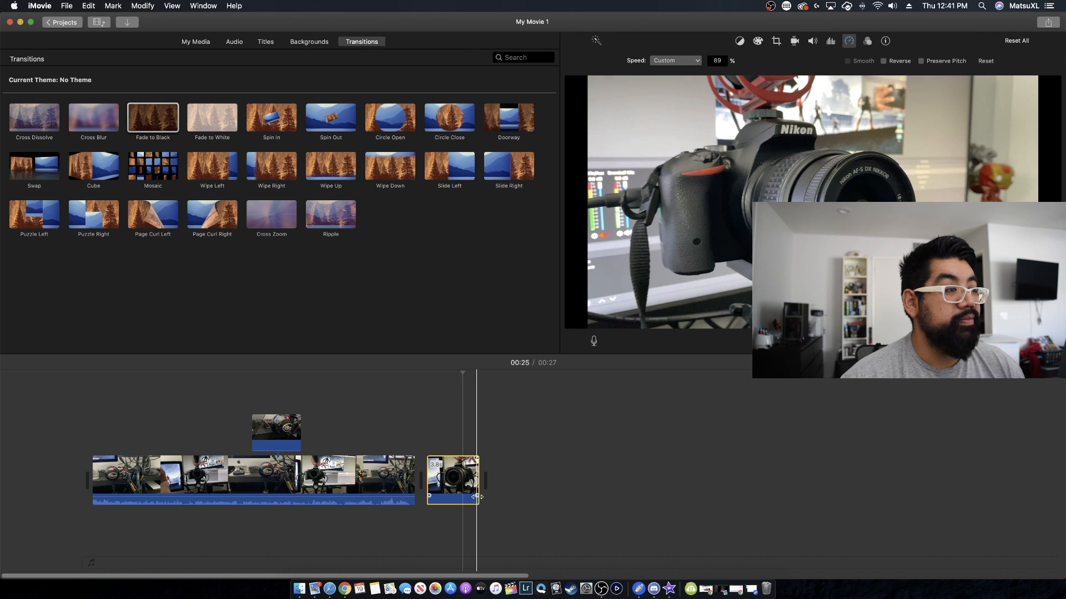
# Move the second main clip above the first as an overlay starting at about 6 seconds, and lengthen its fade-in.
pyautogui.click(438, 497)
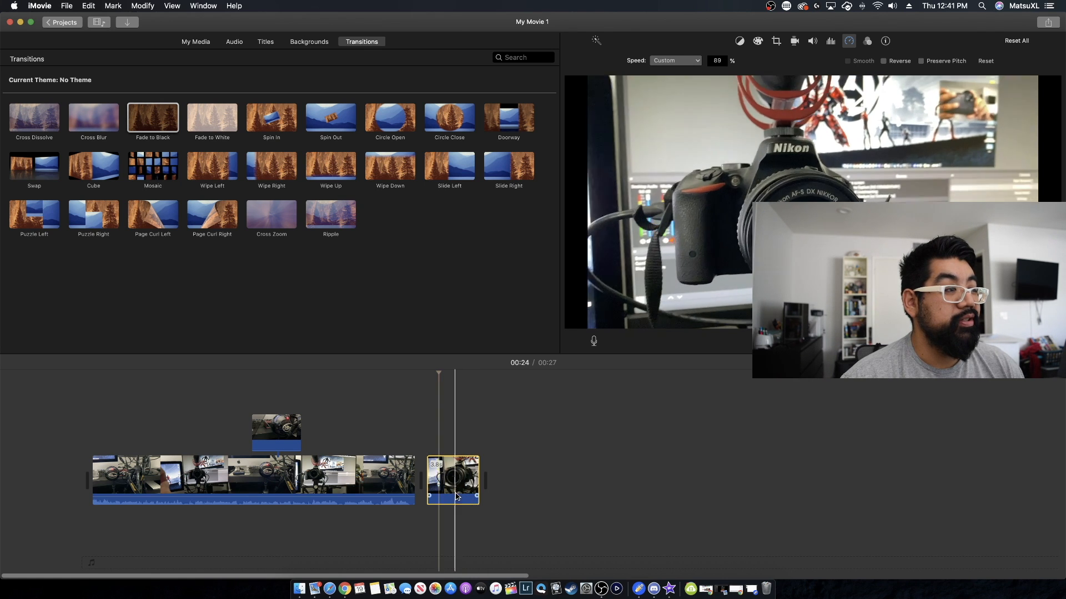
pyautogui.moveTo(478, 487); pyautogui.dragTo(563, 488)
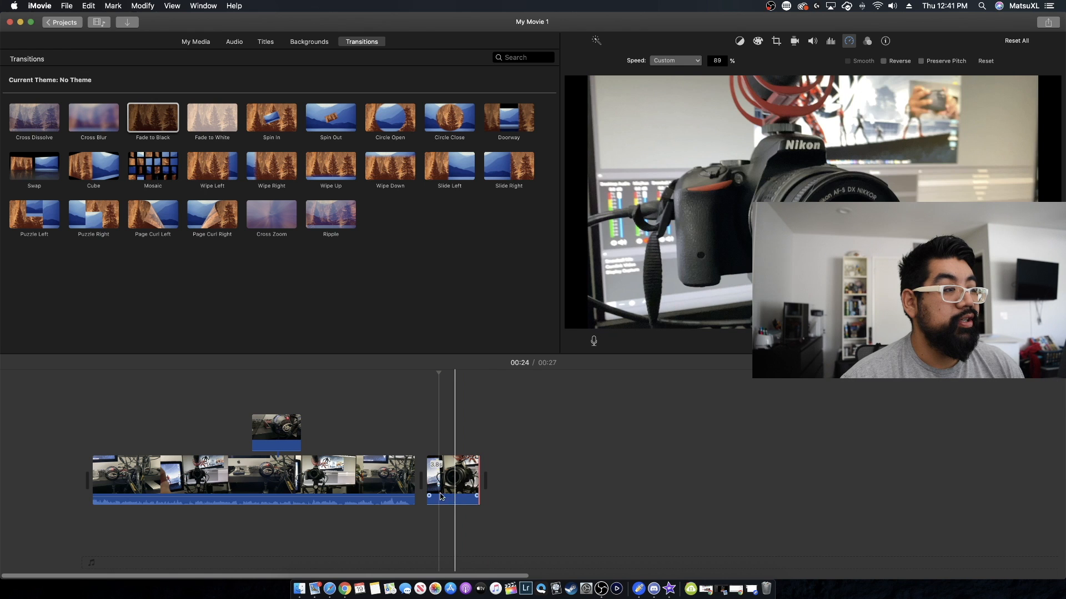
pyautogui.moveTo(427, 488); pyautogui.dragTo(211, 430)
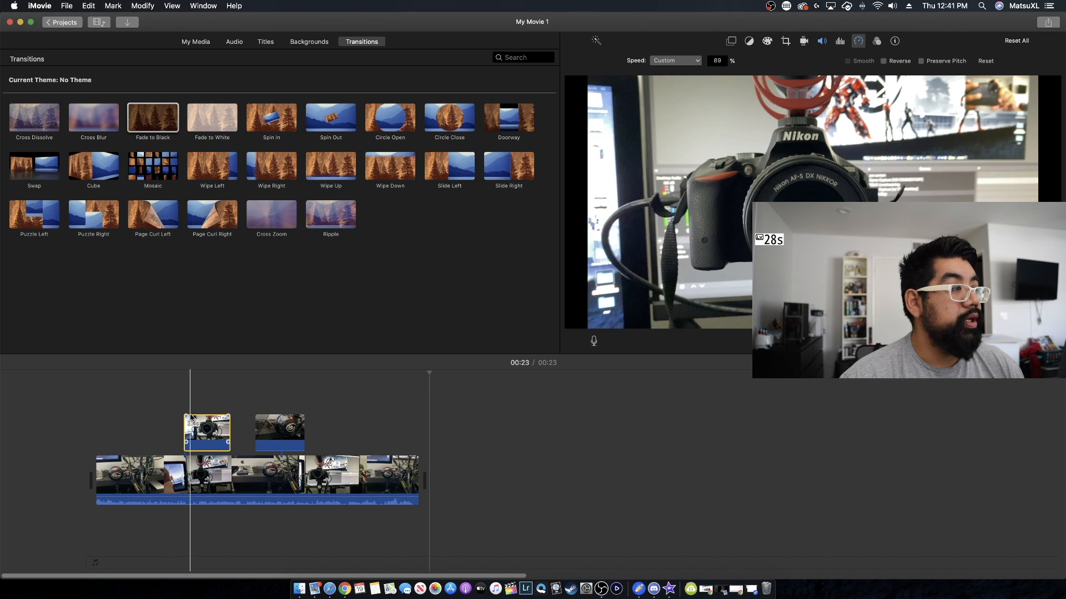
pyautogui.moveTo(190, 420); pyautogui.dragTo(206, 421)
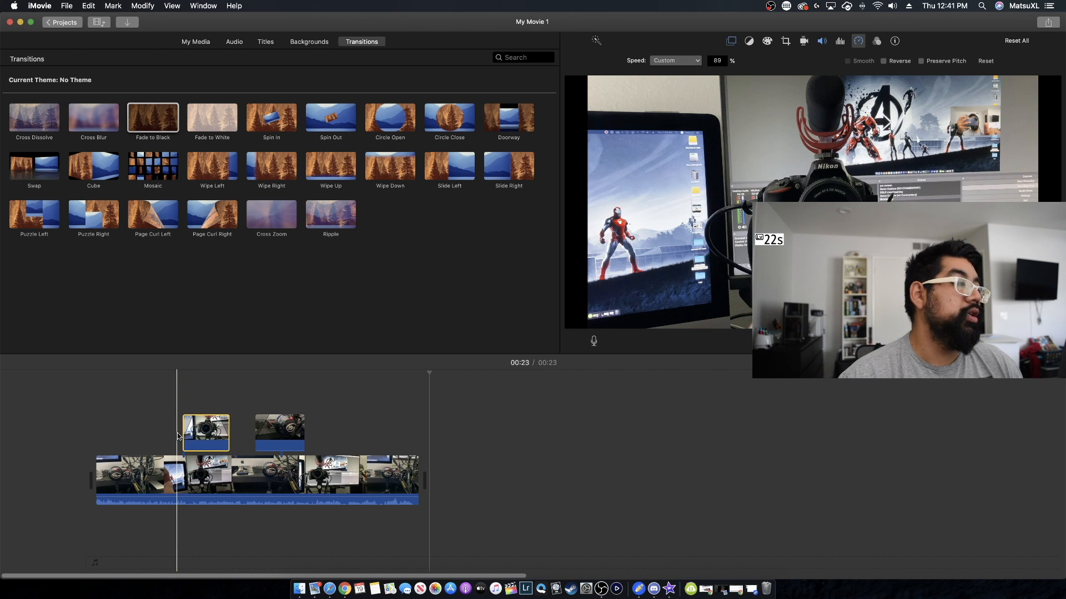
# Shift the new overlay clip earlier until it starts at about 5 seconds, playing the movie to check its timing.
pyautogui.press('space')
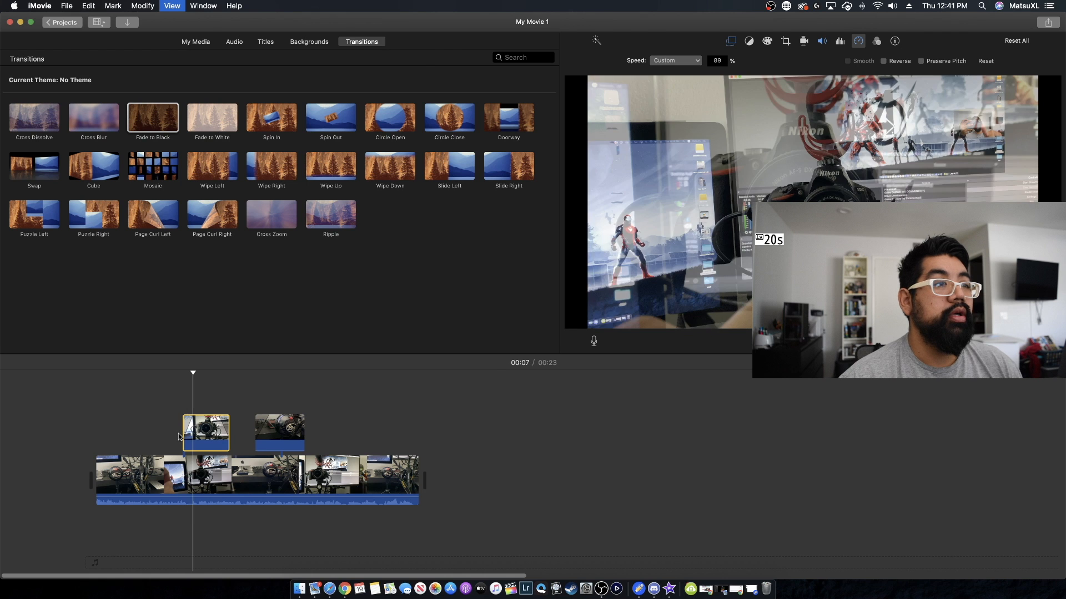
pyautogui.press('space')
pyautogui.moveTo(213, 438); pyautogui.dragTo(204, 438)
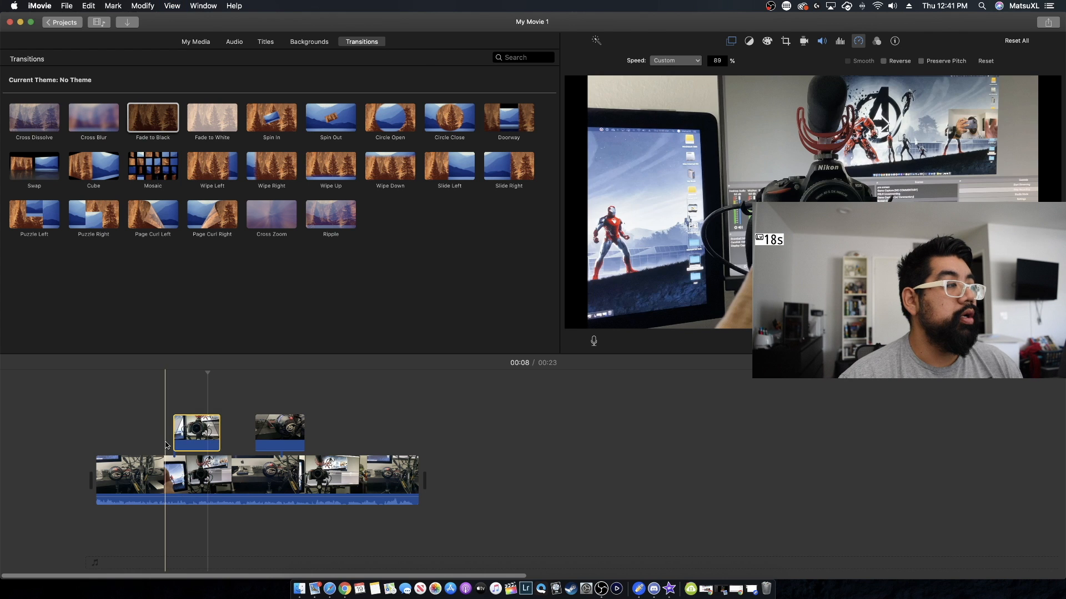
pyautogui.click(144, 435)
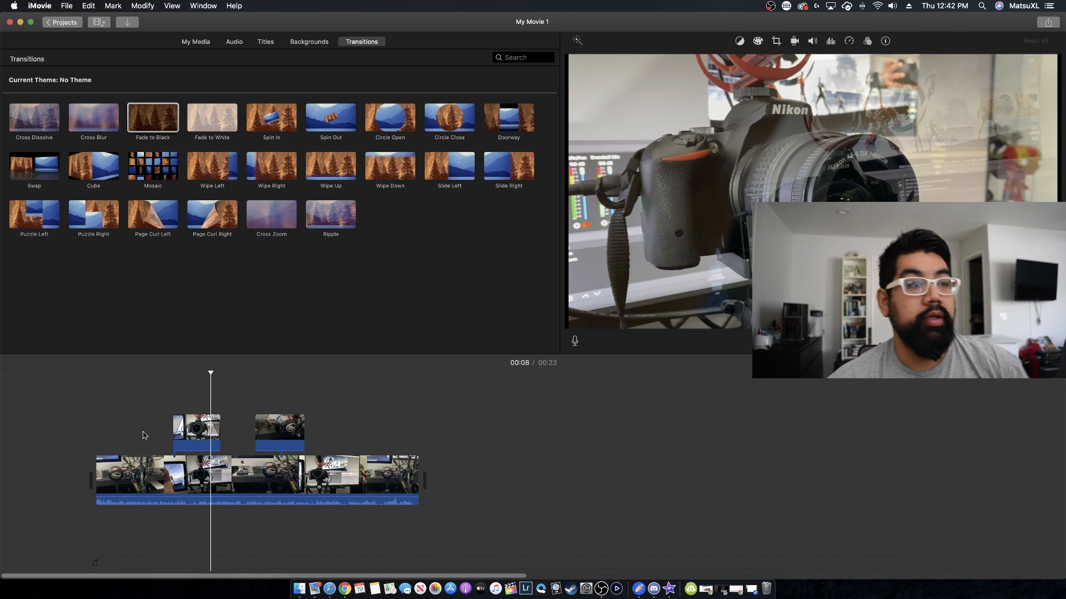
pyautogui.click(143, 435)
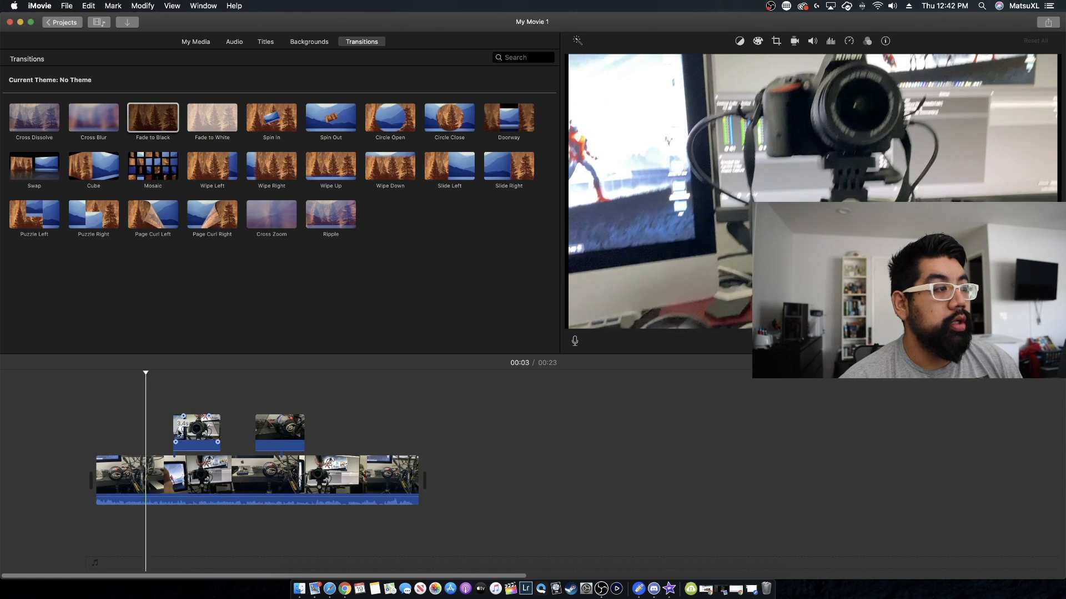
pyautogui.click(188, 438)
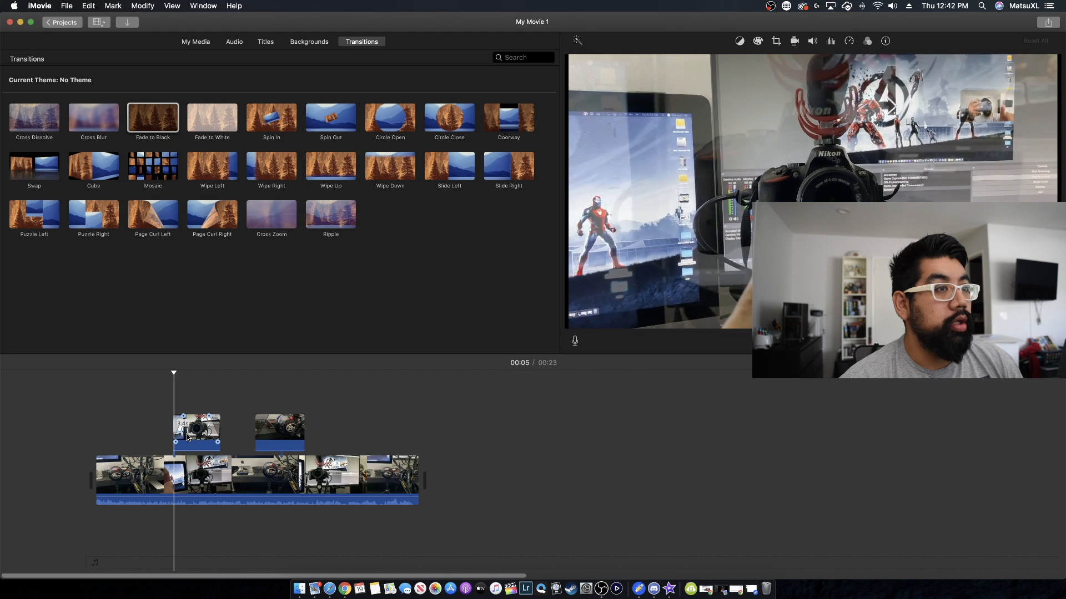
pyautogui.moveTo(188, 438); pyautogui.dragTo(178, 437)
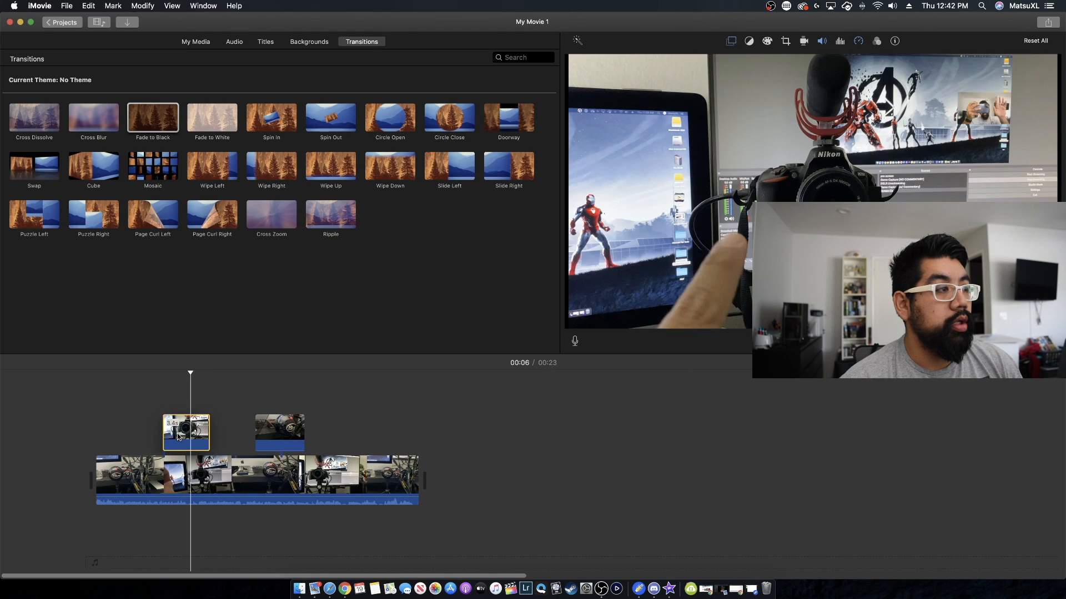
pyautogui.press('space')
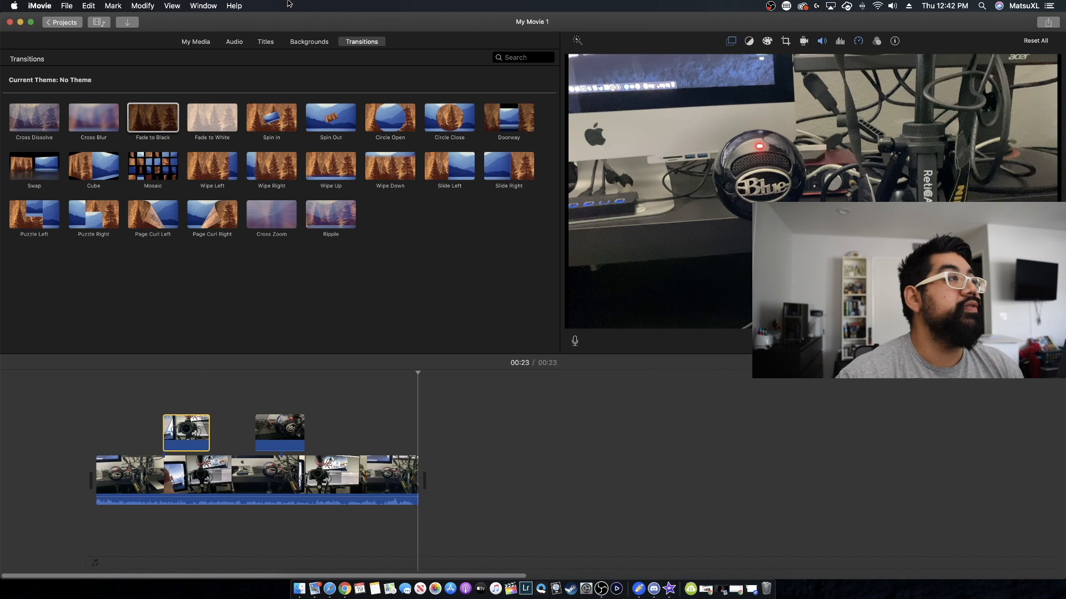
# Add an Expand title over the start of the main clip and play the movie from the beginning.
pyautogui.click(265, 38)
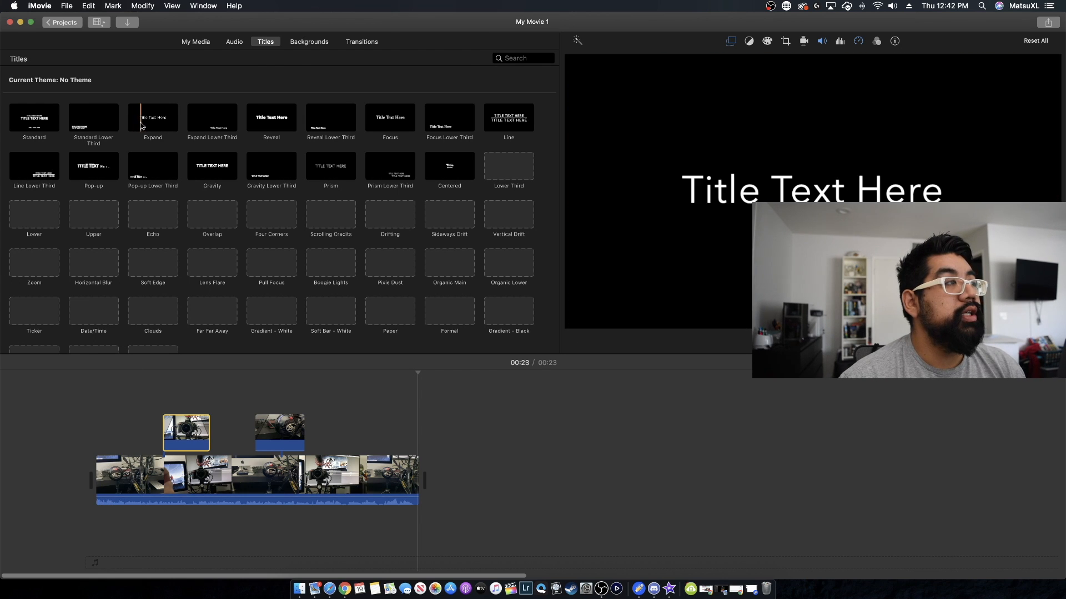
pyautogui.moveTo(167, 123); pyautogui.dragTo(103, 444)
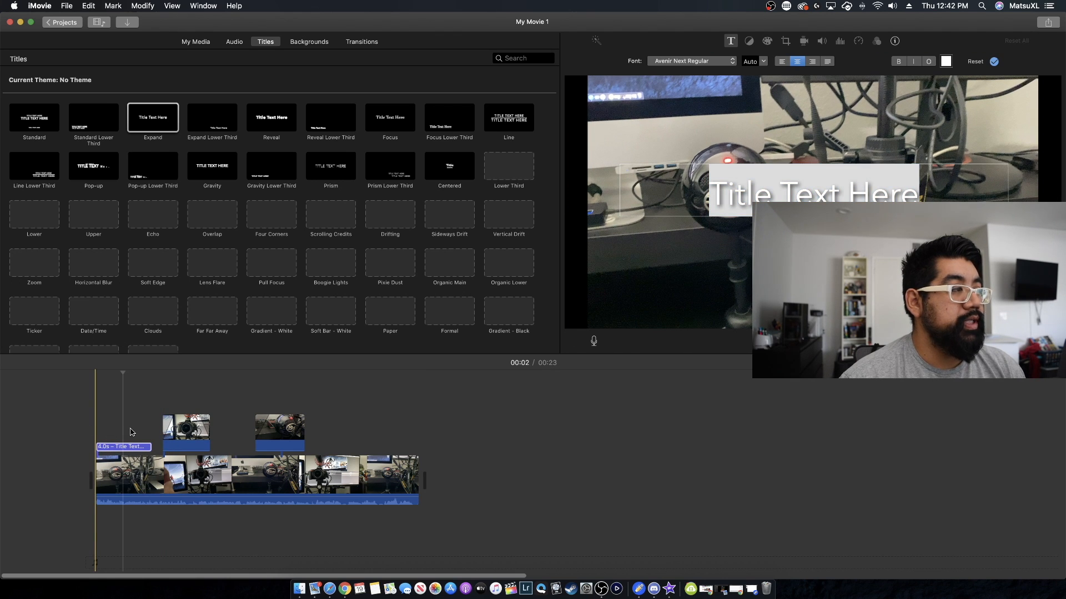
pyautogui.click(95, 427)
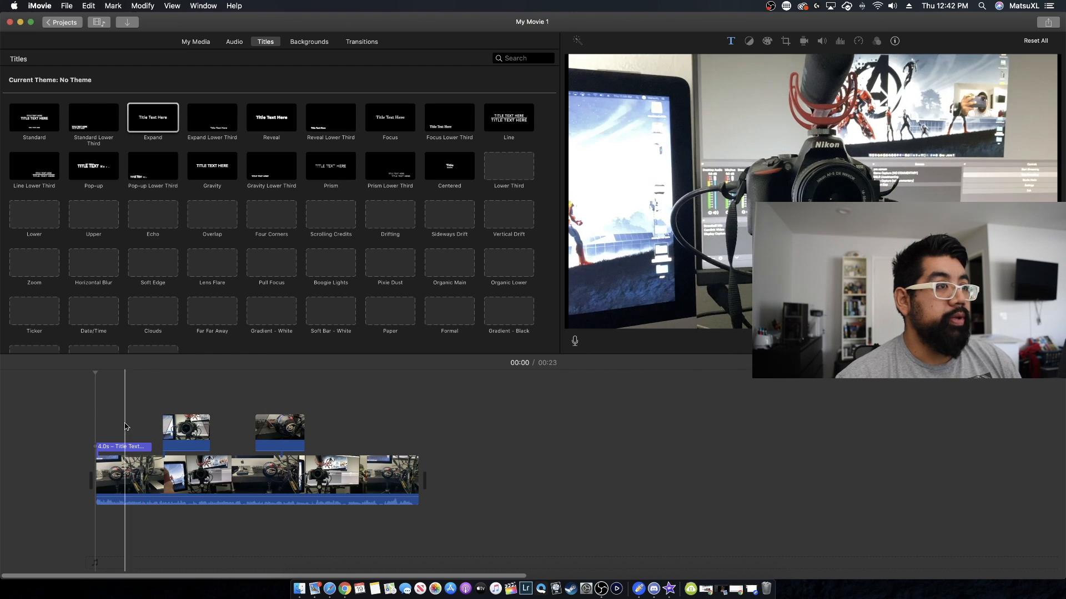
# Replace the placeholder text of the opening title with "My Streaming Setup".
pyautogui.click(111, 452)
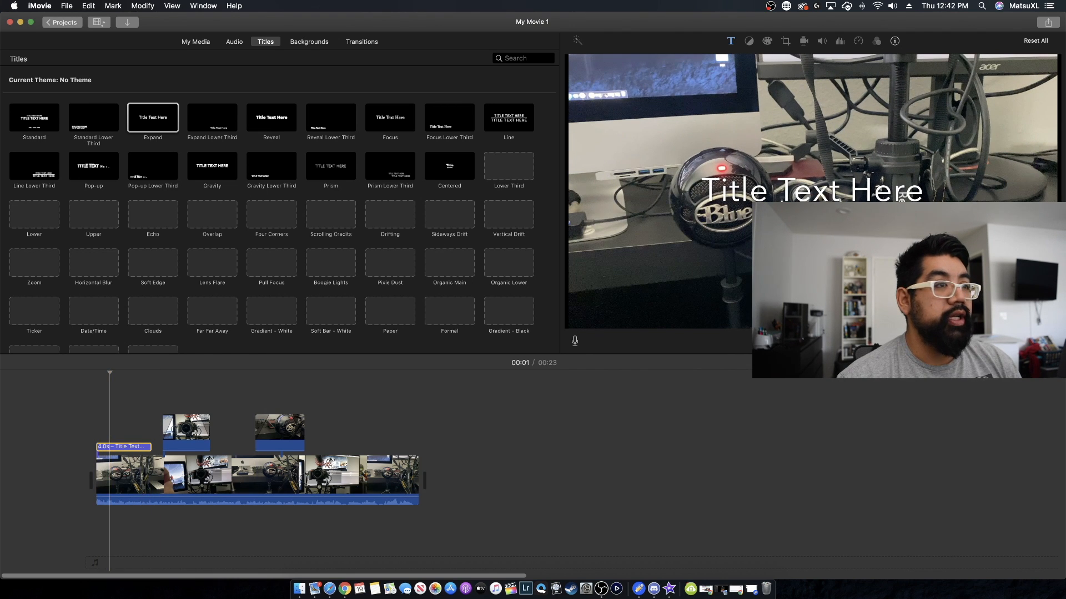
pyautogui.doubleClick(129, 447)
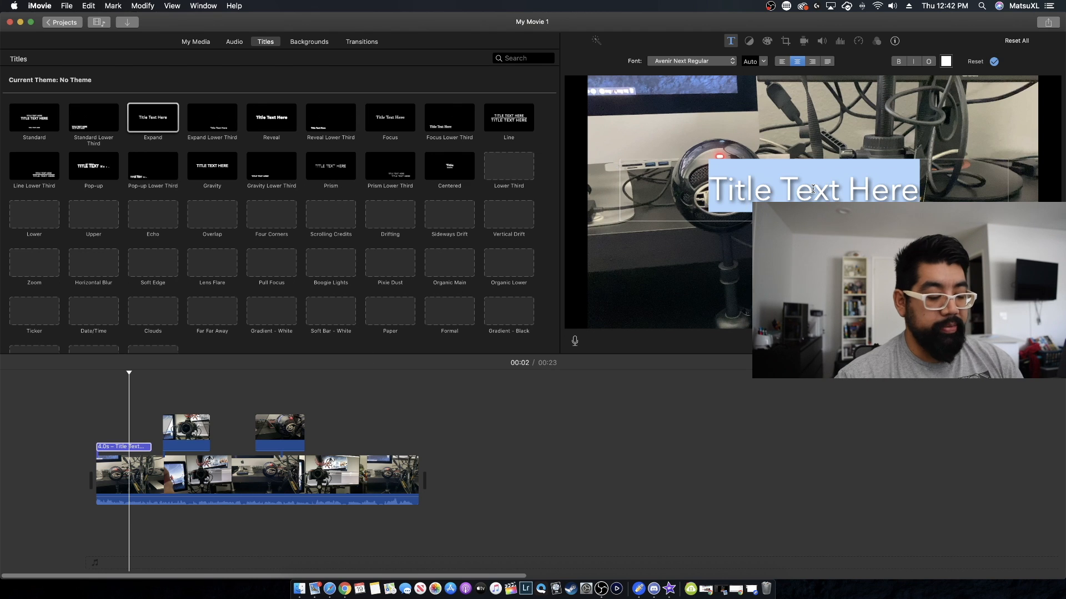
pyautogui.write('My Streamin')
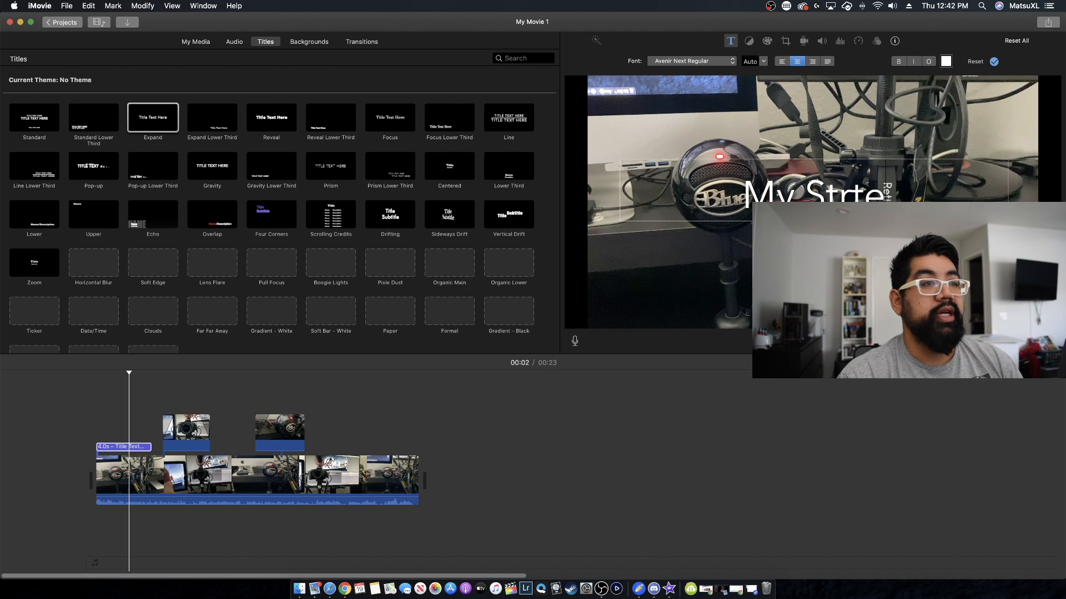
pyautogui.write('g Setup')
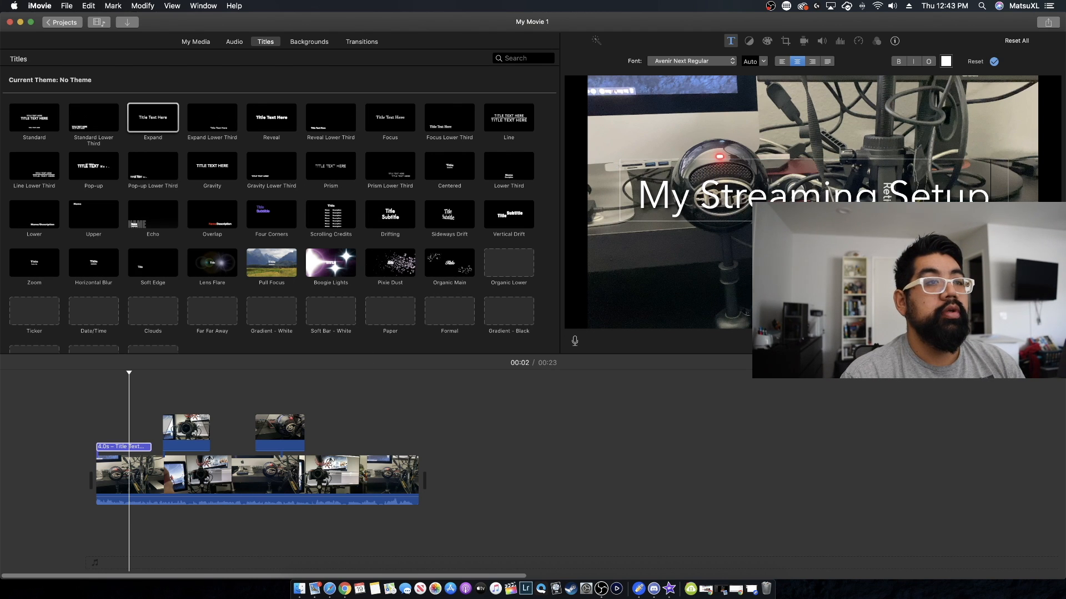
# Format the whole title text in Noteworthy Light, left-aligned and bold.
pyautogui.press('super+a')
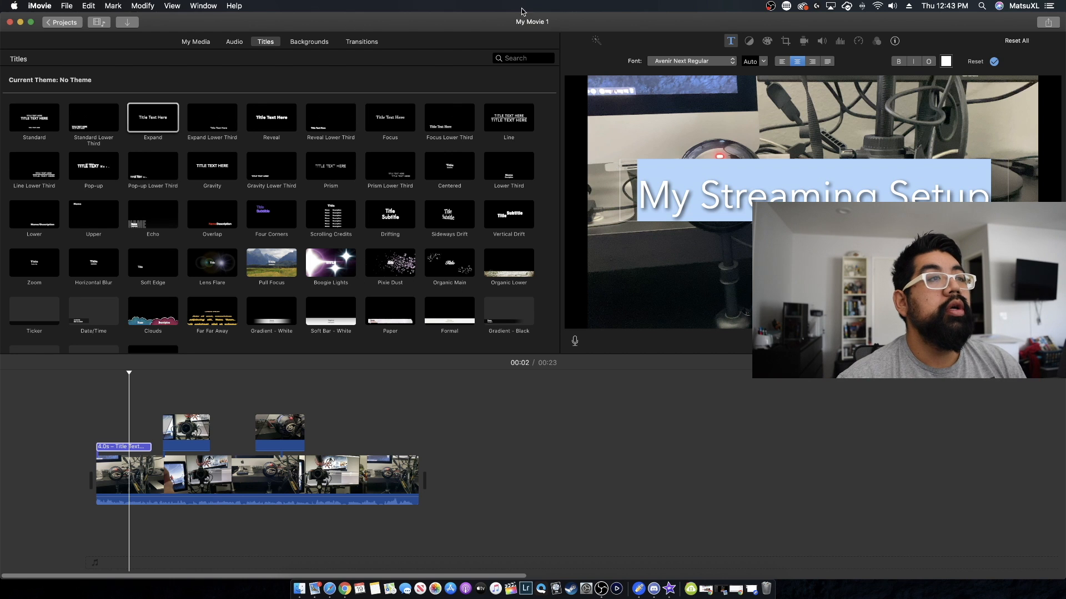
pyautogui.click(688, 63)
pyautogui.click(688, 62)
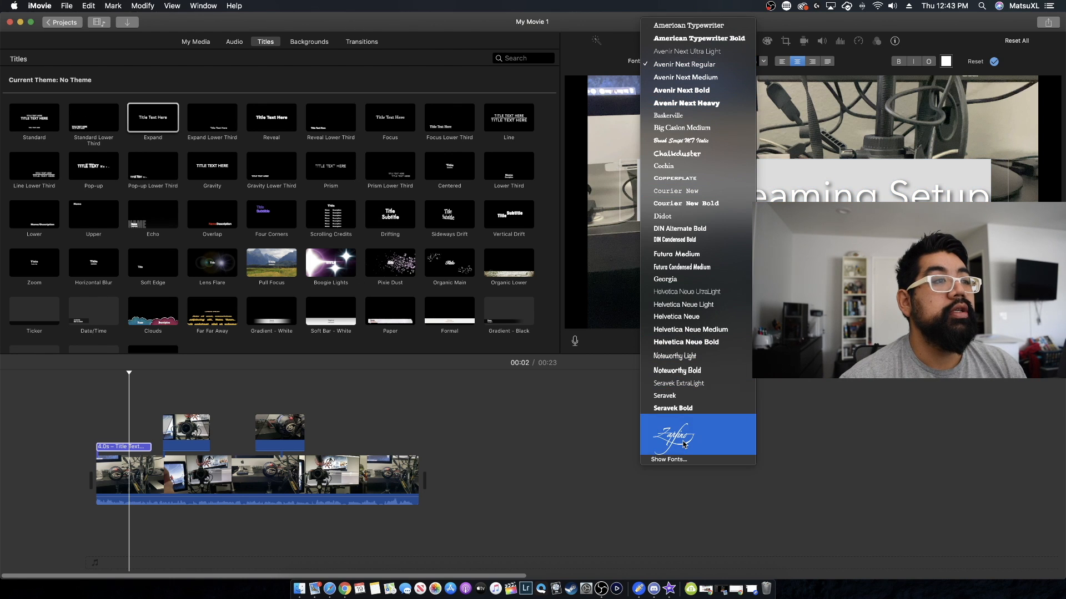
pyautogui.click(698, 357)
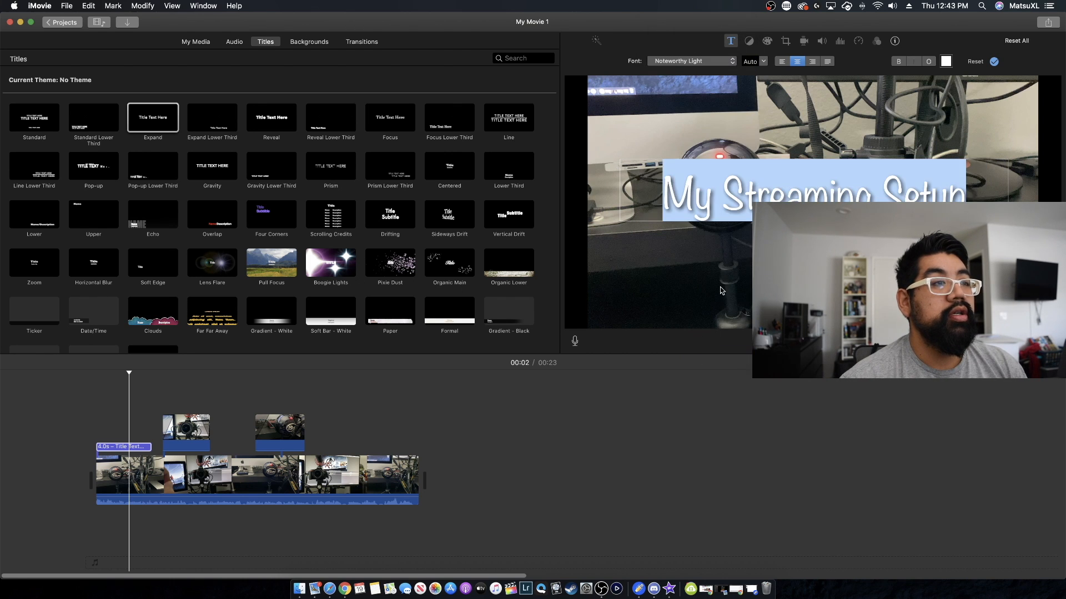
pyautogui.click(784, 63)
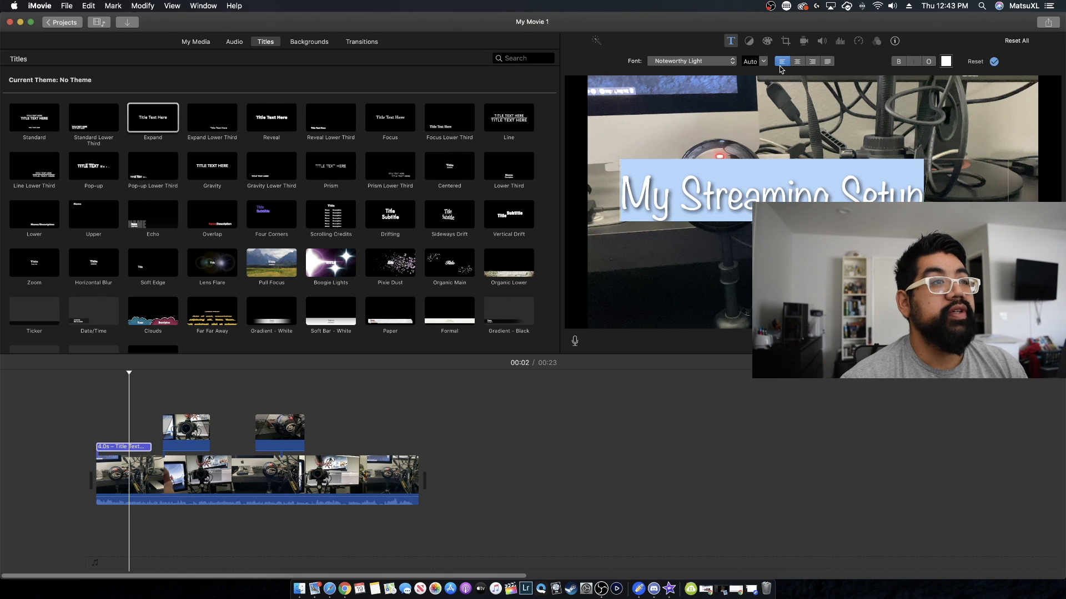
pyautogui.click(912, 64)
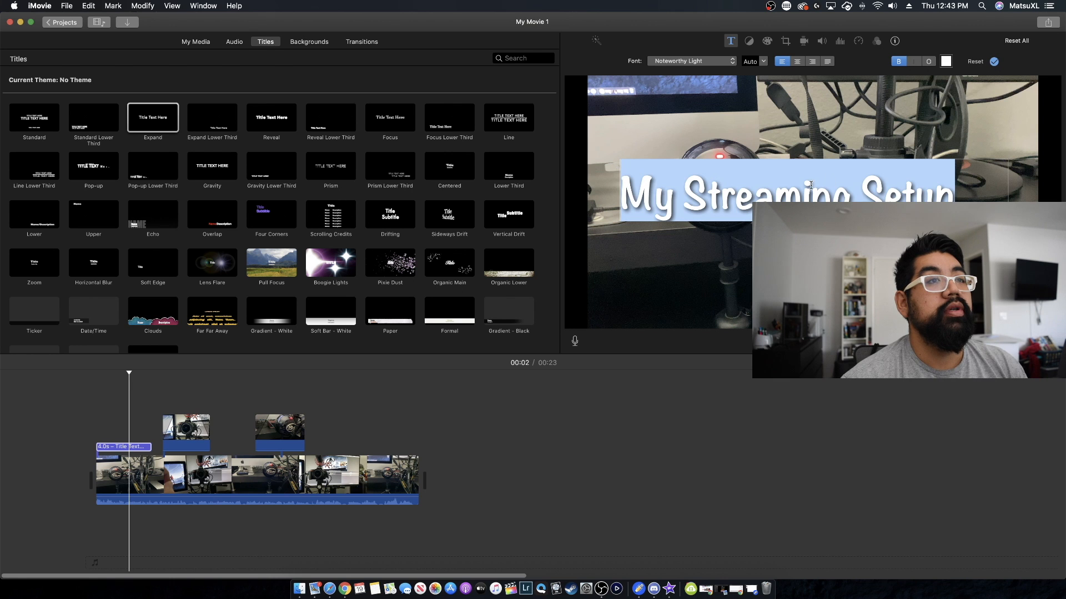
# Shorten the opening title to 3.0 seconds and play the movie from the beginning to check it.
pyautogui.press('Escape')
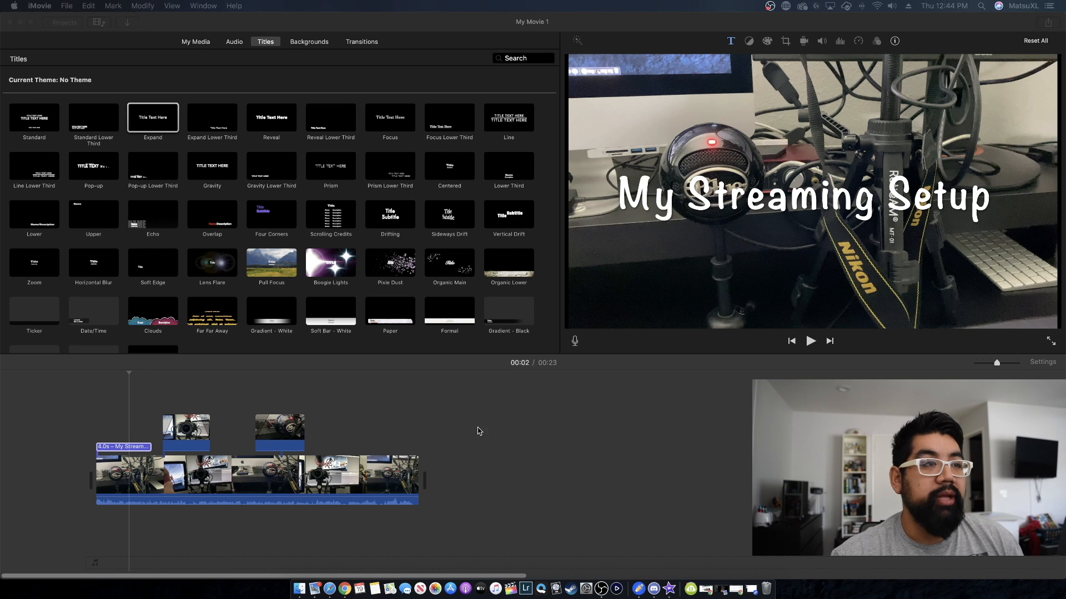
pyautogui.click(485, 499)
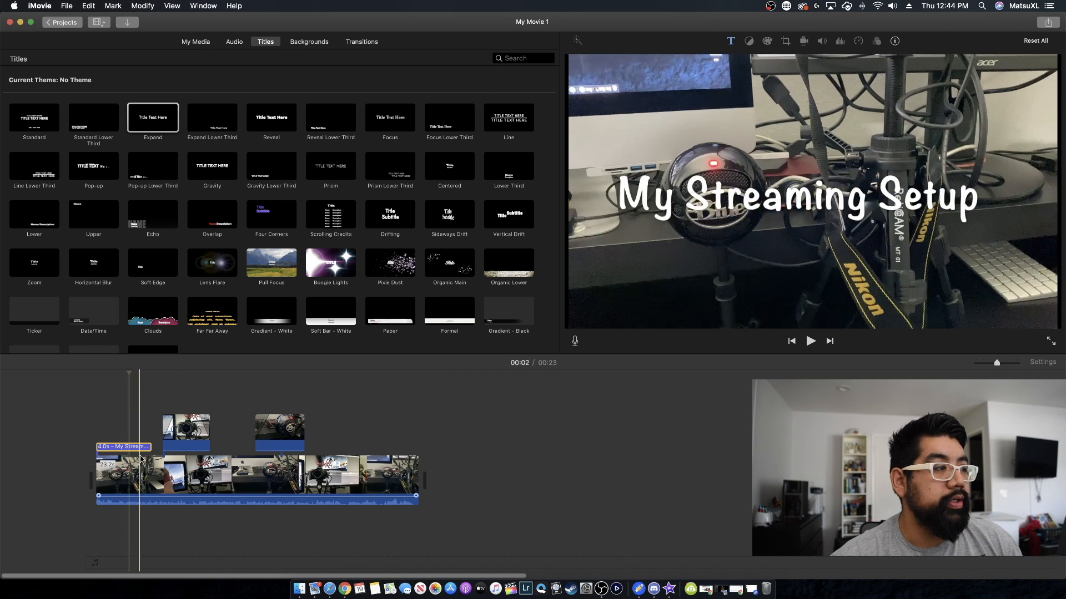
pyautogui.moveTo(150, 448); pyautogui.dragTo(132, 461)
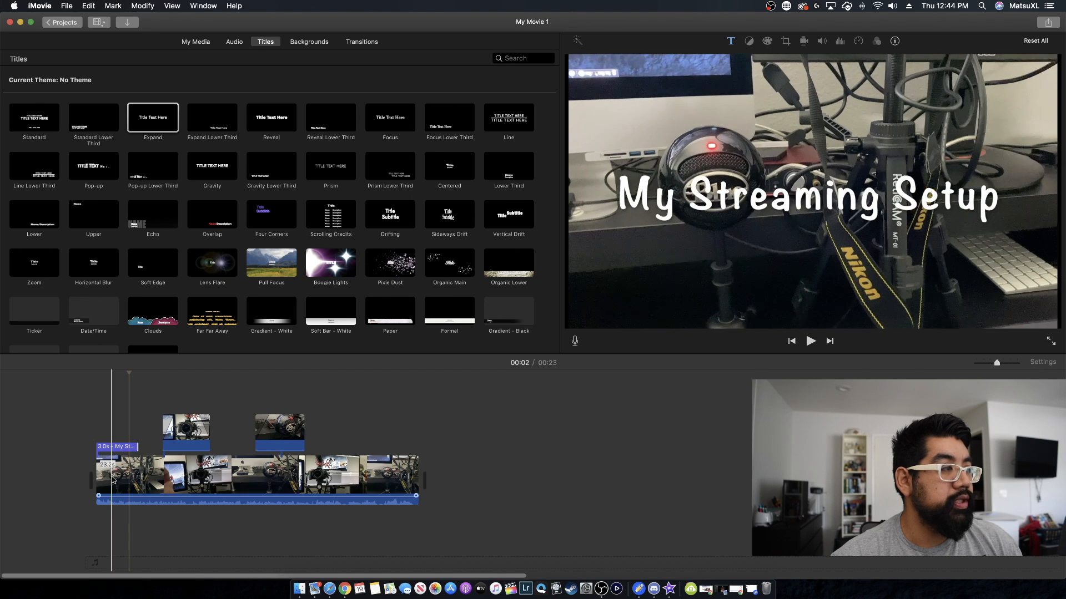
pyautogui.click(95, 519)
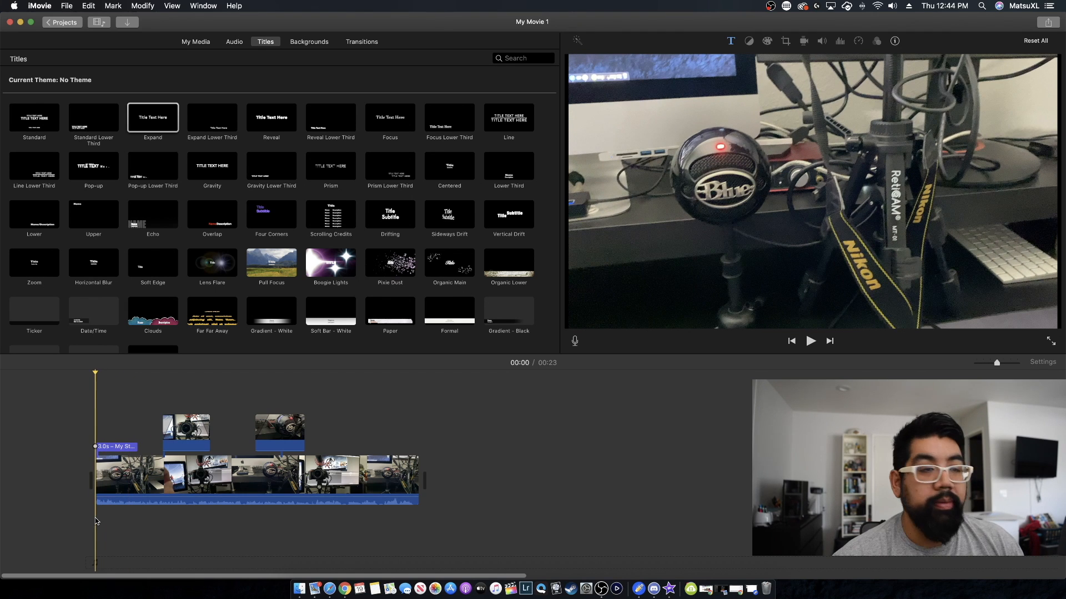
pyautogui.press('space')
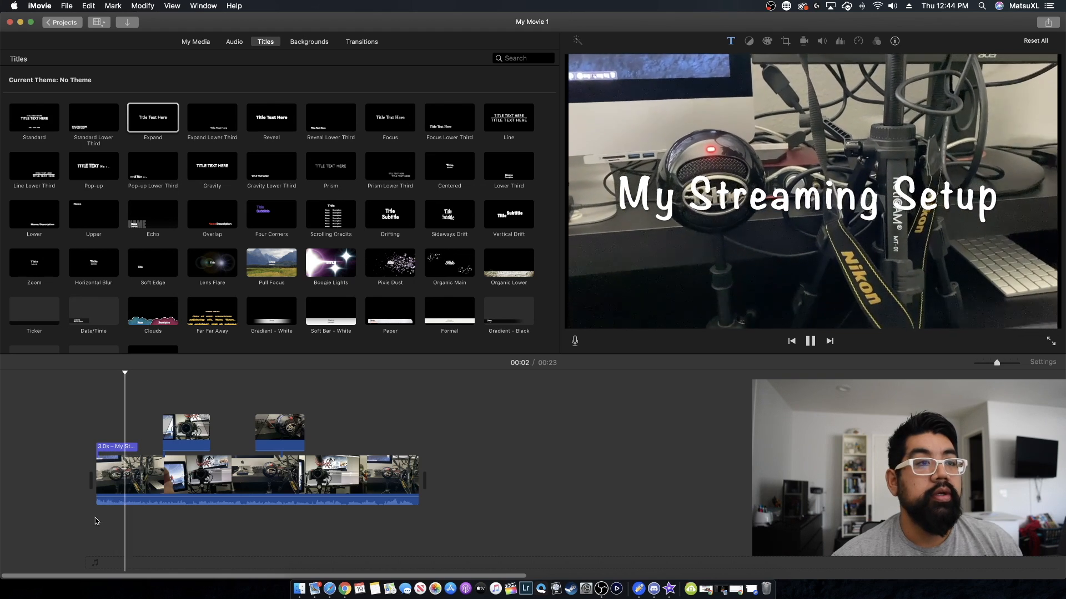
pyautogui.press('space')
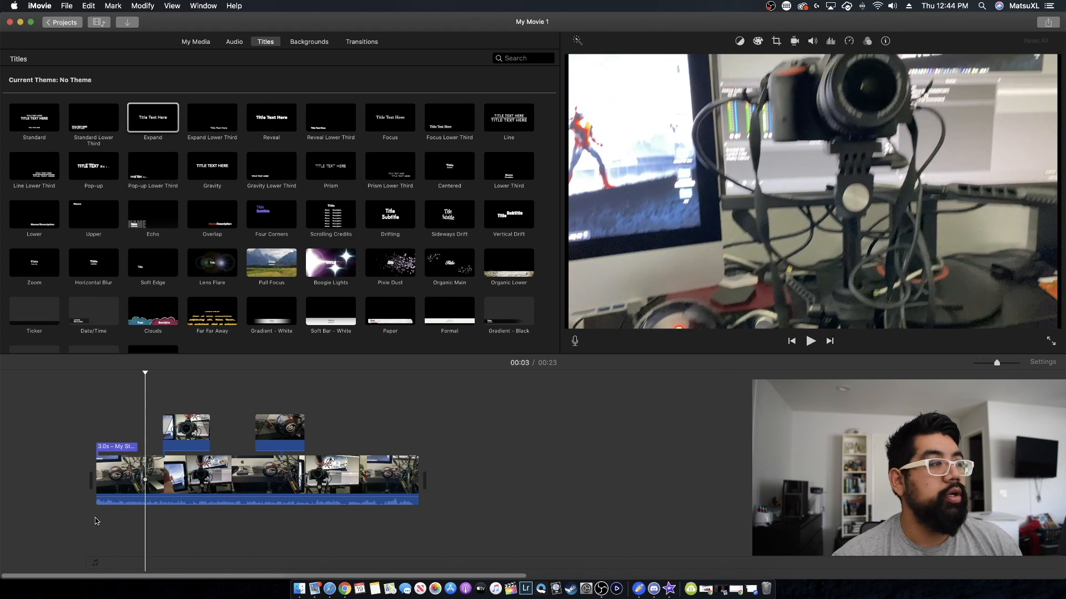
# Set the opening title's text size to 102 and center it.
pyautogui.click(123, 451)
pyautogui.doubleClick(673, 215)
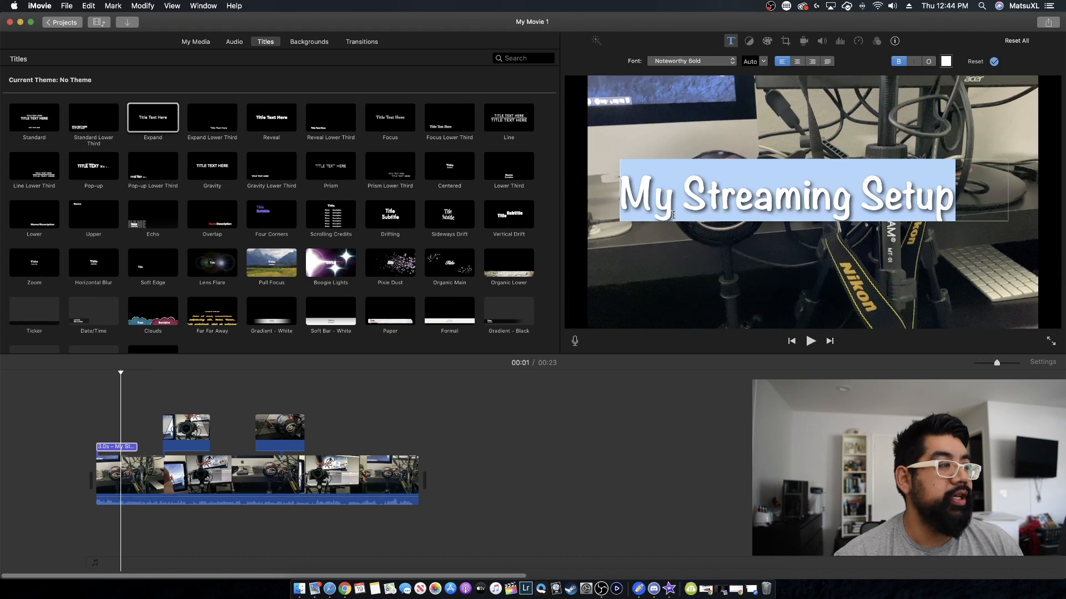
pyautogui.click(764, 61)
pyautogui.click(754, 86)
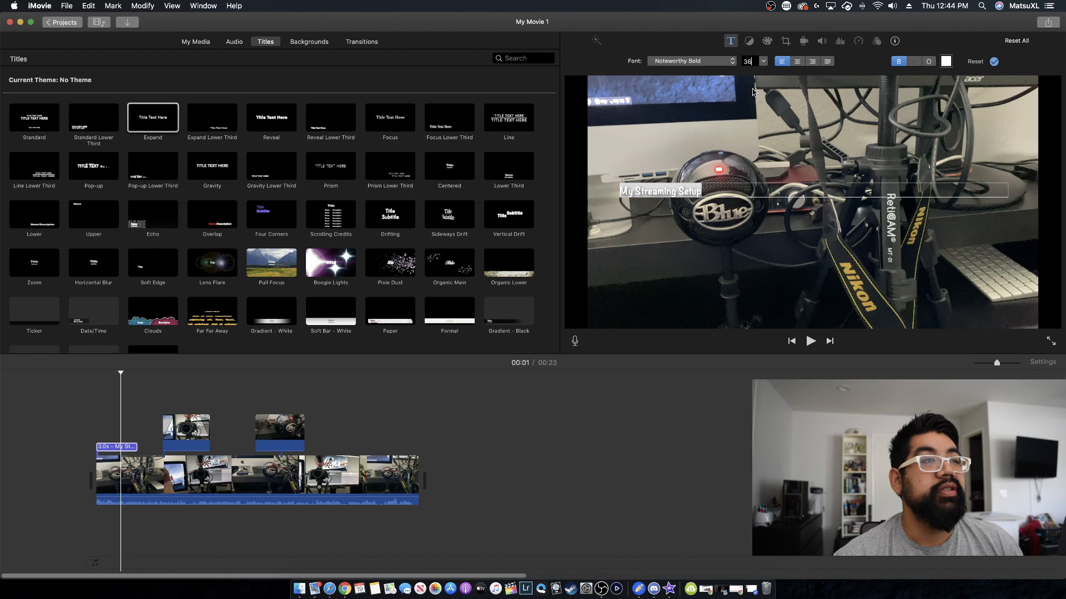
pyautogui.click(763, 62)
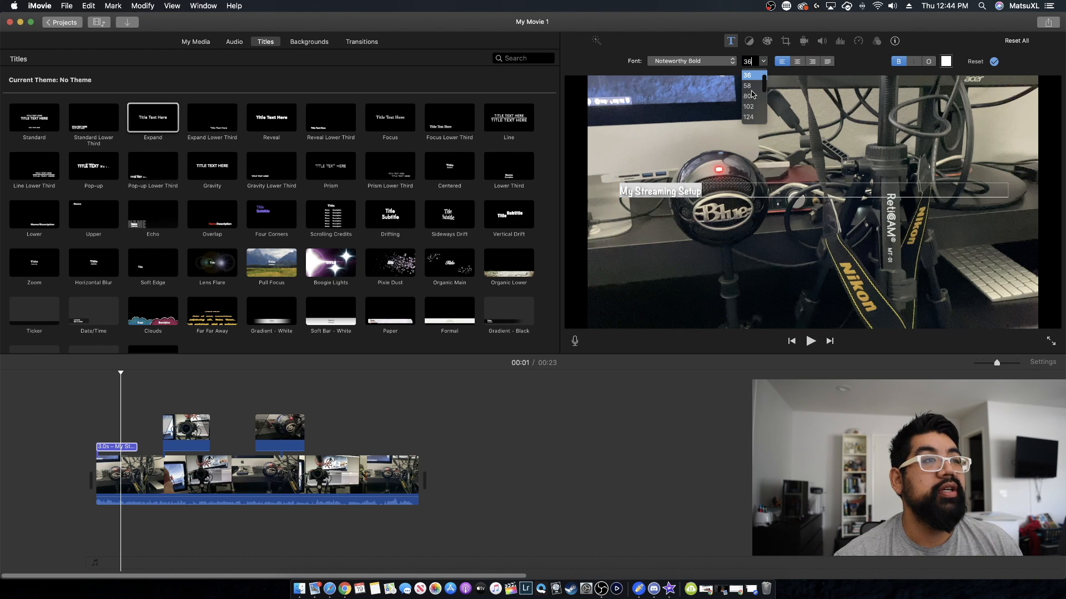
pyautogui.click(752, 86)
pyautogui.click(763, 61)
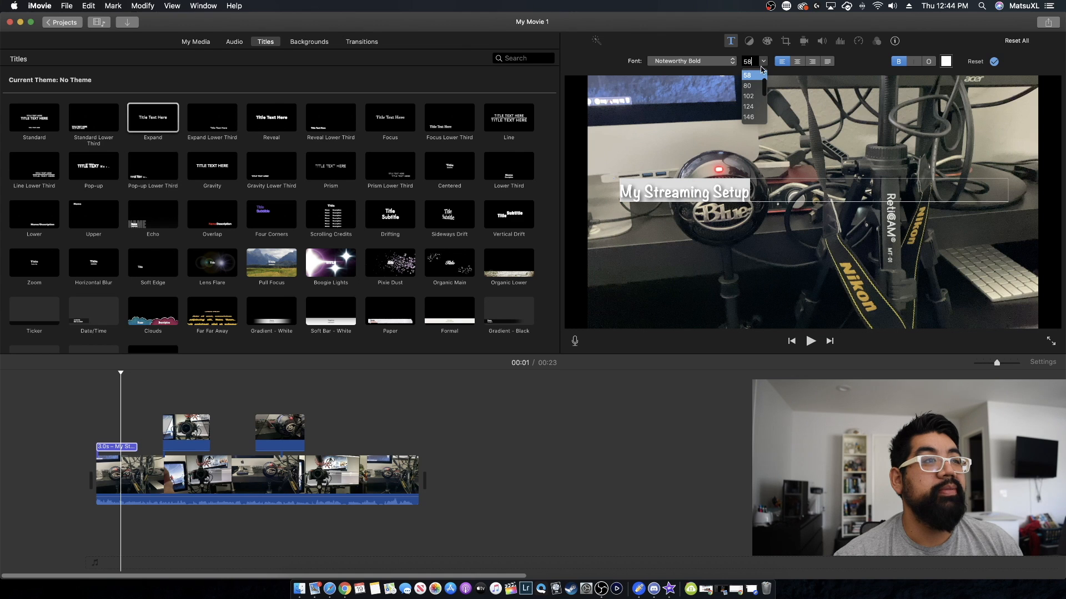
pyautogui.click(758, 96)
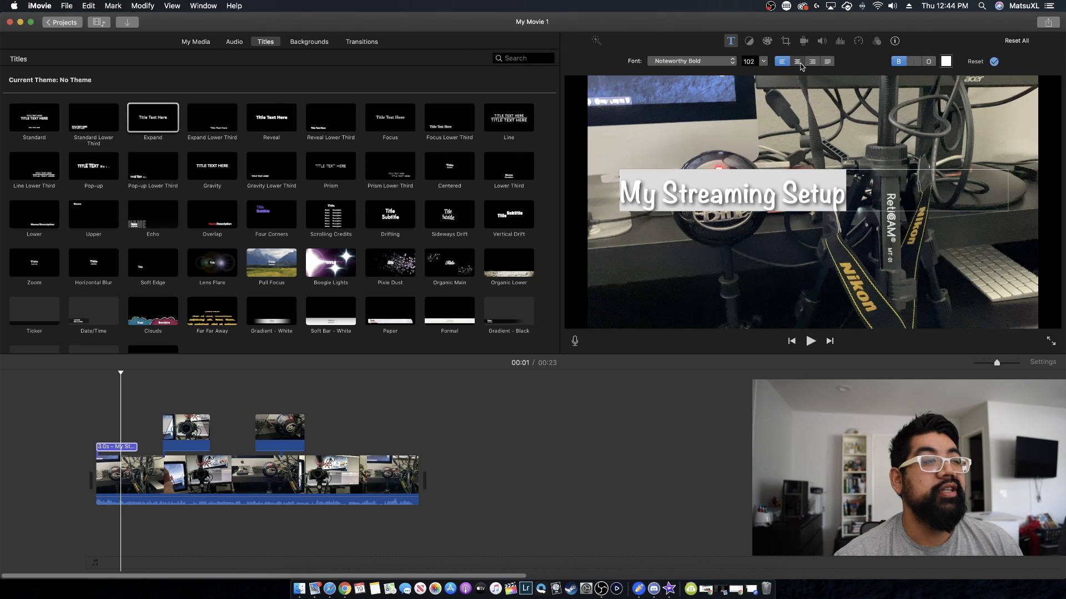
pyautogui.click(638, 447)
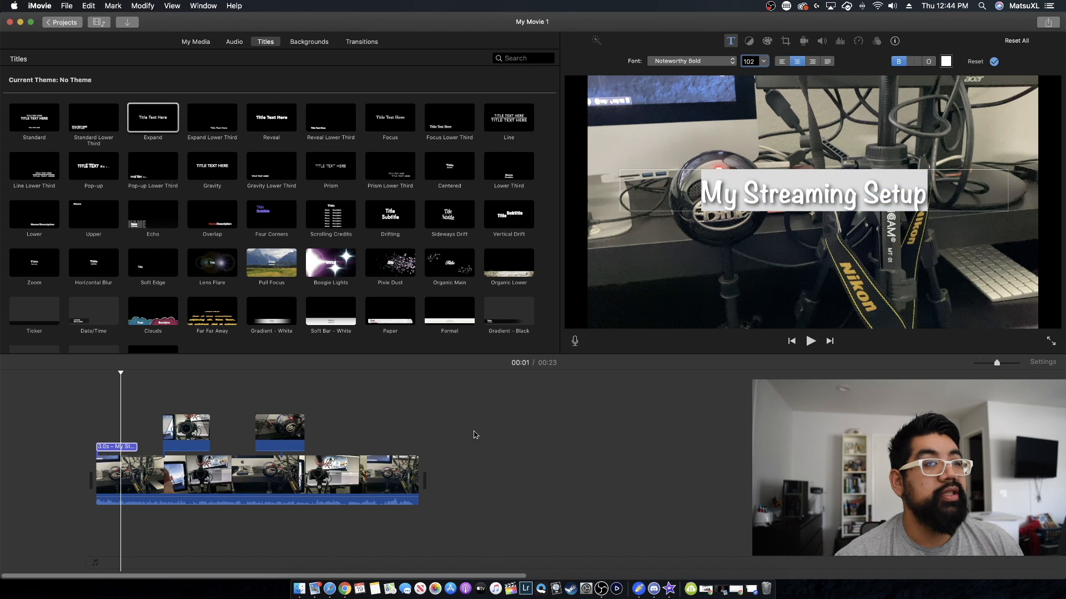
# Shift the first overlay clip about one second later, playing the movie from the beginning to check its timing.
pyautogui.click(95, 412)
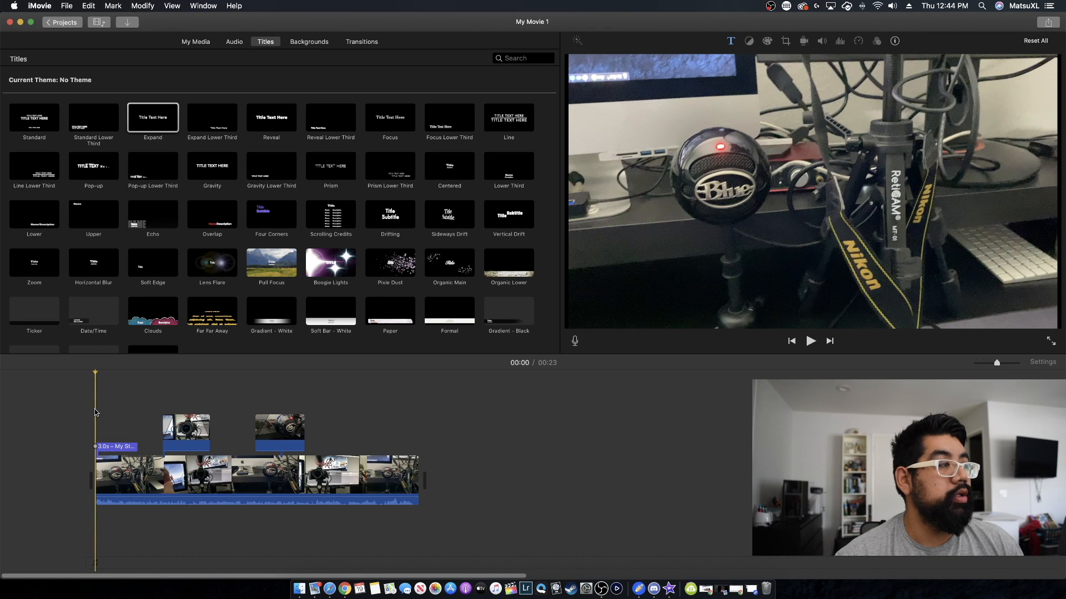
pyautogui.press('space')
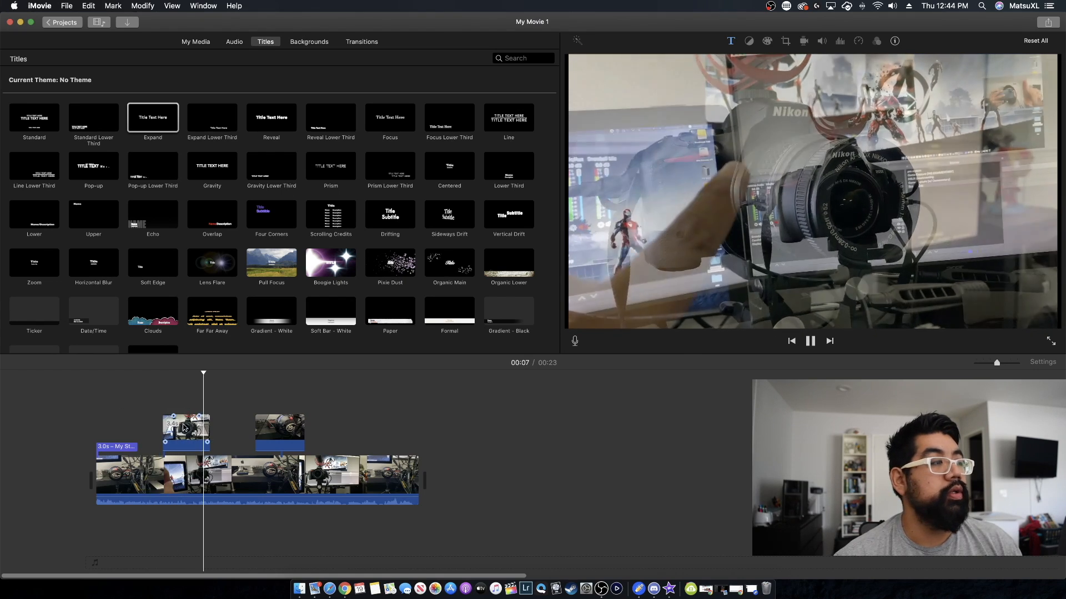
pyautogui.moveTo(185, 427); pyautogui.dragTo(198, 428)
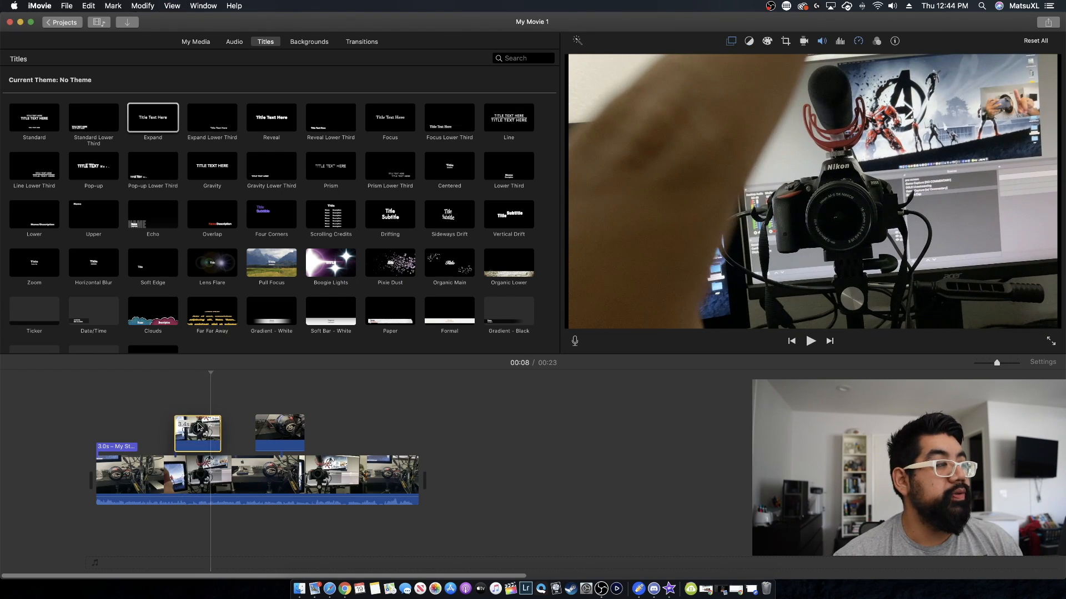
pyautogui.click(166, 417)
pyautogui.press('space')
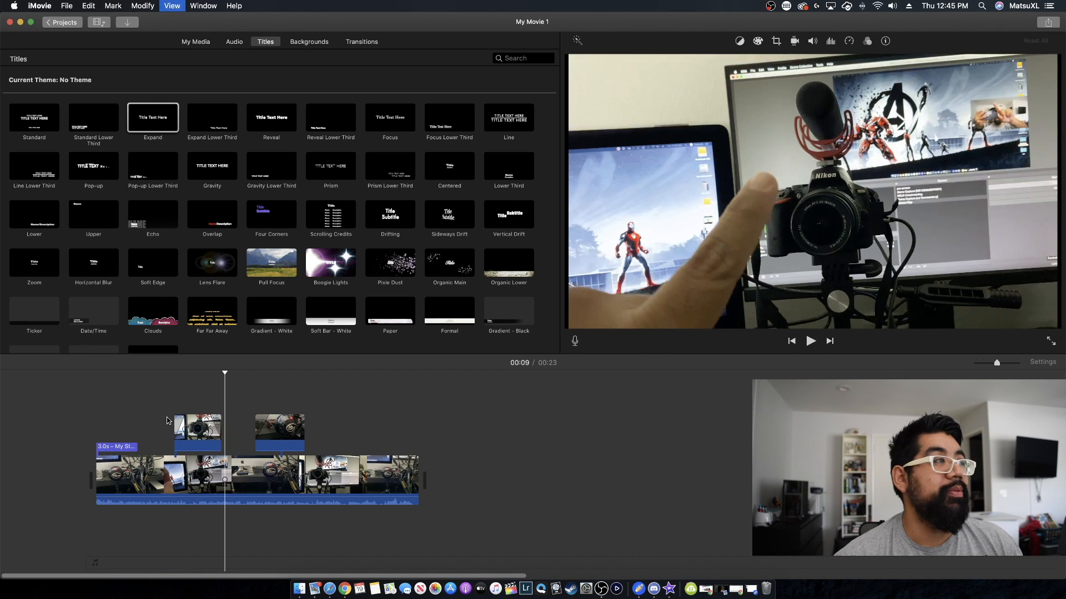
pyautogui.press('space')
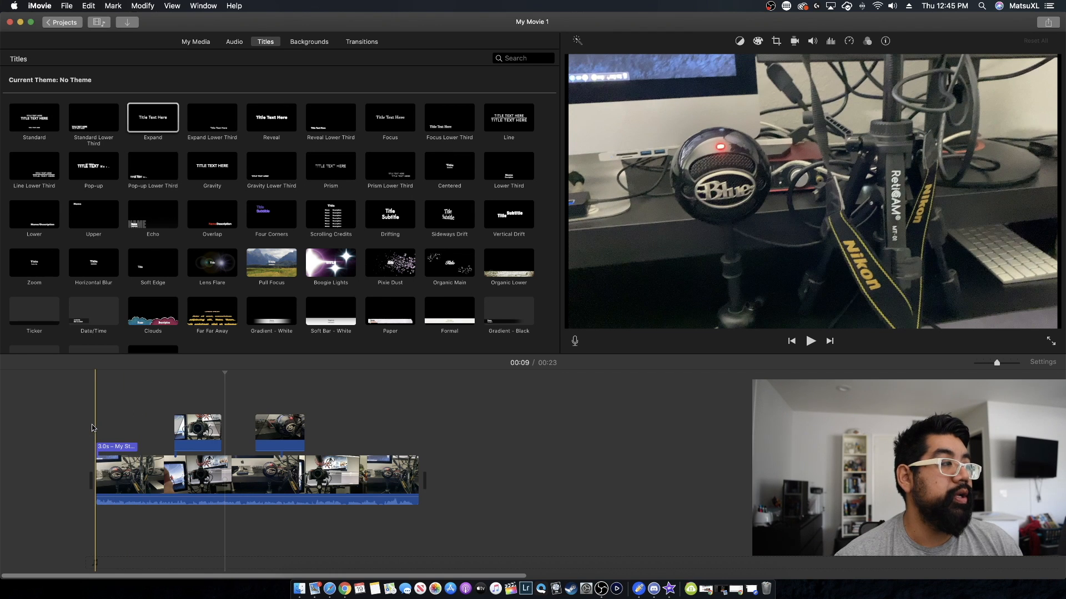
pyautogui.click(92, 425)
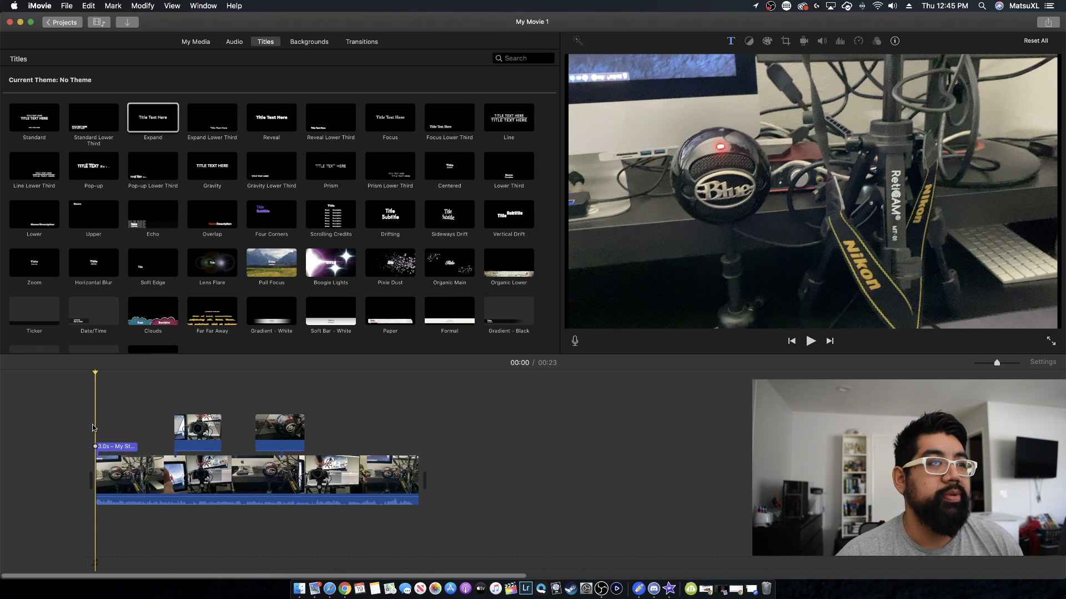
pyautogui.press('space')
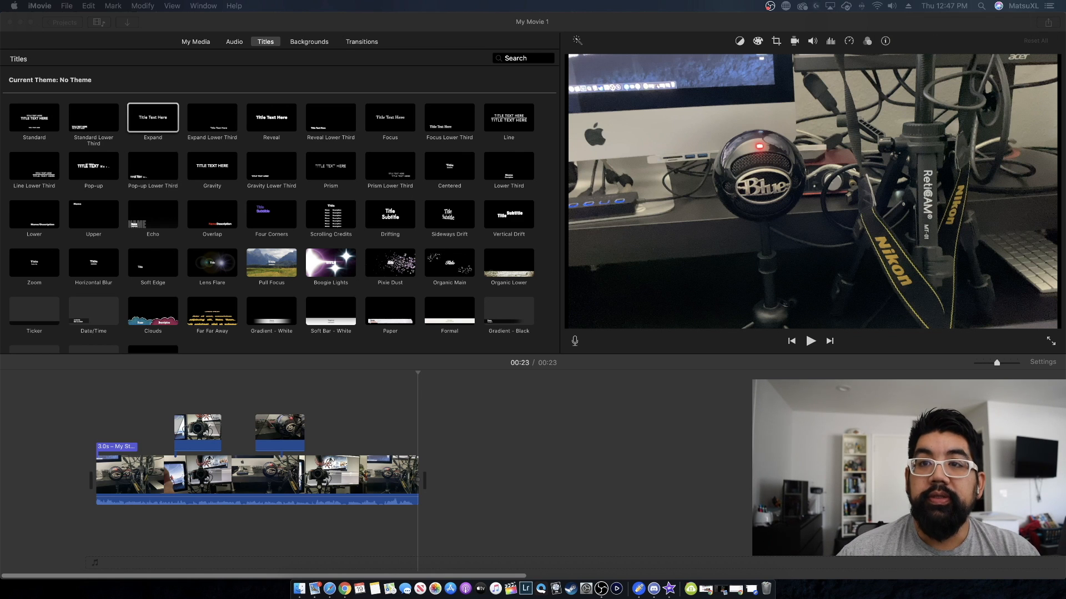
# Add the talking-to-camera clip to the timeline after the main clip and play it.
pyautogui.moveTo(641, 414); pyautogui.dragTo(461, 487)
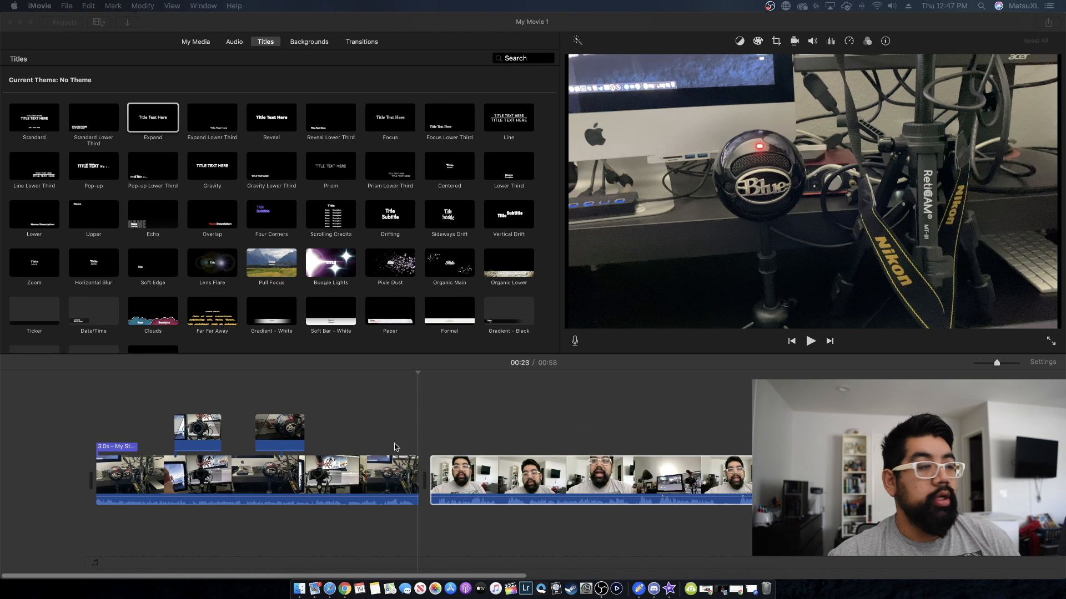
pyautogui.click(431, 459)
pyautogui.press('space')
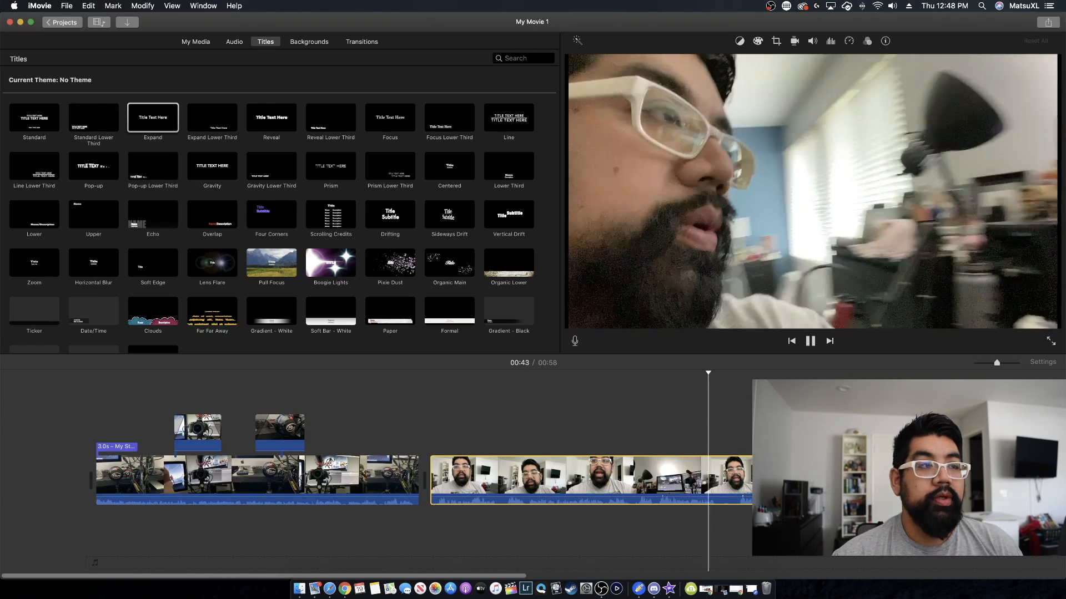
pyautogui.press('space')
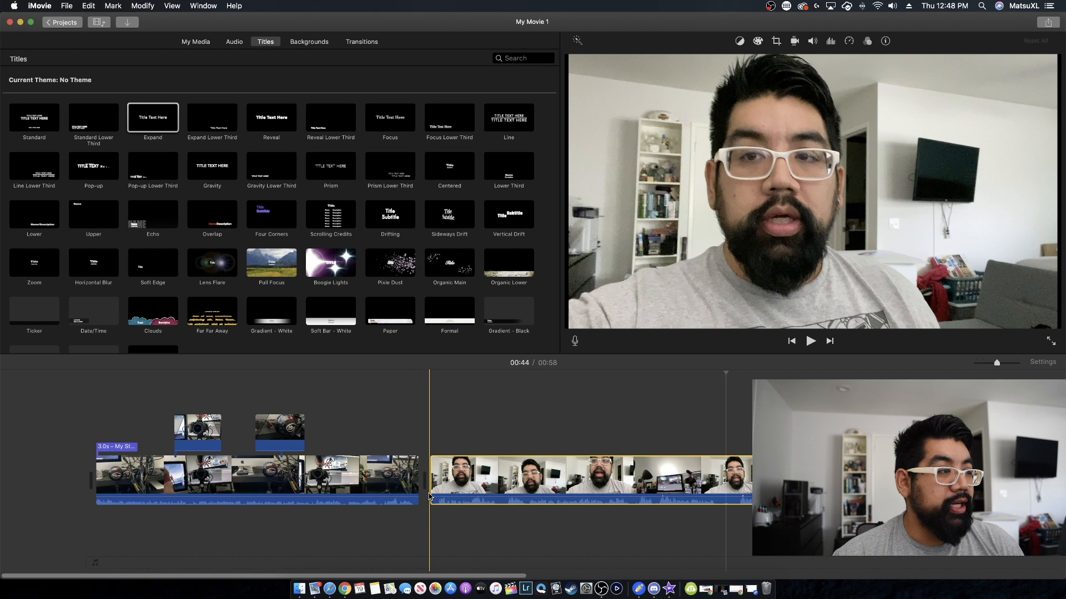
# Trim the beginning of the talking-to-camera clip, leaving about 13.5 seconds, and play the cut between the two main clips.
pyautogui.moveTo(432, 490); pyautogui.dragTo(720, 519)
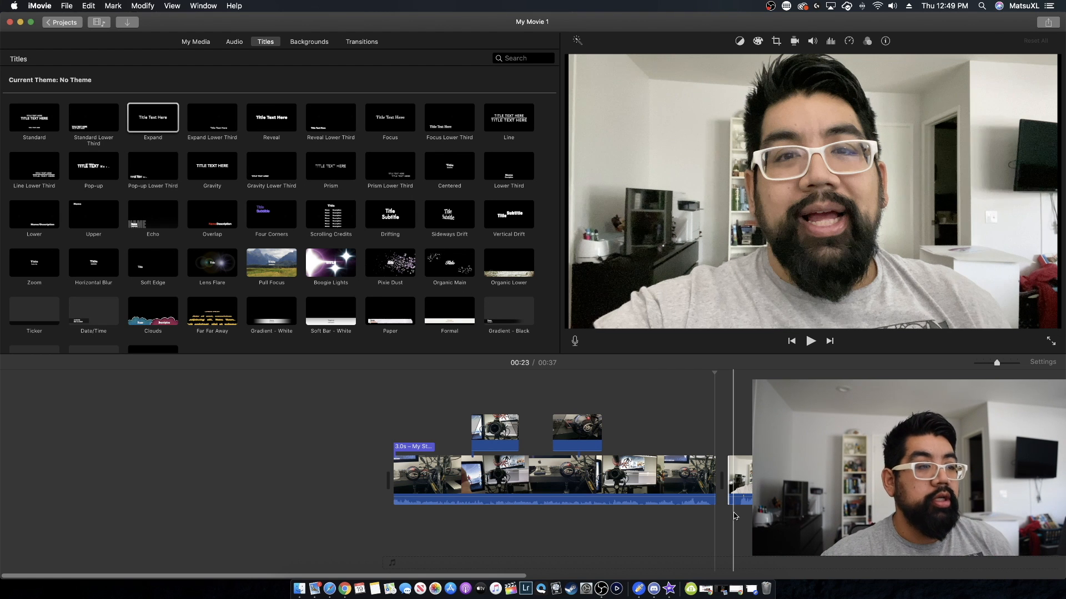
pyautogui.moveTo(729, 484)
pyautogui.mouseDown()
pyautogui.moveTo(743, 485)
pyautogui.moveTo(737, 472)
pyautogui.mouseUp()
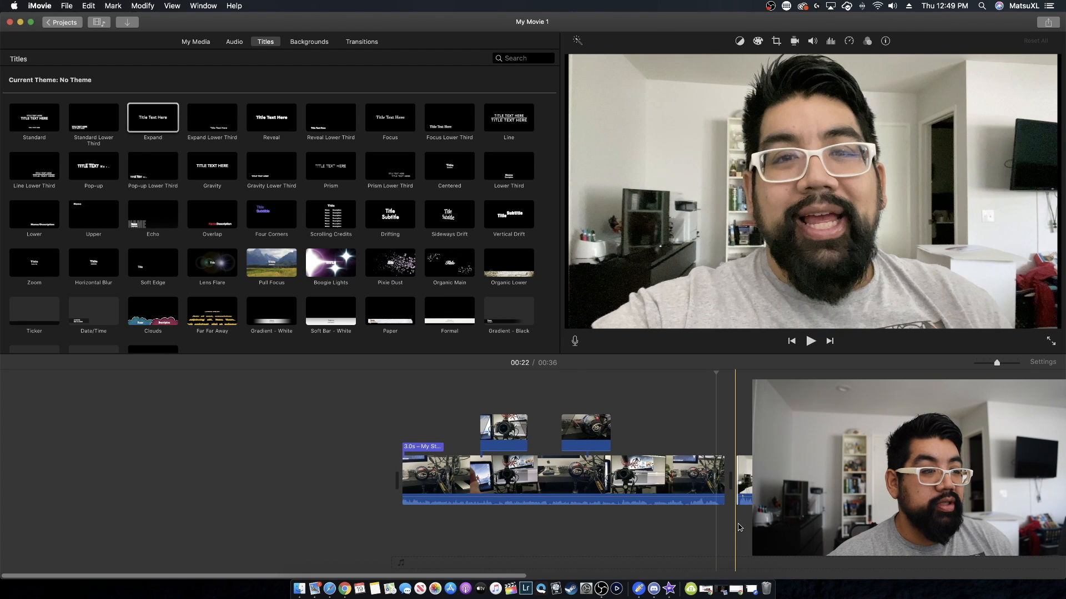
pyautogui.press('space')
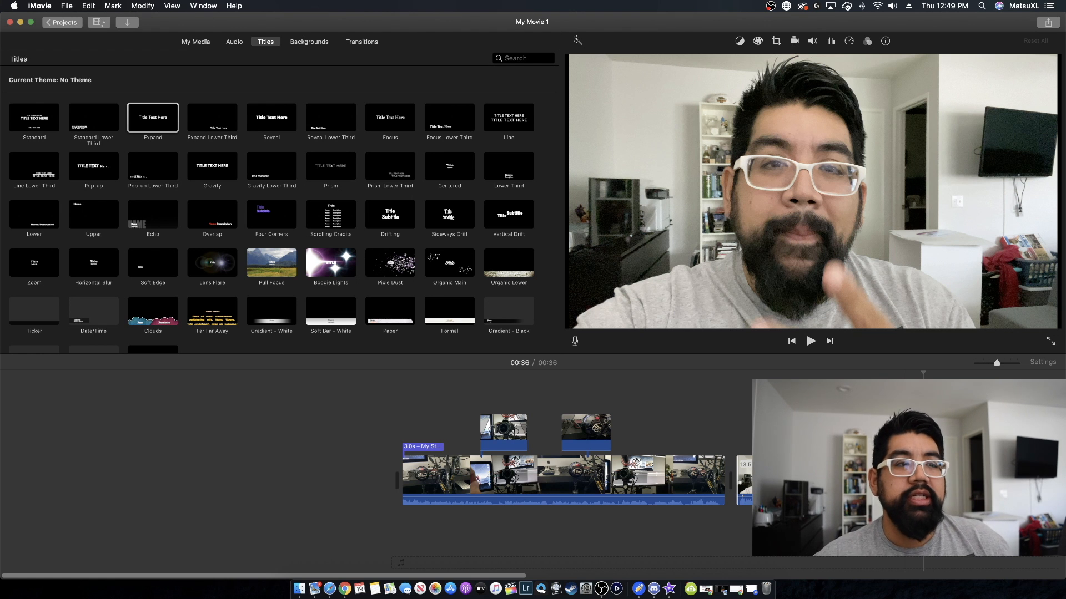
pyautogui.press('space')
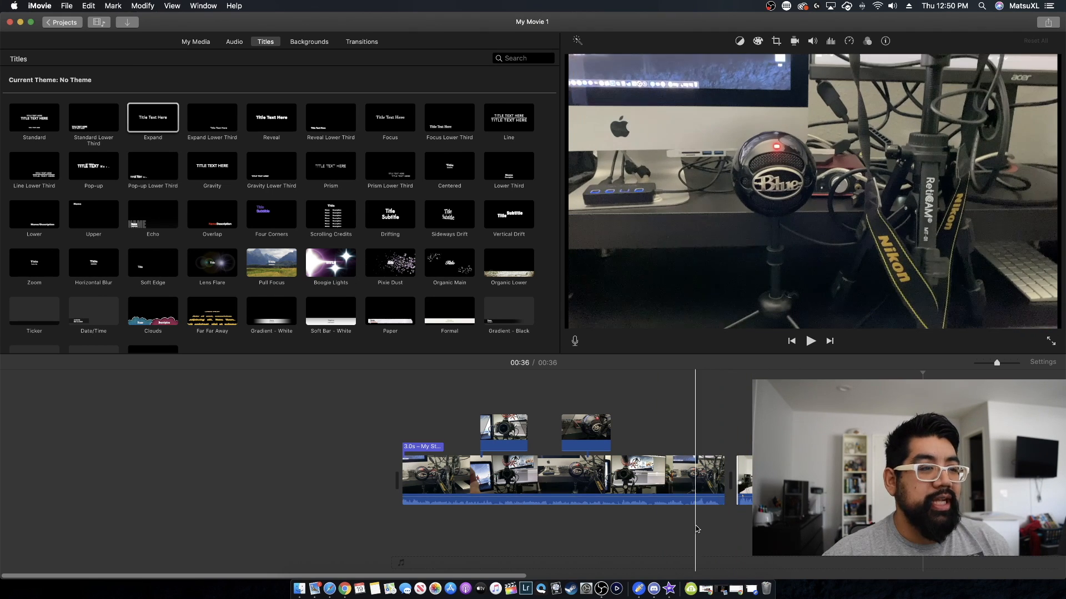
pyautogui.press('space')
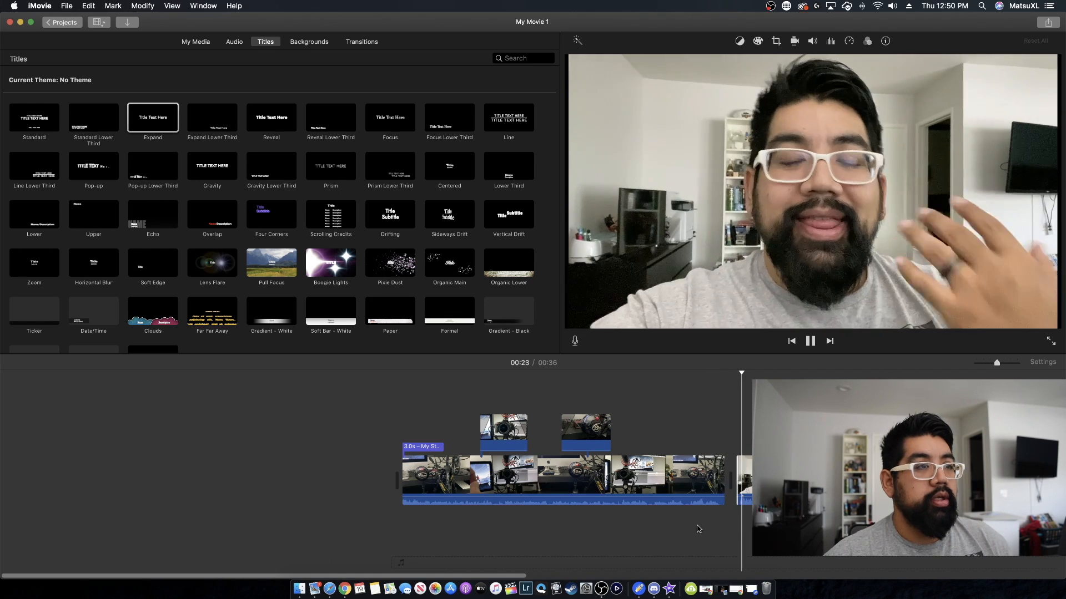
pyautogui.press('space')
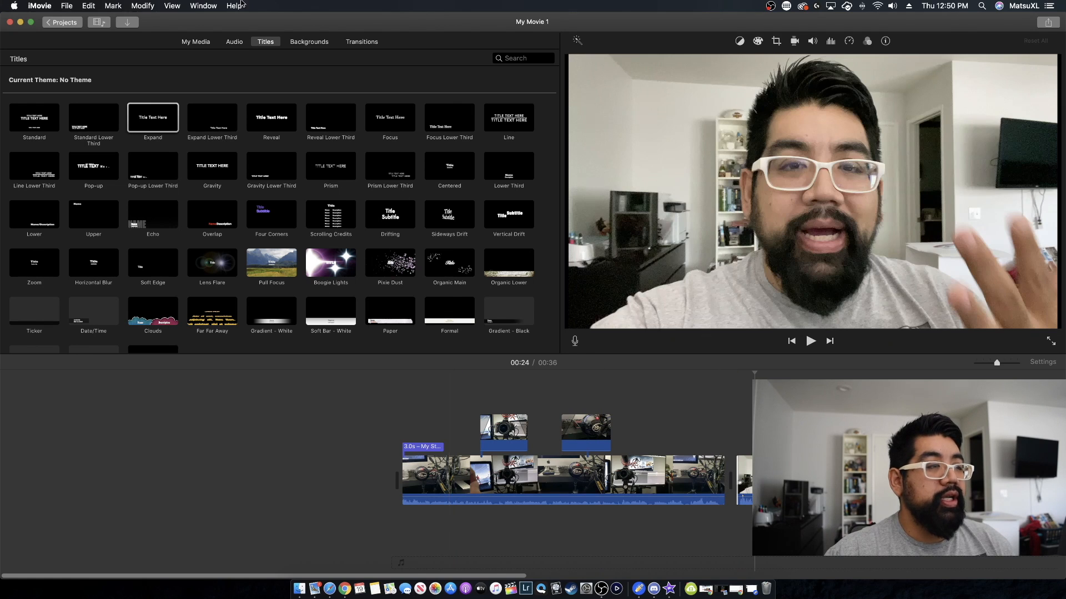
# Preview the available transitions and add a Cross Dissolve between the main clip and the talking-to-camera clip.
pyautogui.click(261, 42)
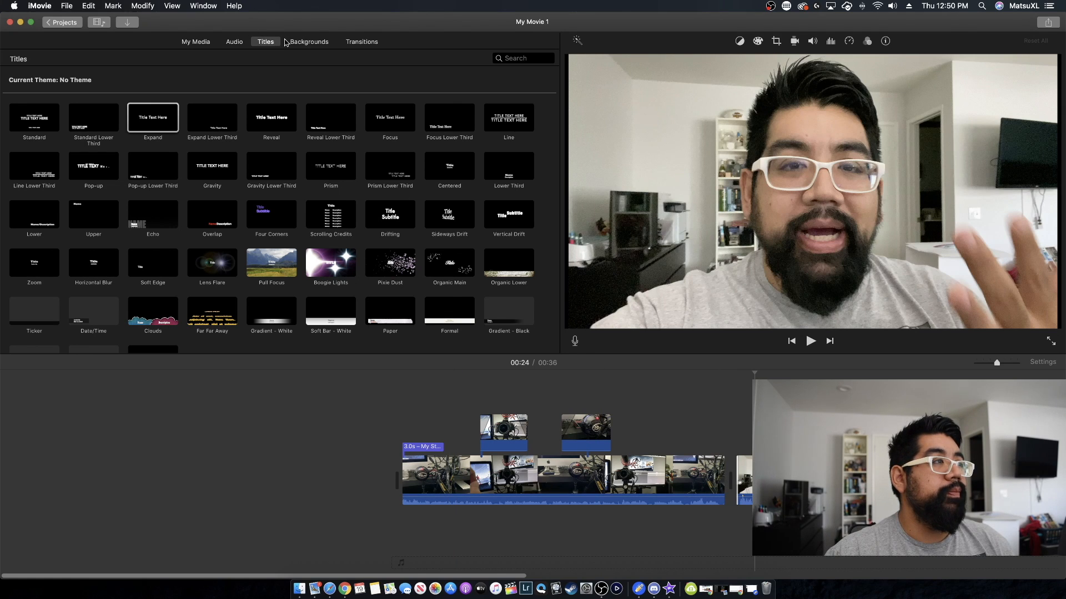
pyautogui.click(369, 43)
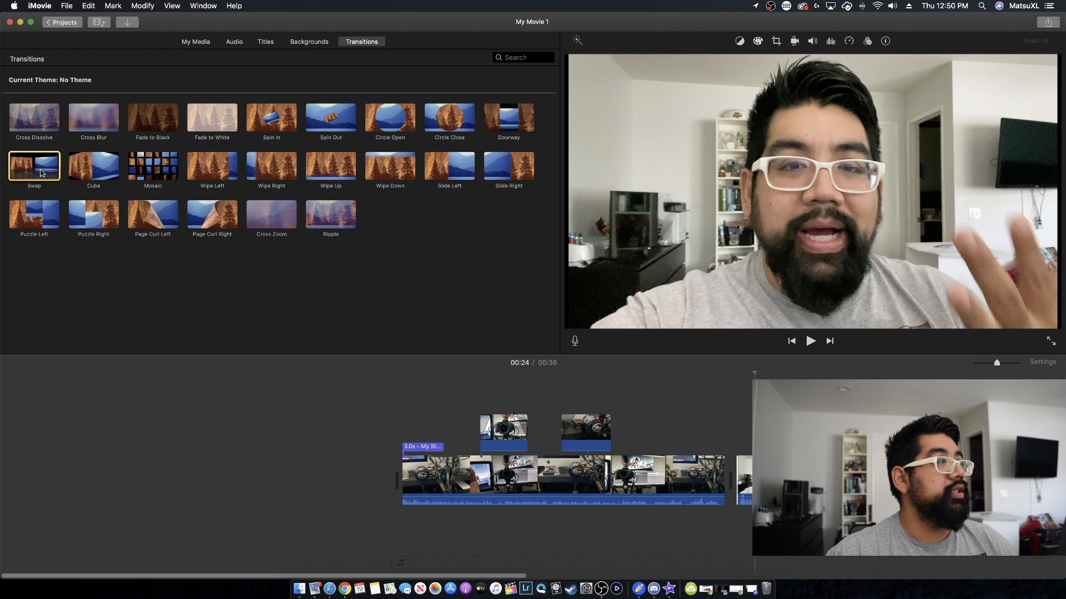
pyautogui.click(59, 173)
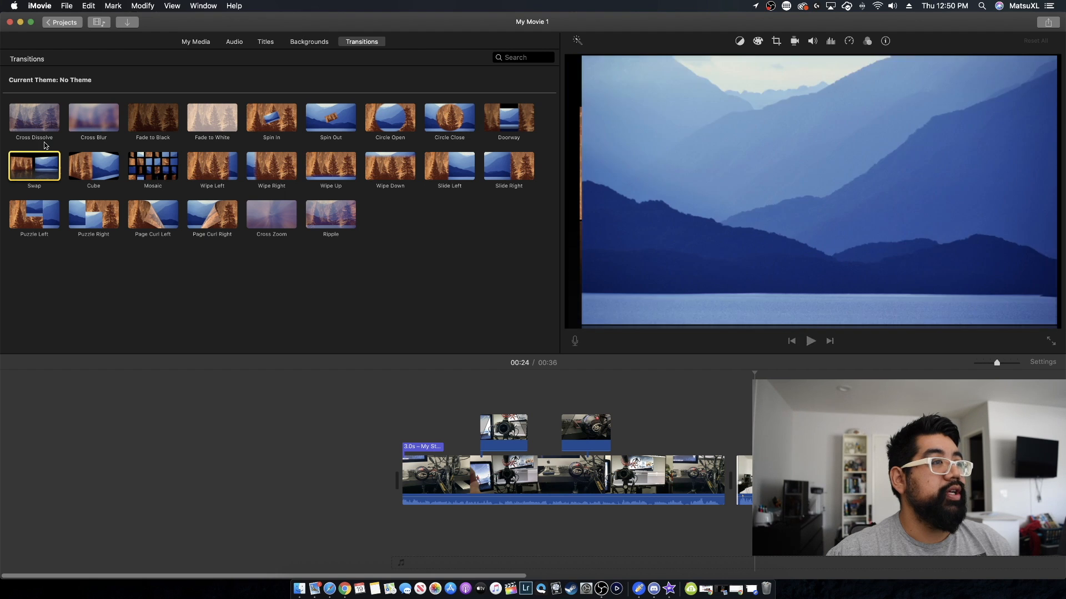
pyautogui.click(34, 118)
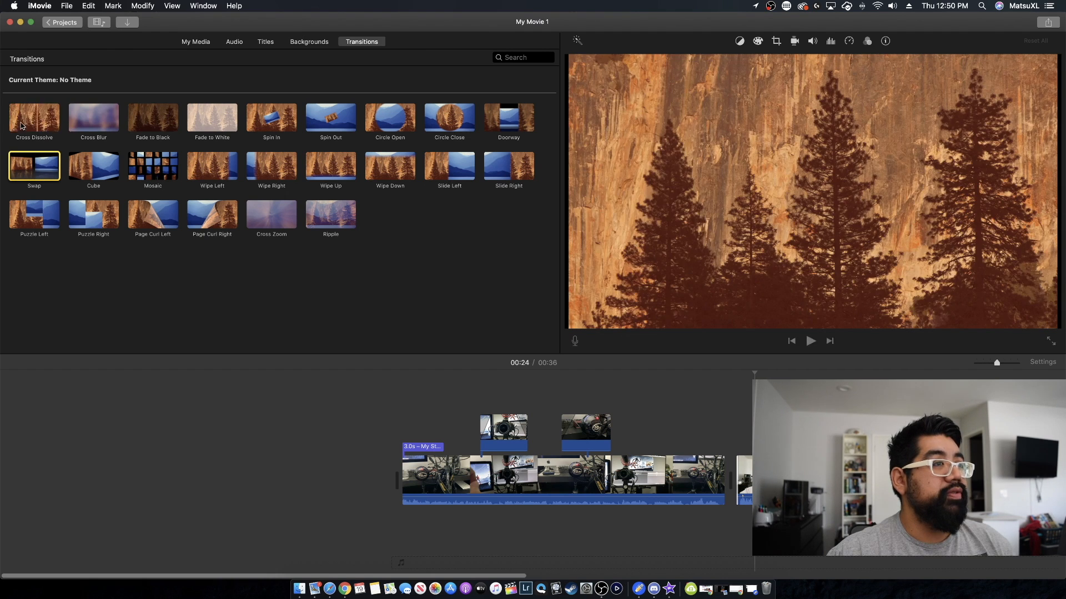
pyautogui.moveTo(34, 118); pyautogui.dragTo(718, 485)
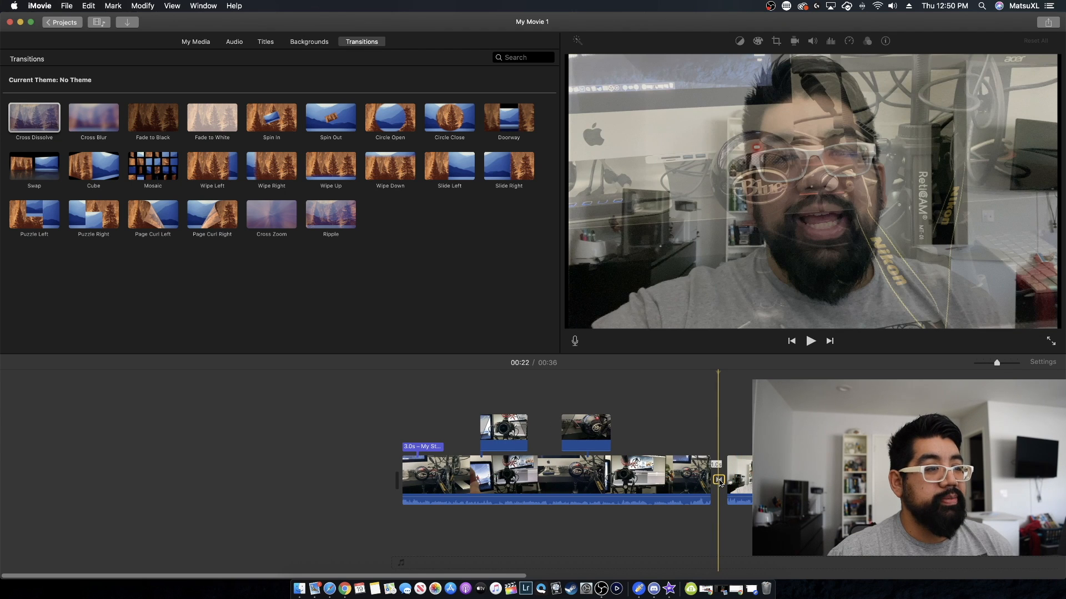
# Try to set the duration of the Cross Dissolve between the two main clips to 1.5 seconds.
pyautogui.doubleClick(718, 481)
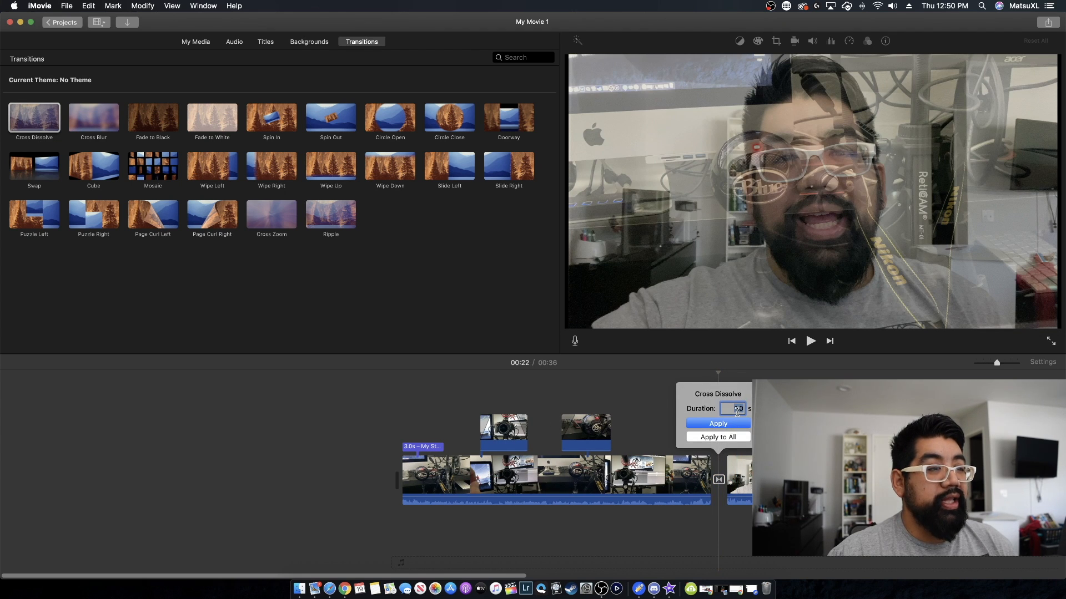
pyautogui.write('1')
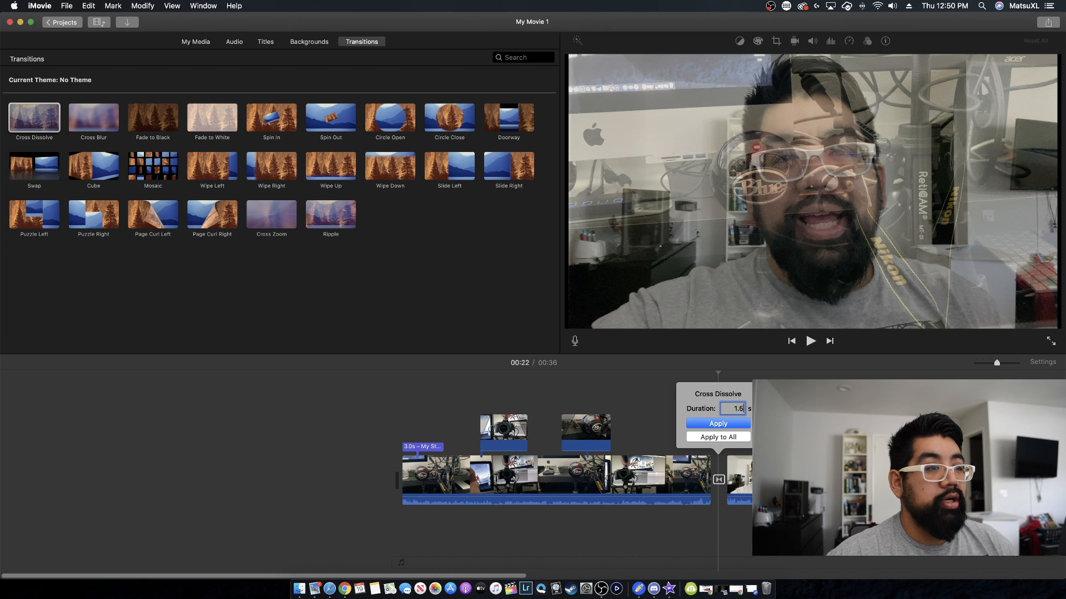
pyautogui.click(729, 423)
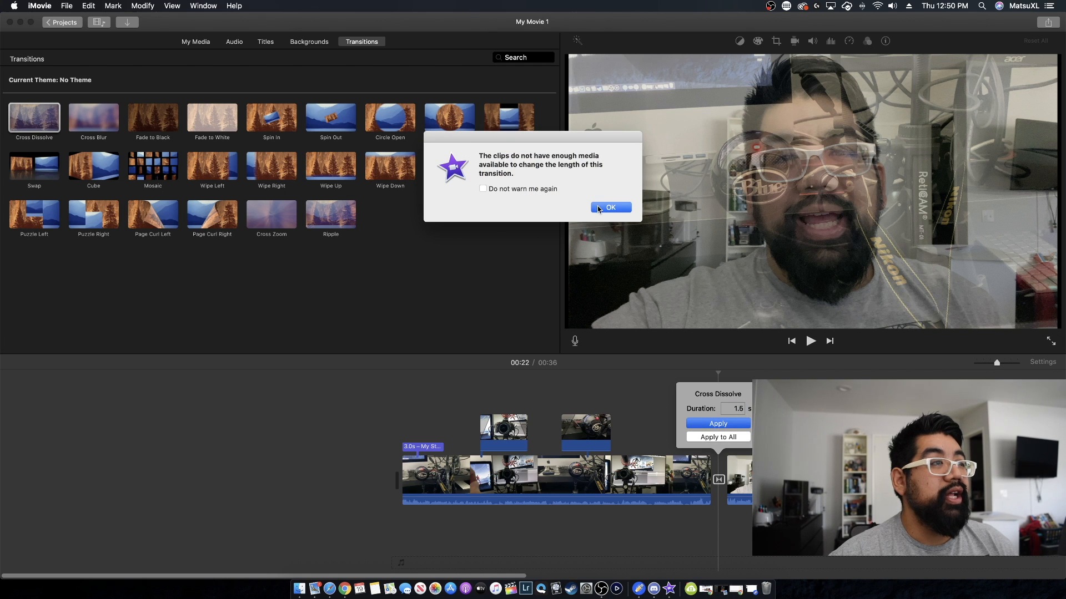
pyautogui.click(600, 208)
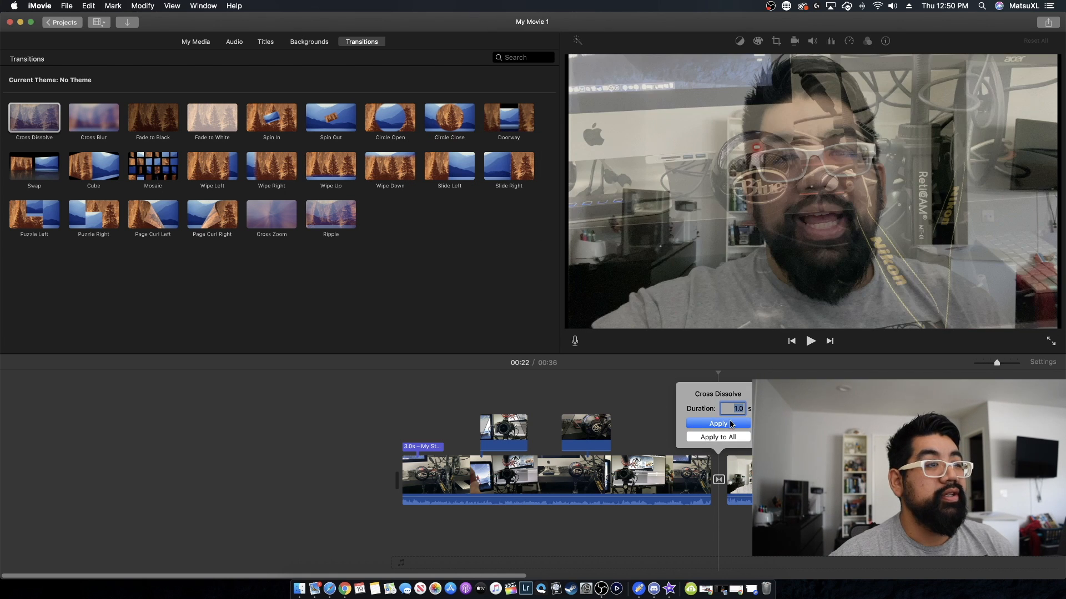
pyautogui.click(730, 424)
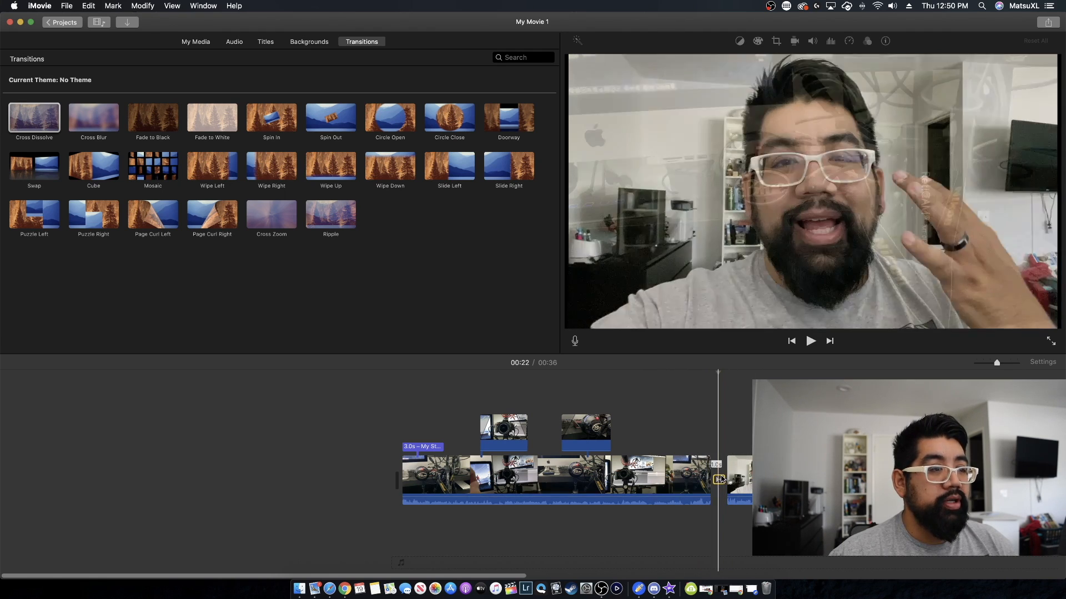
pyautogui.doubleClick(721, 482)
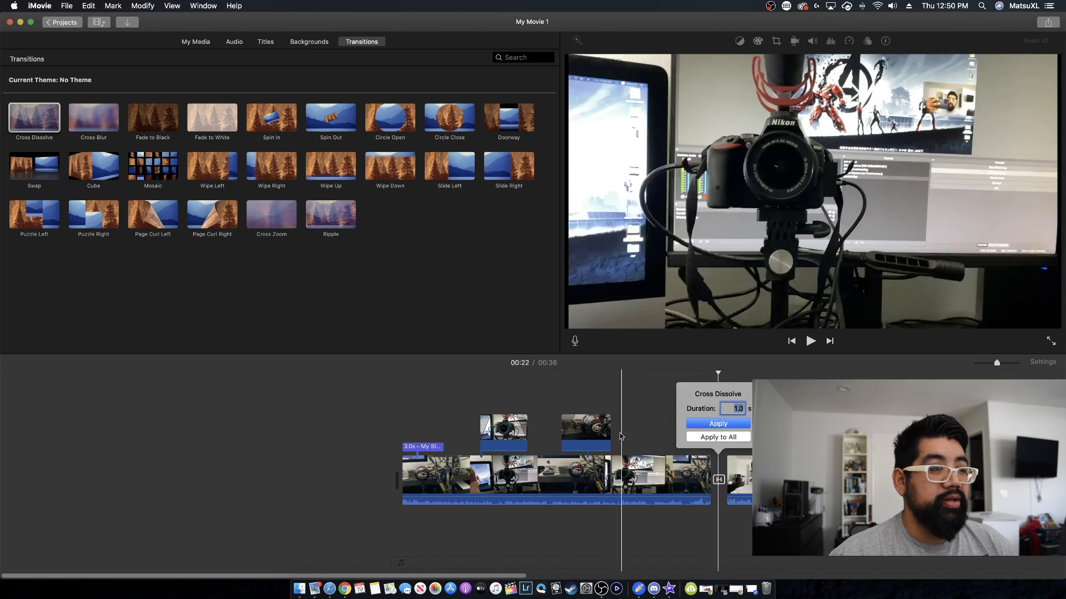
pyautogui.click(635, 402)
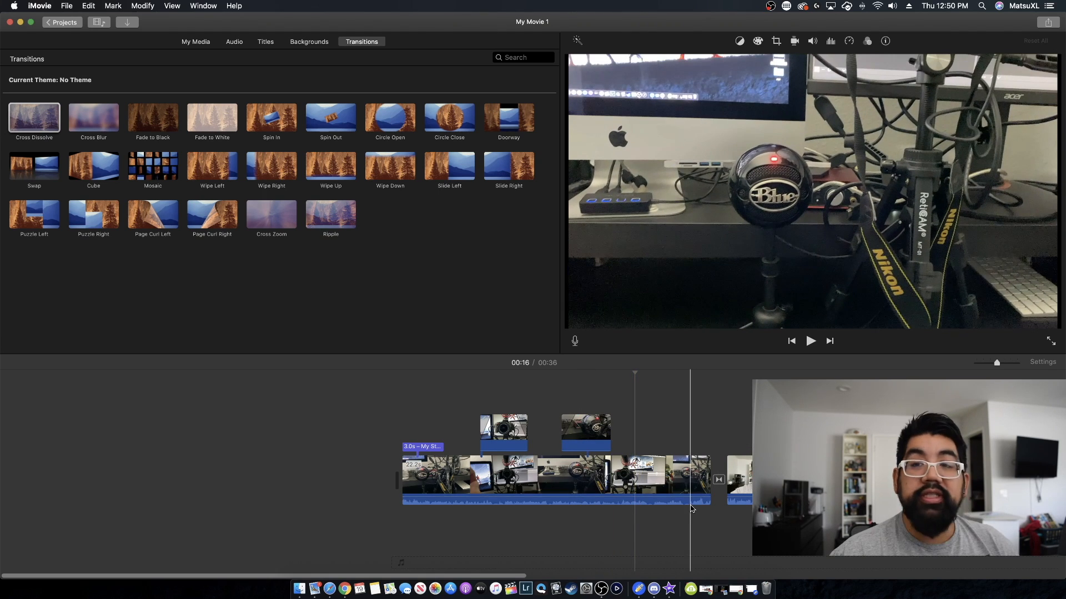
# Play the movie twice from just before the Cross Dissolve to check the change between the two main clips.
pyautogui.press('space')
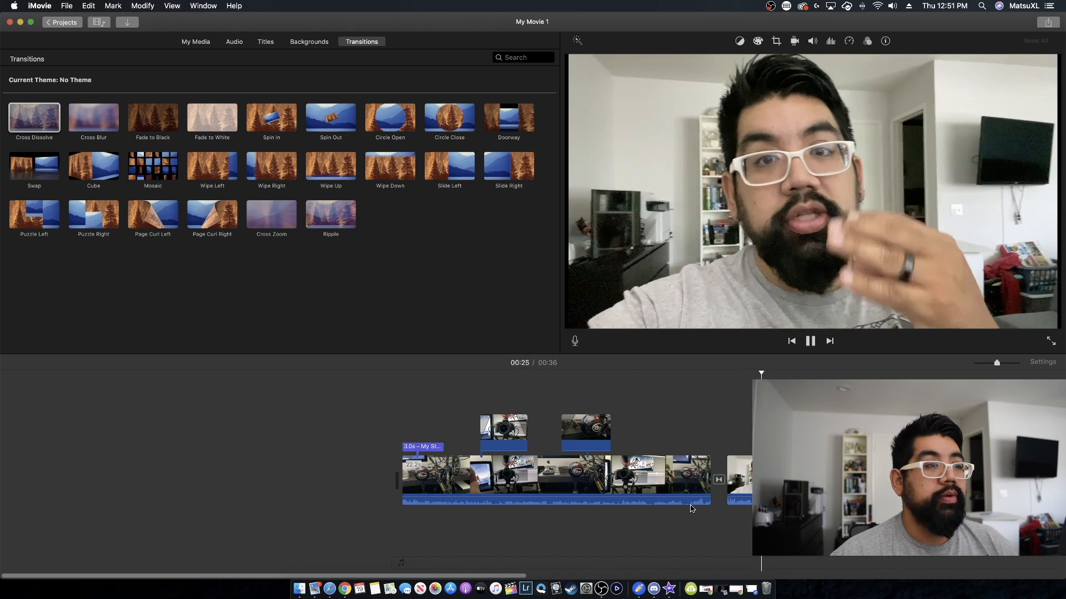
pyautogui.click(696, 514)
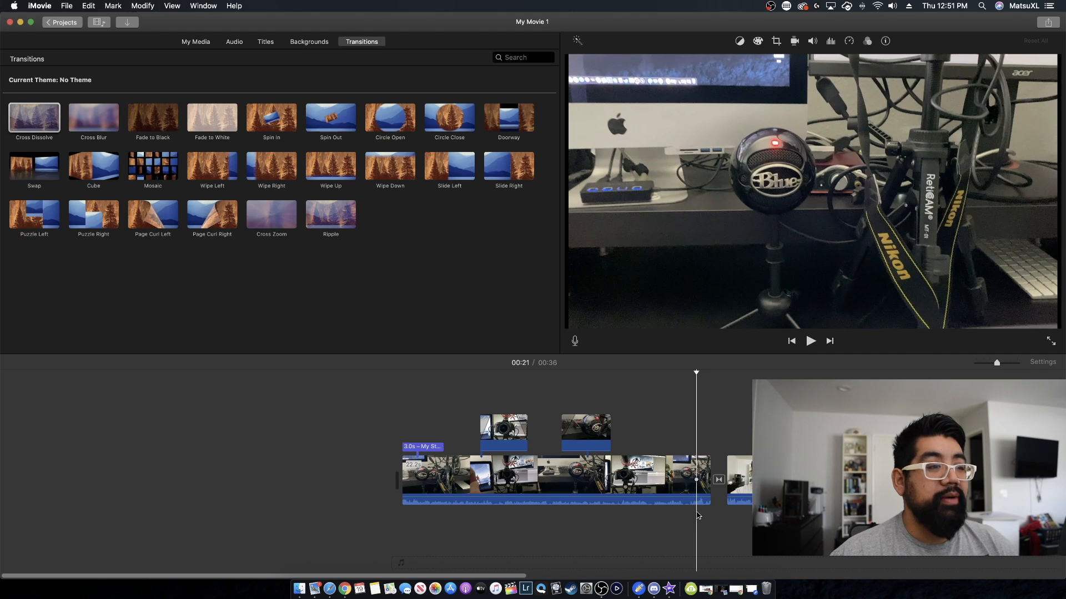
pyautogui.press('space')
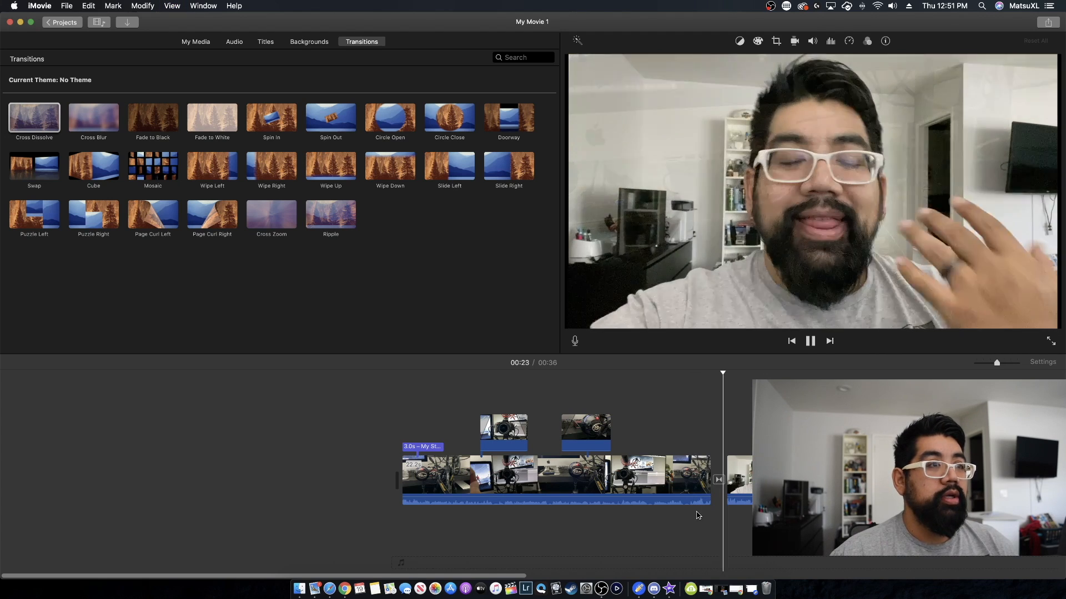
pyautogui.press('space')
# Try the Swap, Wipe Up and Cross Blur transitions in place of the Cross Dissolve, then undo the change.
pyautogui.moveTo(27, 170); pyautogui.dragTo(721, 484)
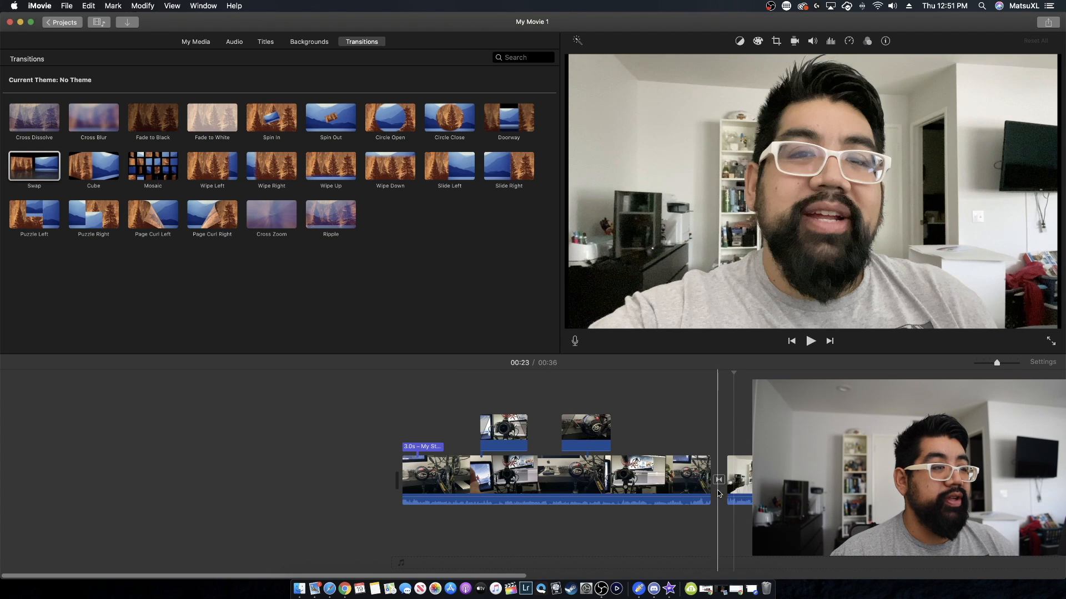
pyautogui.moveTo(309, 168); pyautogui.dragTo(717, 479)
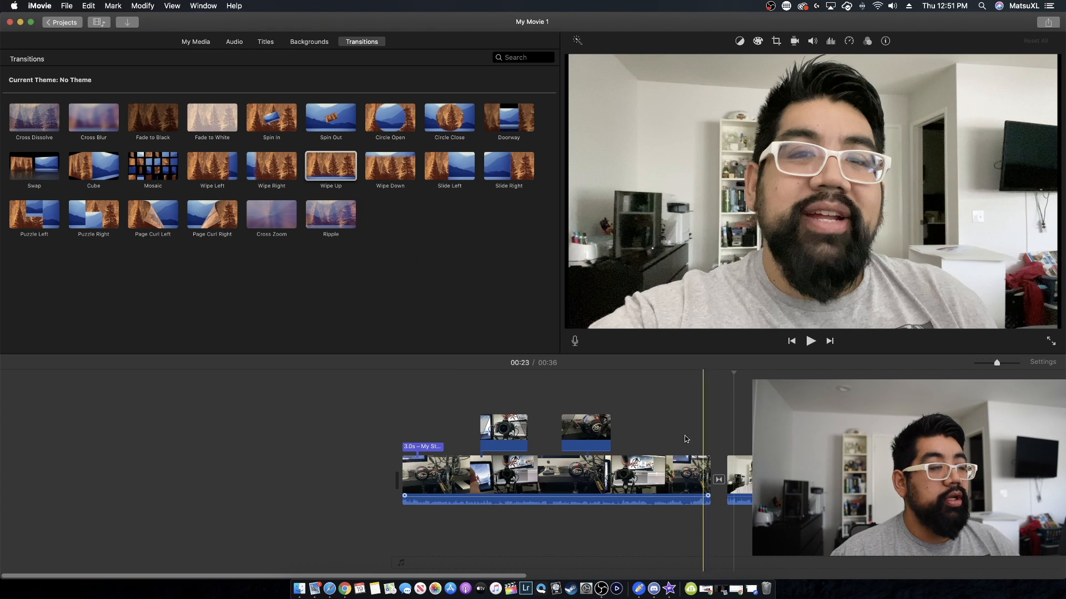
pyautogui.moveTo(106, 122); pyautogui.dragTo(718, 479)
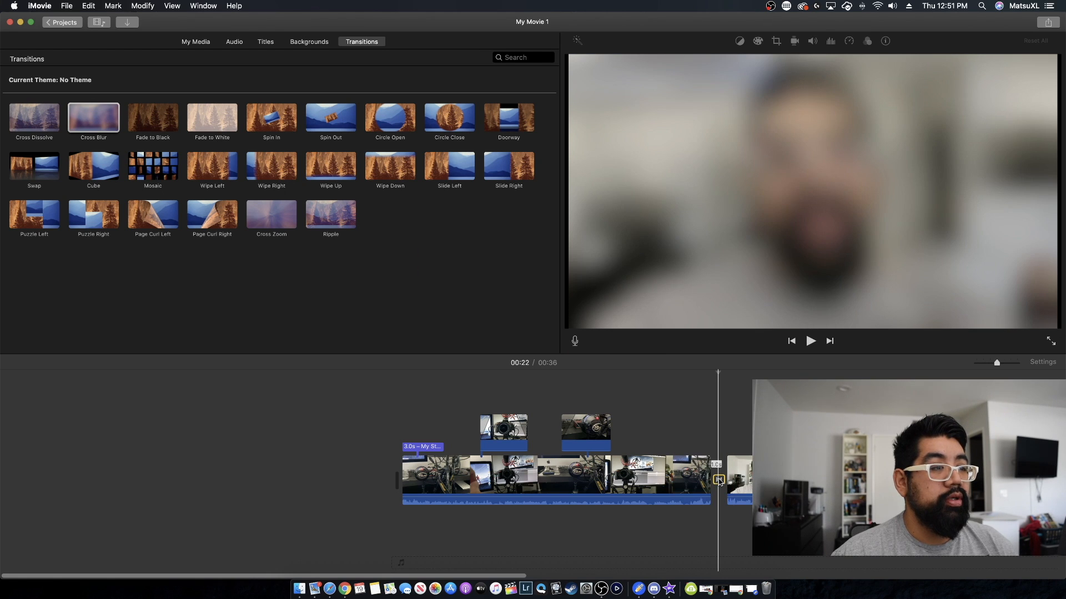
pyautogui.press('super+z')
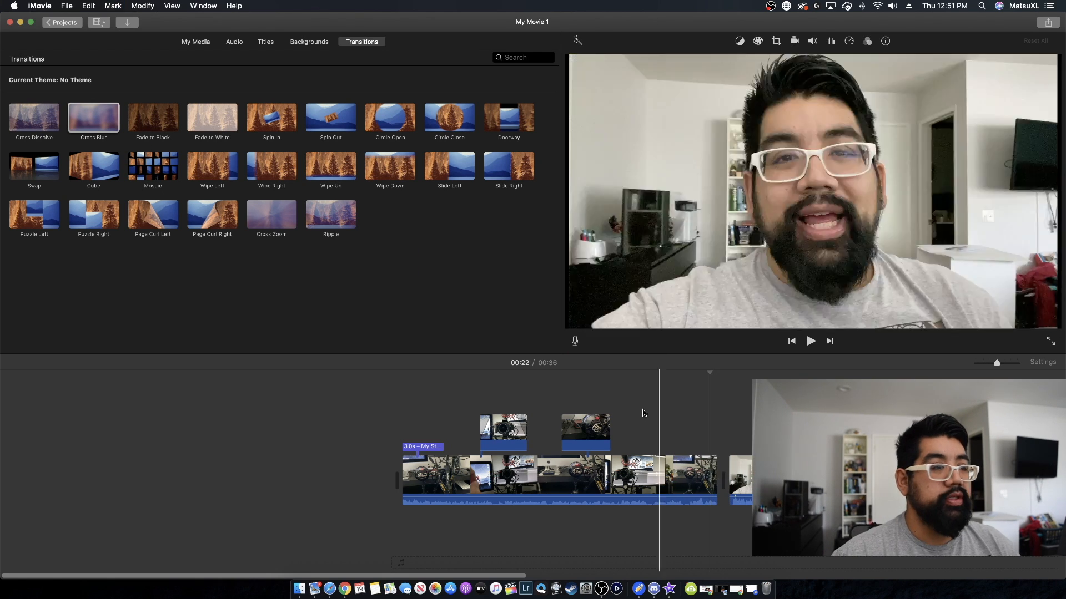
# Try a Swap transition between the two main clips, play it, and delete it.
pyautogui.moveTo(14, 163); pyautogui.dragTo(710, 491)
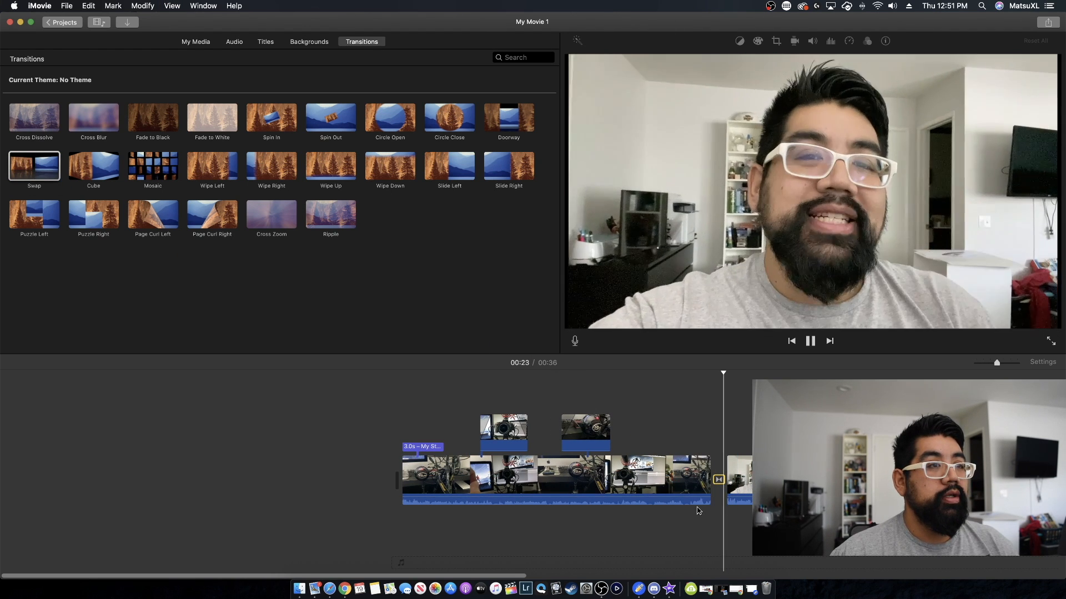
pyautogui.click(717, 480)
pyautogui.press('Delete')
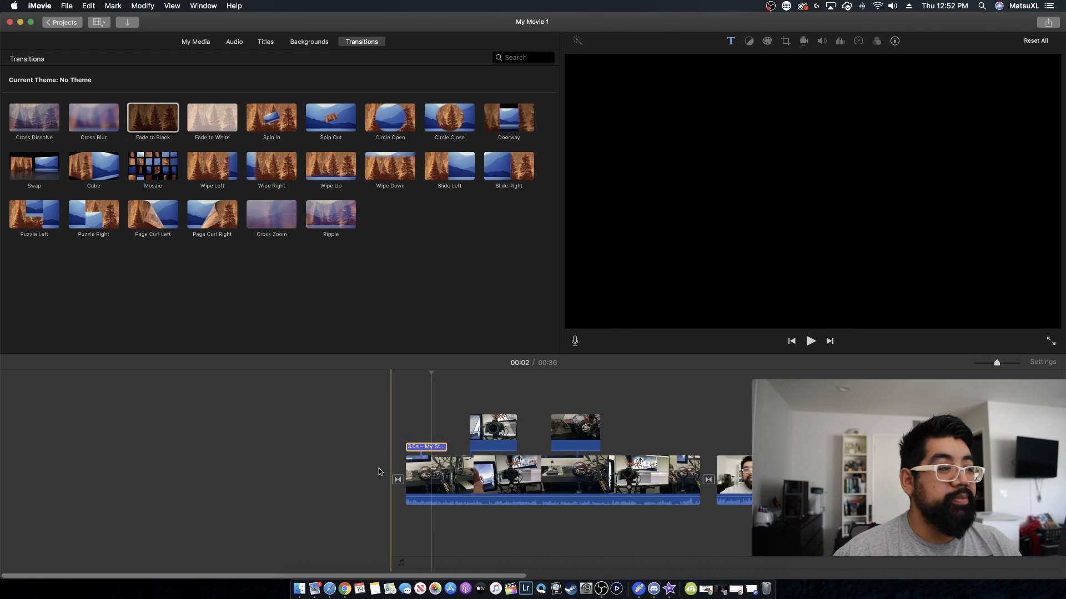
# Play the movie from the opening fade through to the end.
pyautogui.press('space')
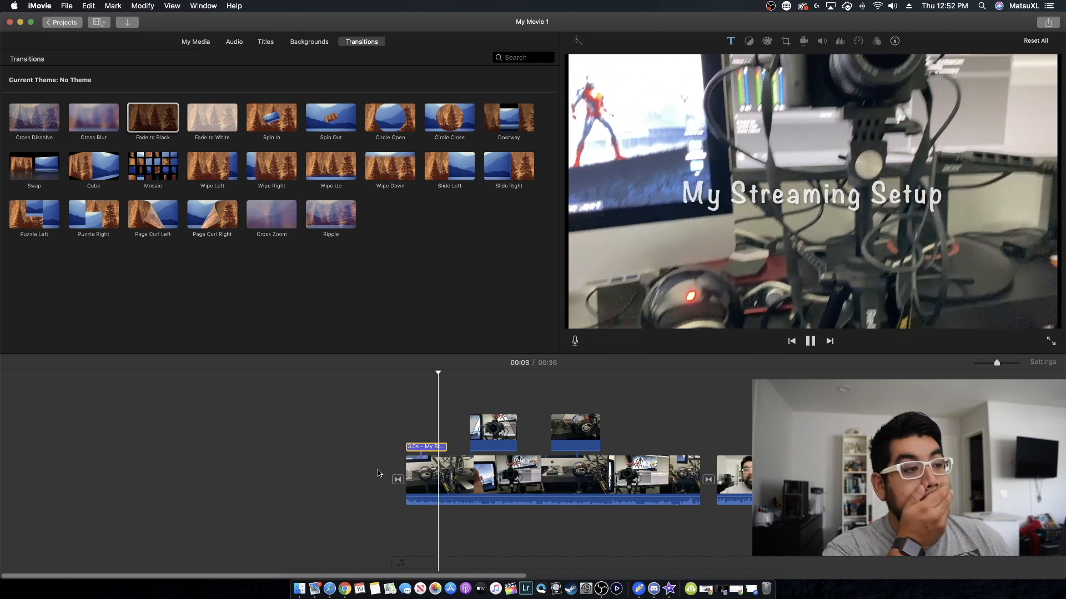
pyautogui.press('space')
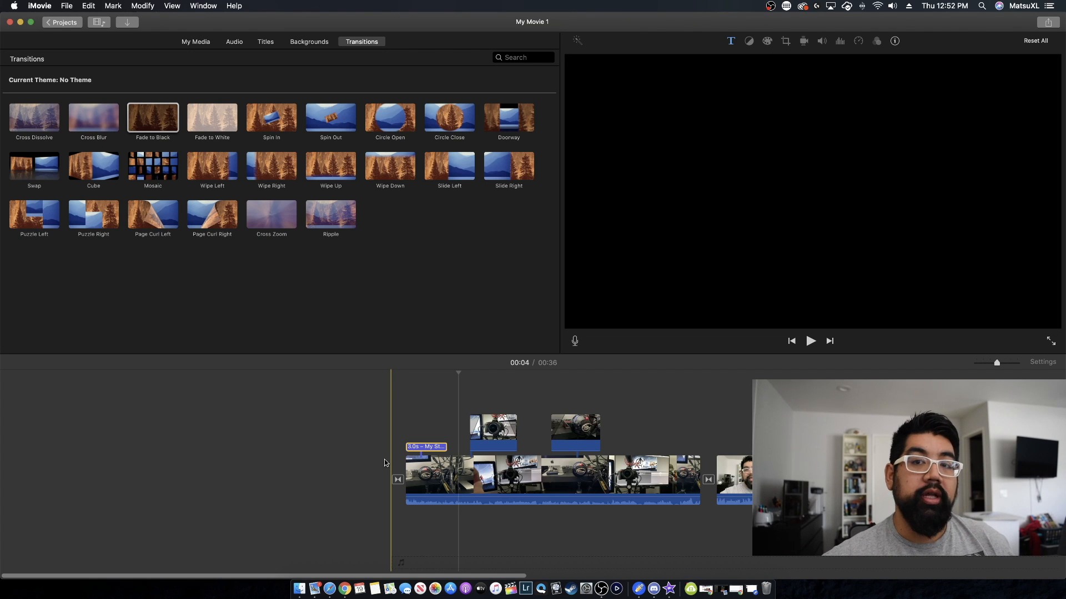
pyautogui.press('space')
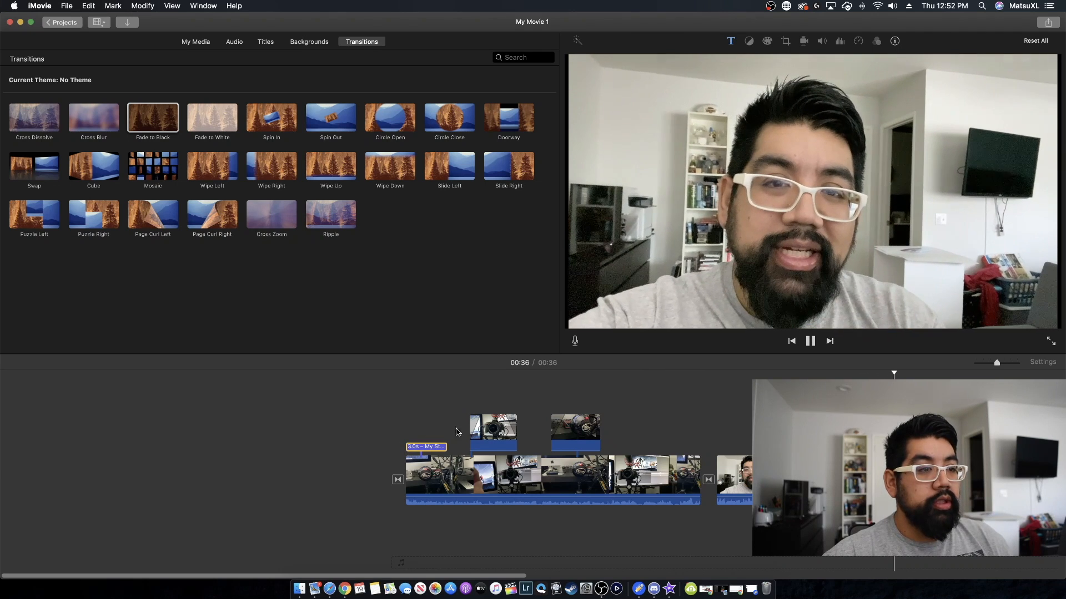
# Add a Gradient - Black title over the last part of the talking-to-camera clip.
pyautogui.click(266, 41)
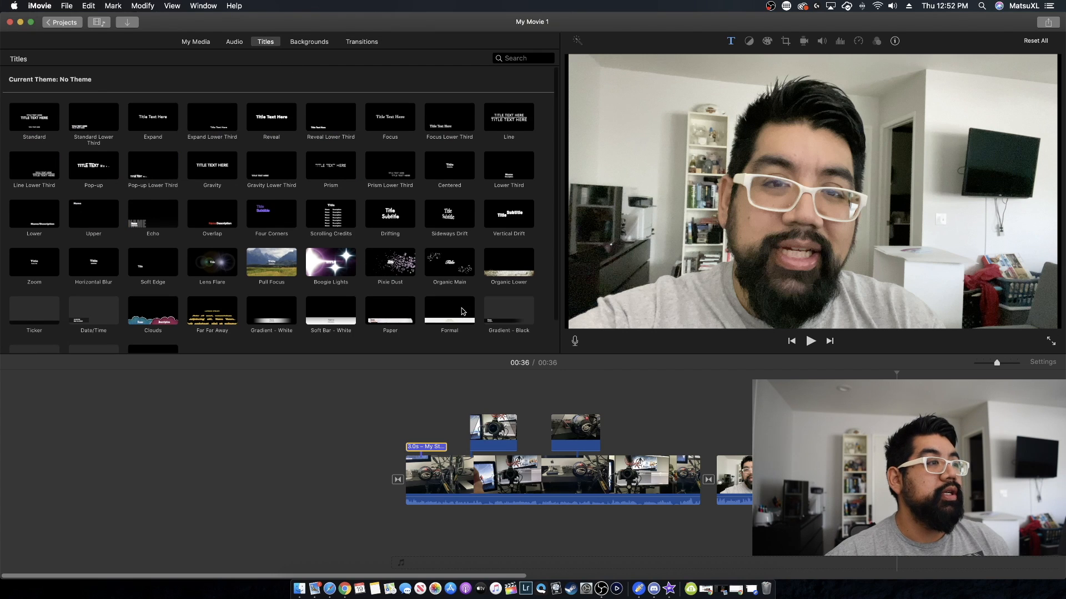
pyautogui.scroll(-2, 461, 311)
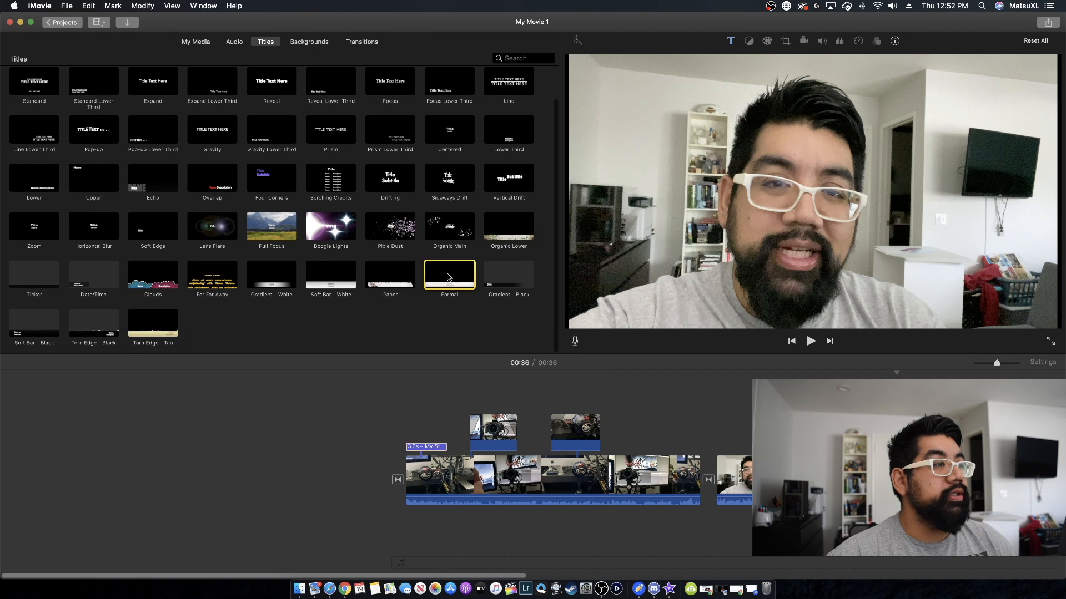
pyautogui.click(495, 272)
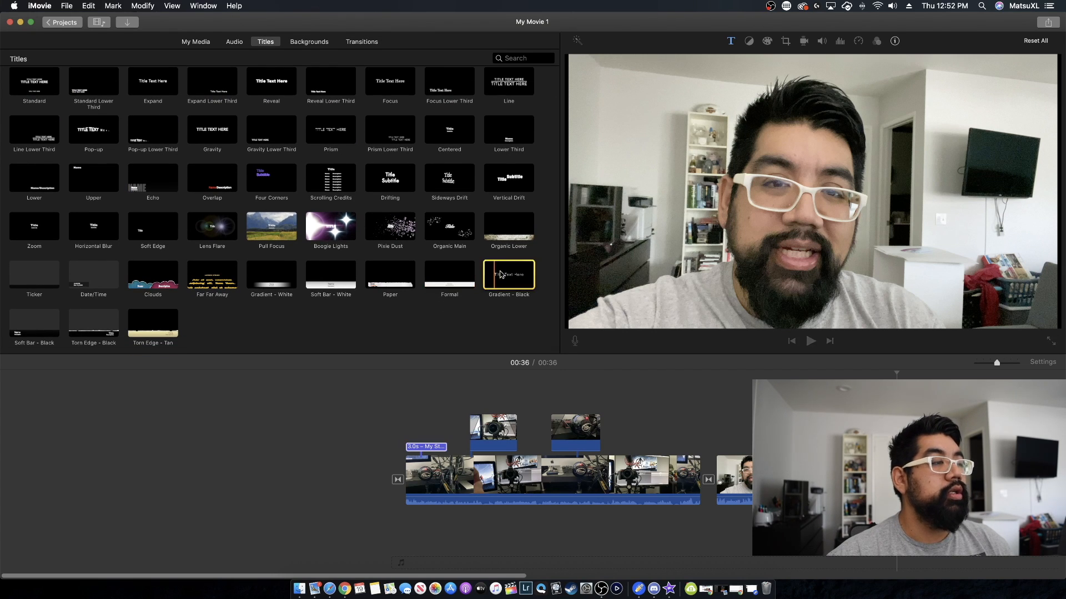
pyautogui.doubleClick(511, 277)
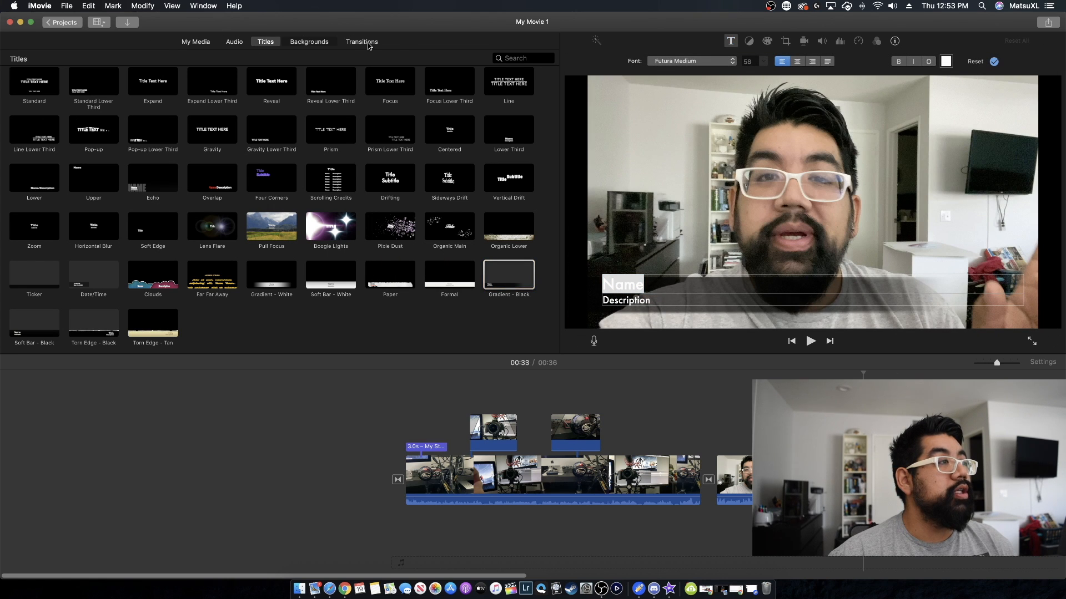
# Add a Fade to Black transition at the end of the movie.
pyautogui.click(310, 42)
pyautogui.click(361, 41)
pyautogui.click(154, 116)
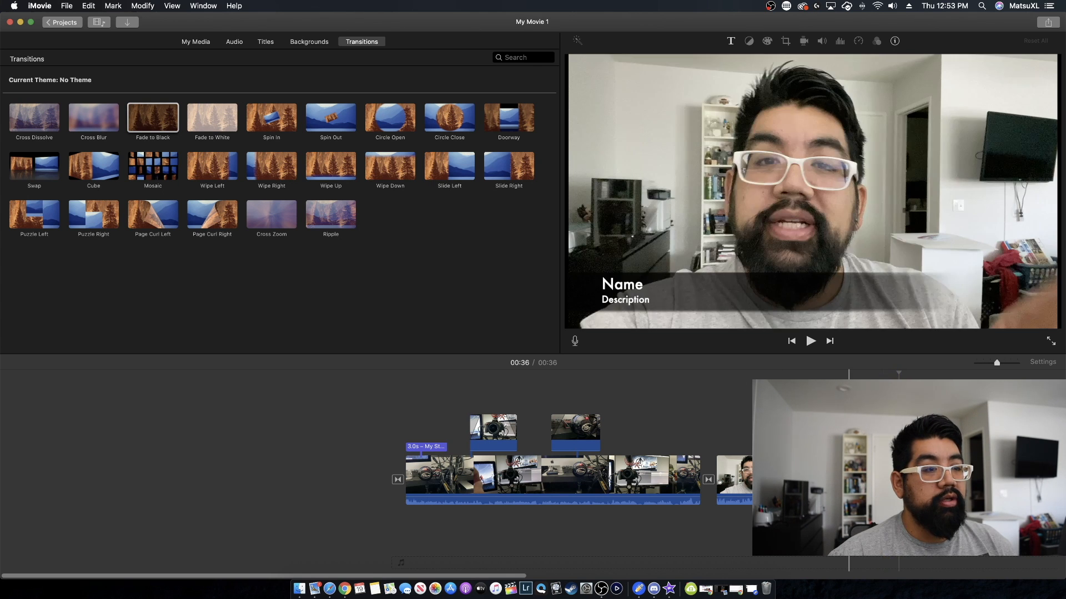
# Set the closing title to "Follow me on instagram" with the Instagram handle as its description, and play the movie.
pyautogui.doubleClick(848, 447)
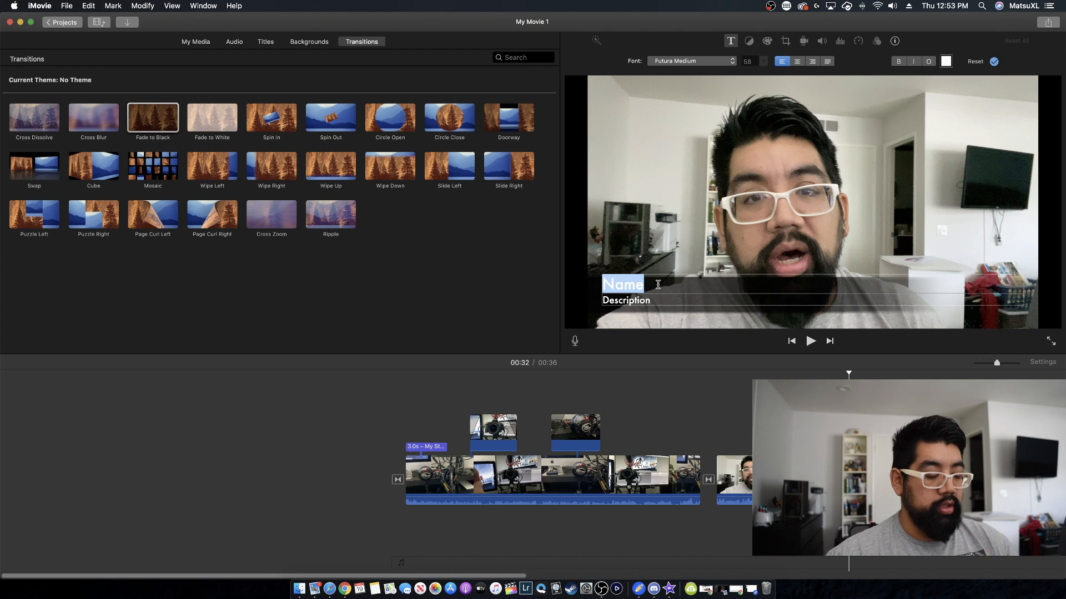
pyautogui.write('Follow me on instagr')
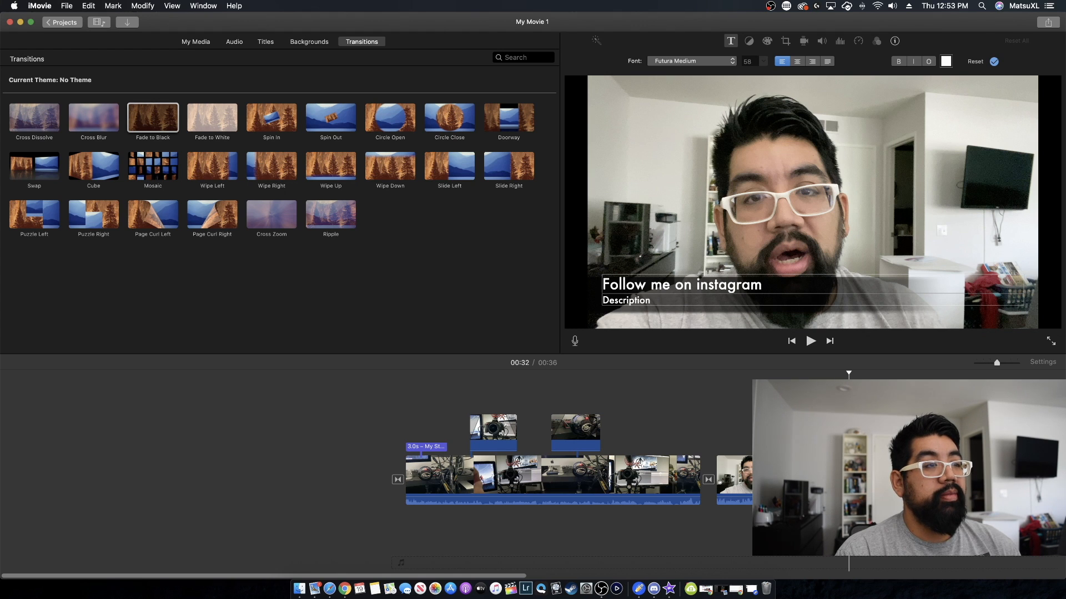
pyautogui.press('Tab')
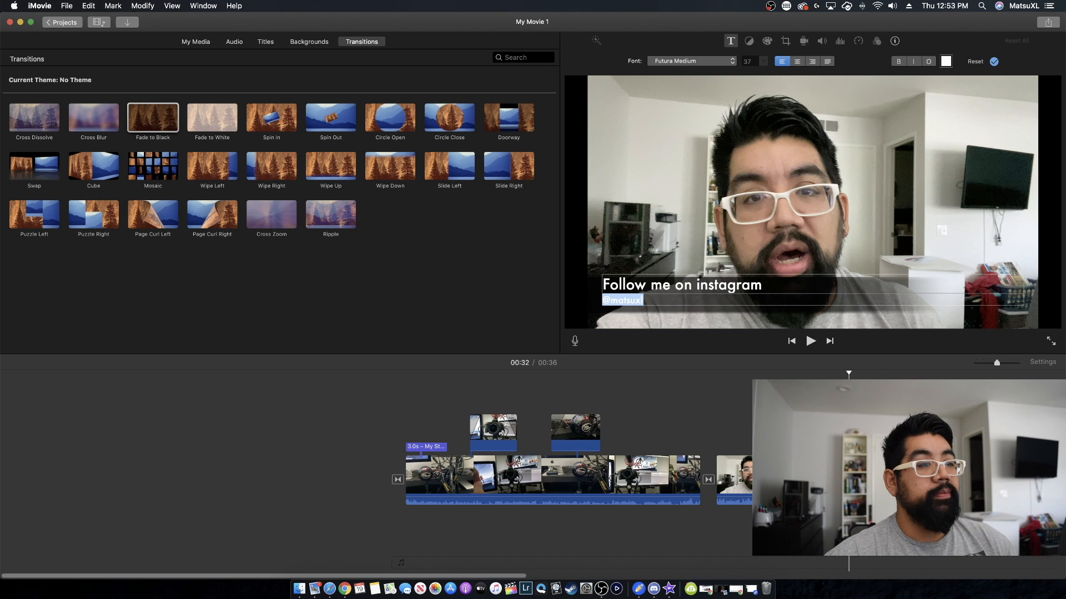
pyautogui.click(801, 424)
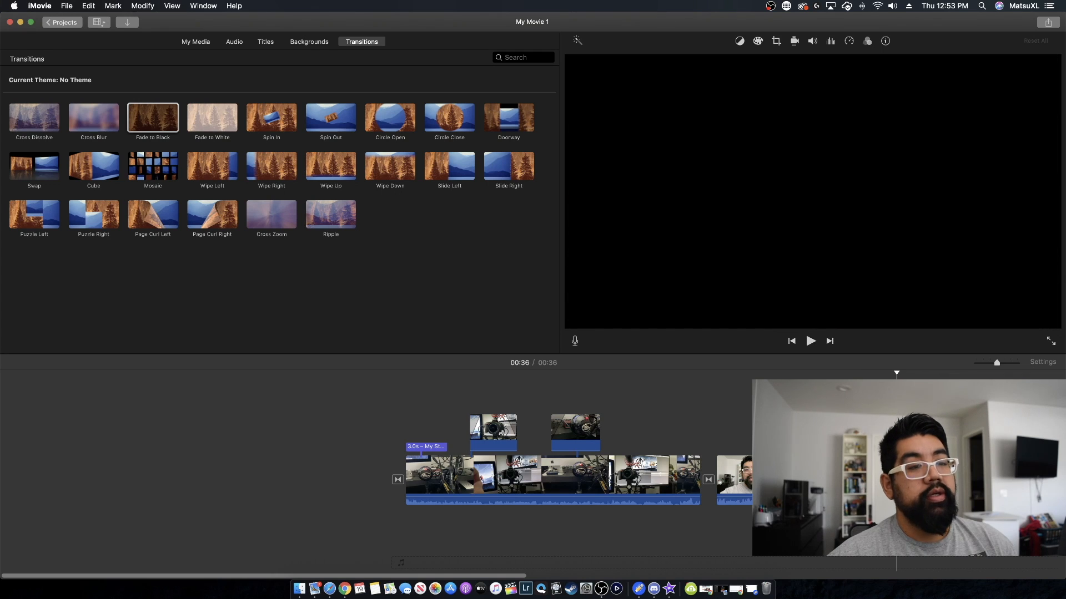
pyautogui.press('space')
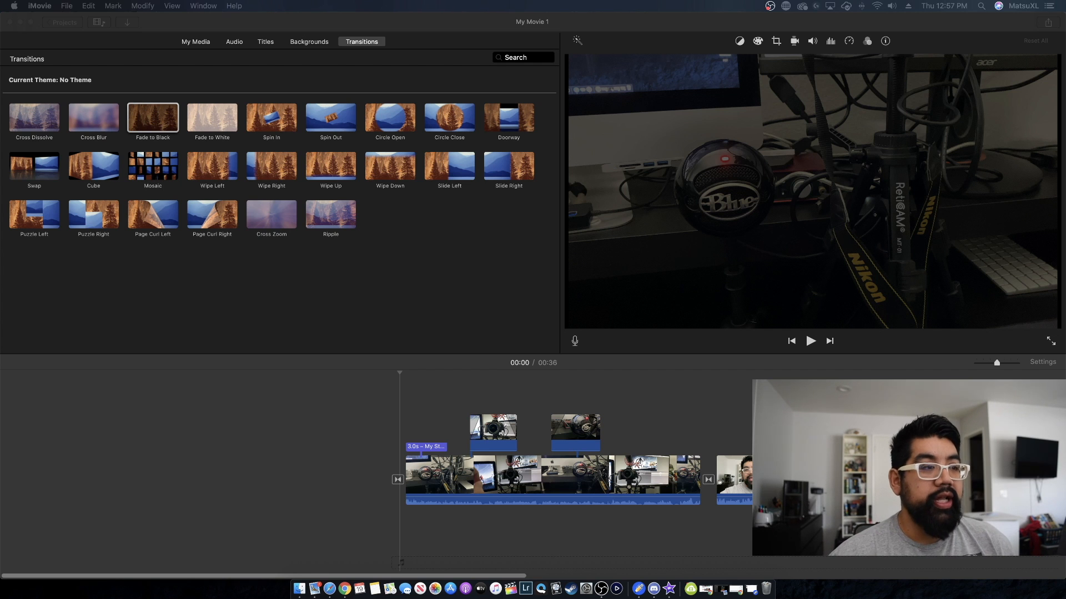
# Examine the editing commands available for the talking-to-camera clip and the main clip.
pyautogui.click(697, 403)
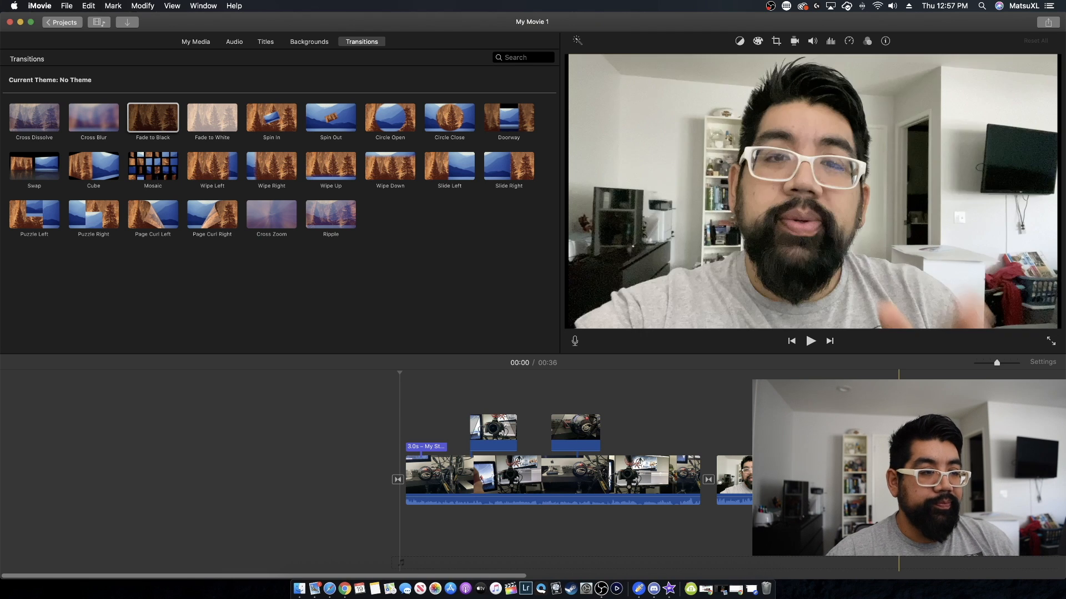
pyautogui.rightClick(779, 478)
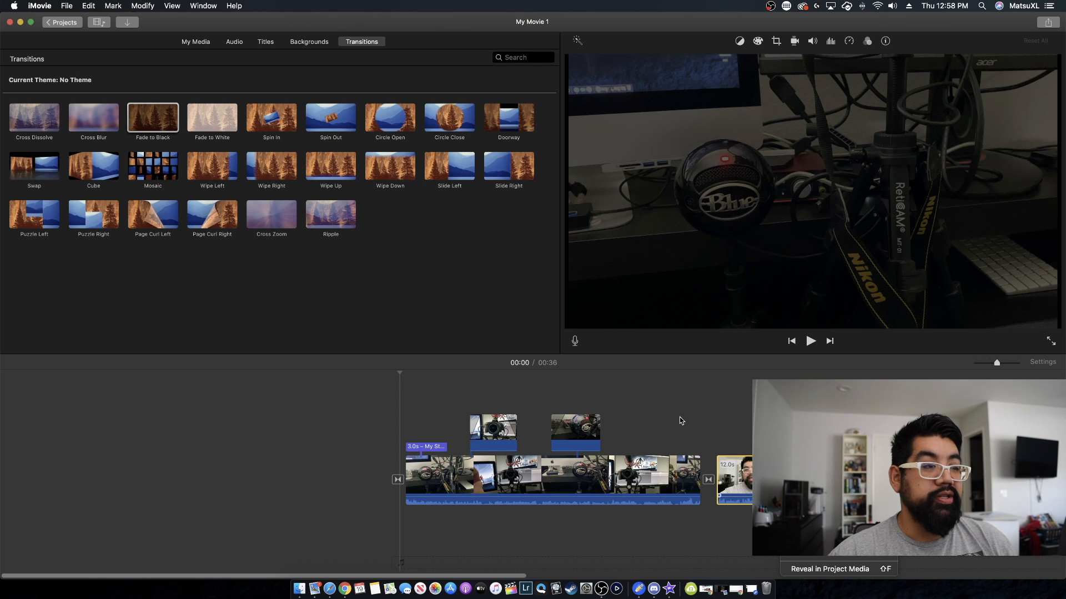
pyautogui.click(594, 477)
pyautogui.rightClick(594, 477)
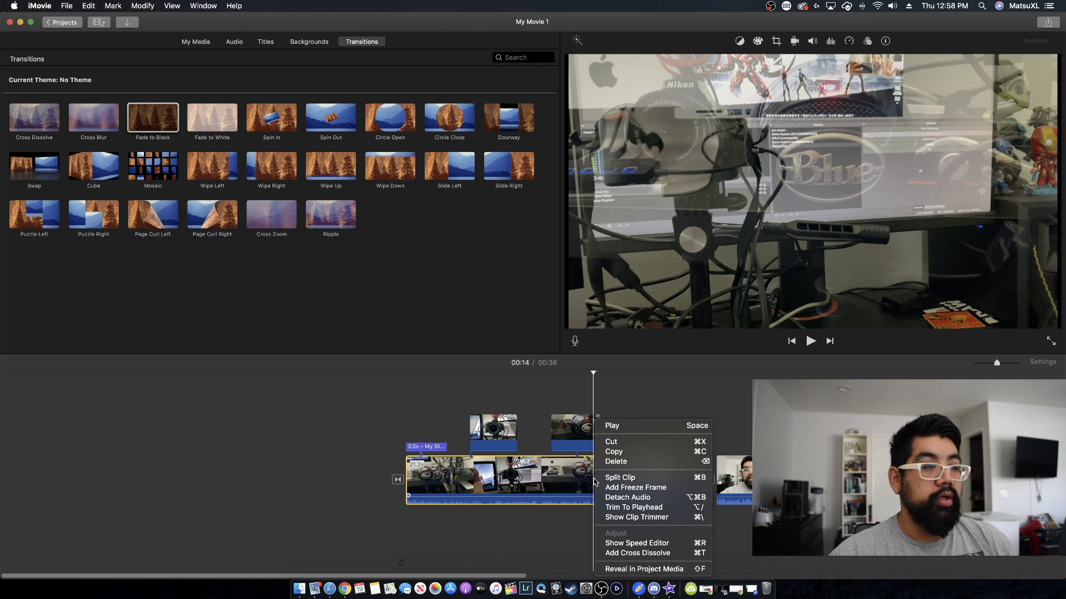
pyautogui.click(635, 481)
# Apply the Ken Burns crop style to the talking-to-camera clip and move its End frame to centre on the face.
pyautogui.rightClick(766, 477)
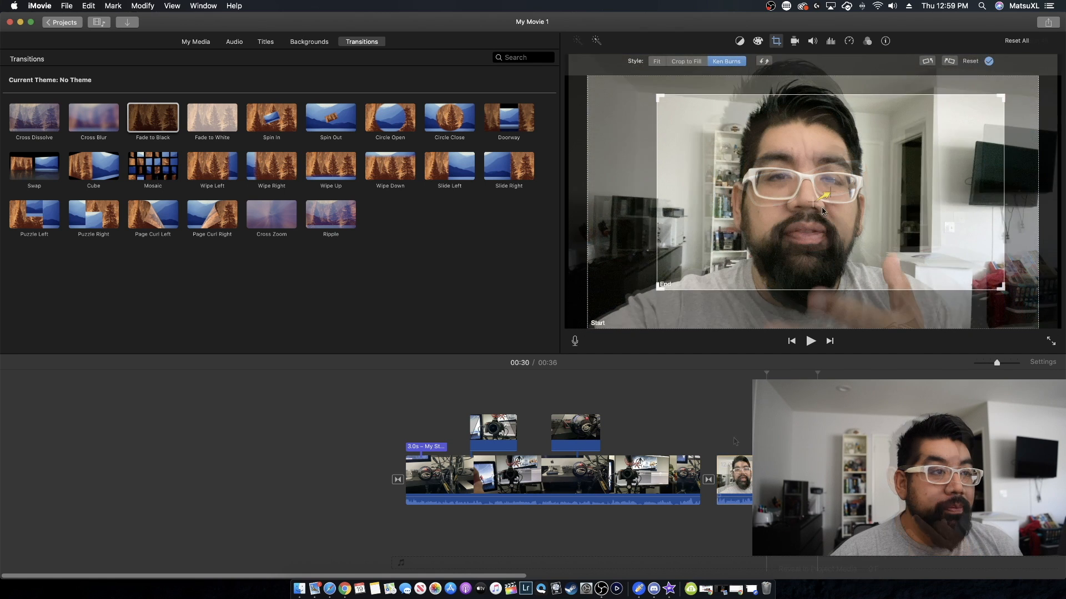
pyautogui.moveTo(822, 210); pyautogui.dragTo(801, 216)
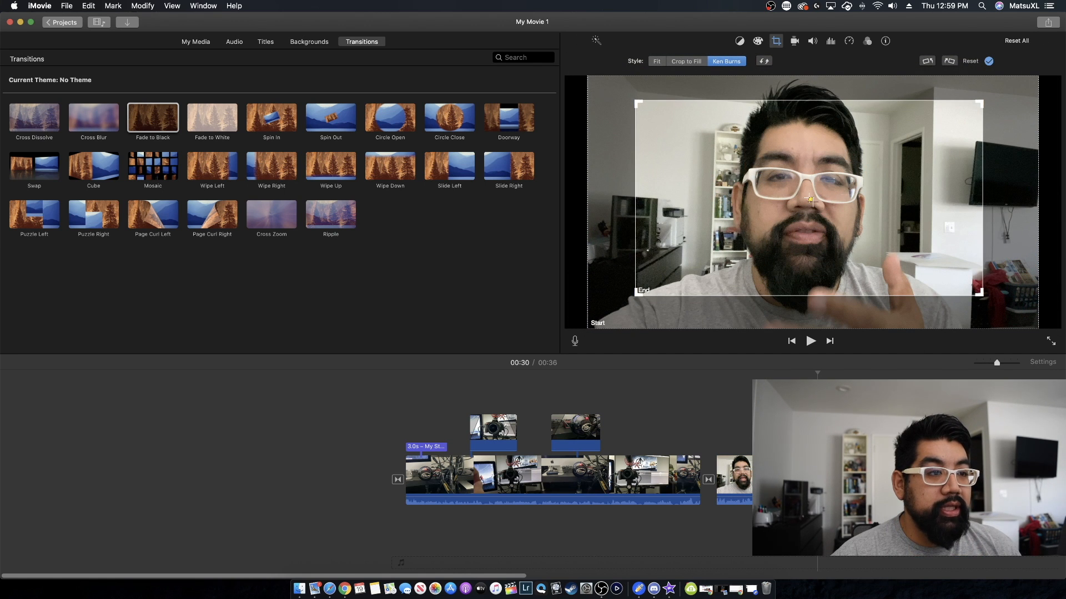
pyautogui.click(751, 427)
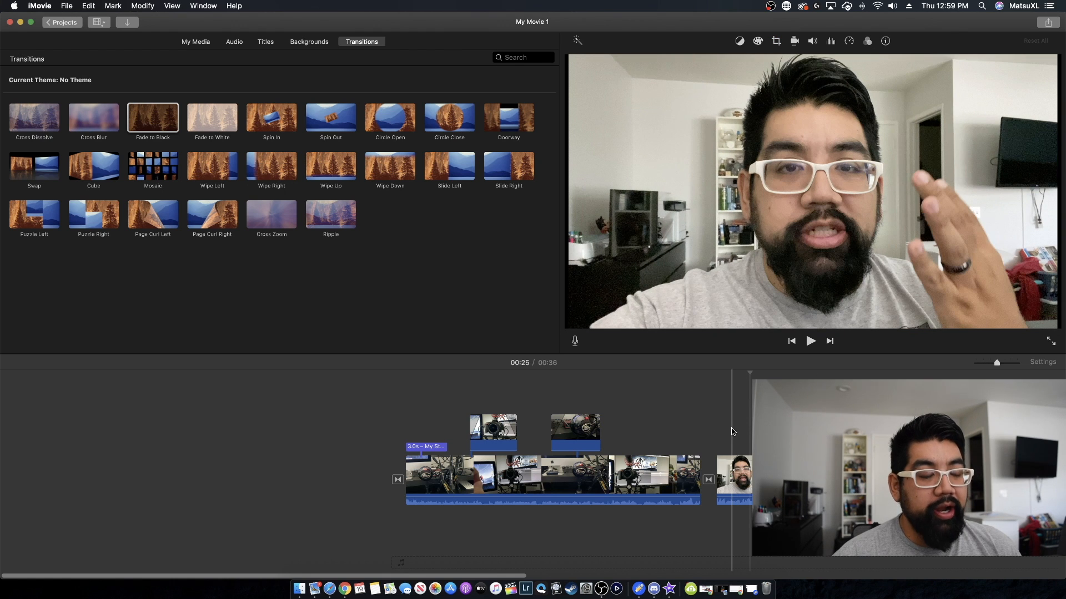
# Play the movie through to its end, and replay its opening title from the start.
pyautogui.press('space')
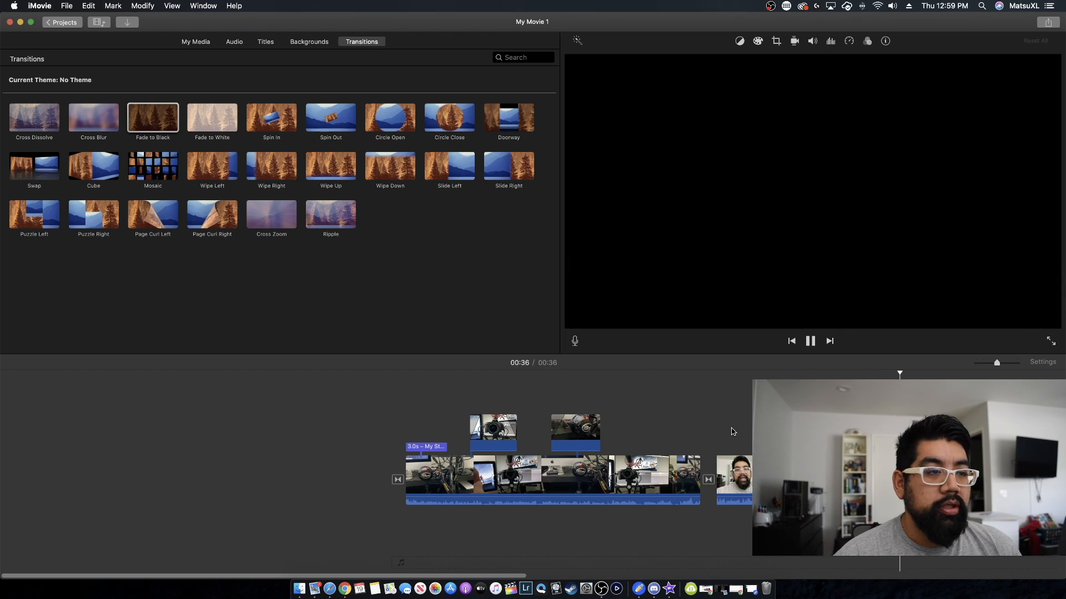
pyautogui.press('\\')
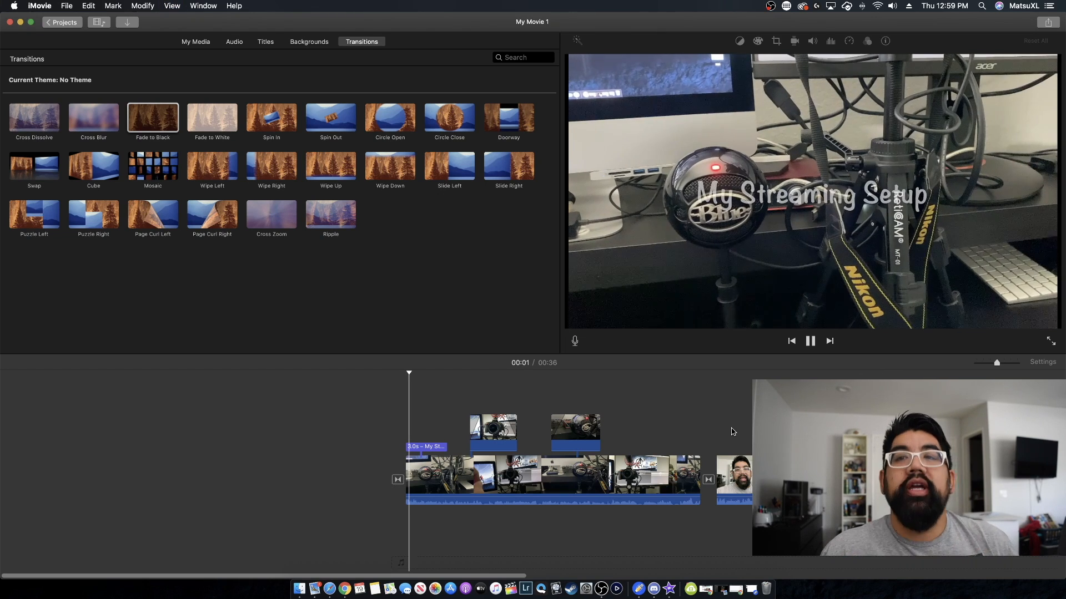
pyautogui.press('space')
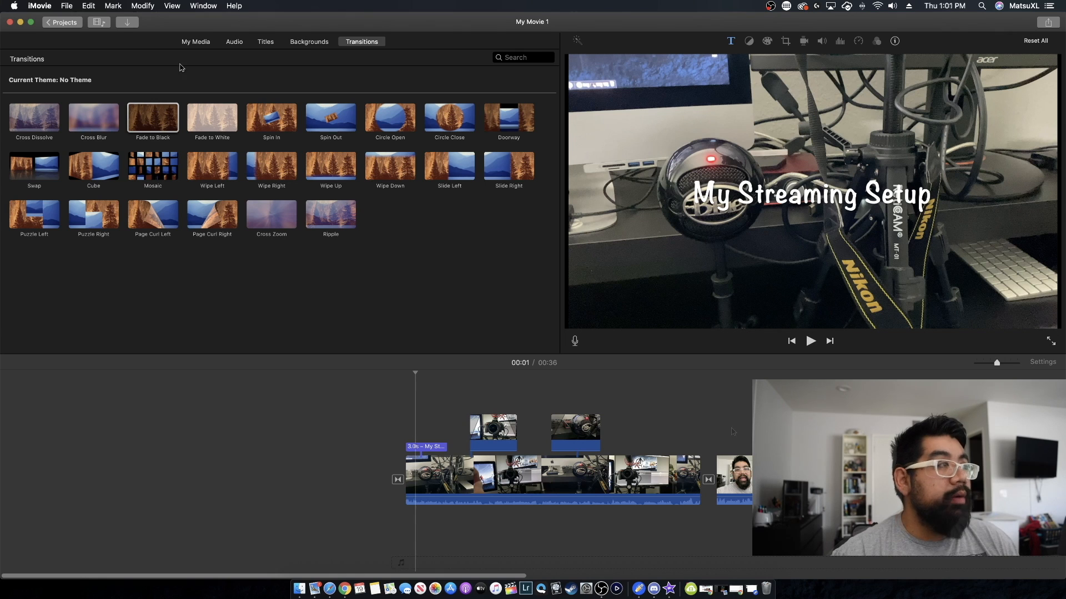
# Browse the music library in the audio browser and preview the song "Baby Come On (Acoustic)".
pyautogui.click(235, 42)
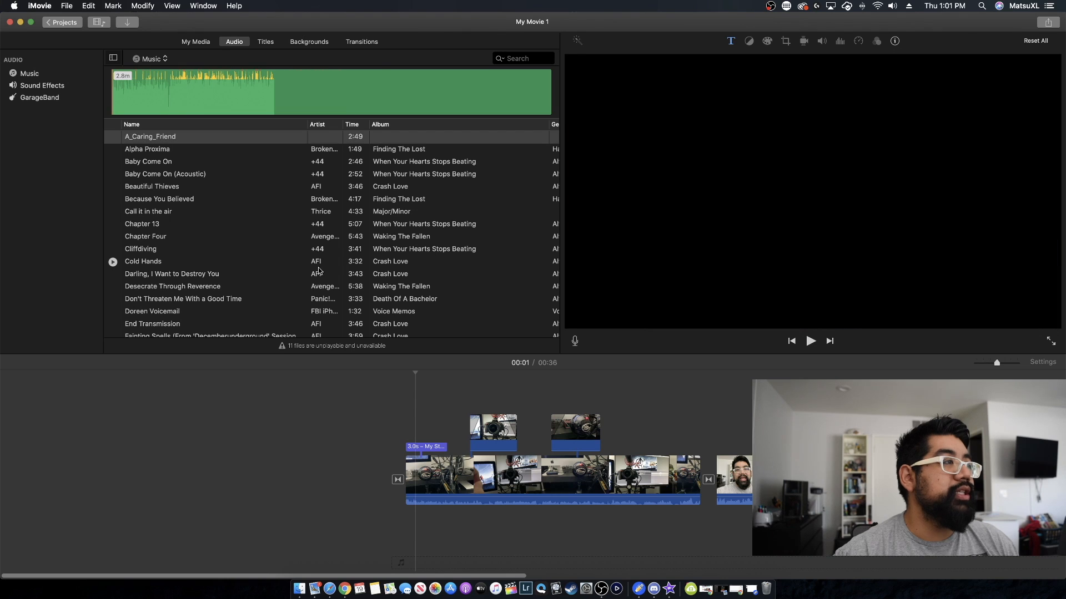
pyautogui.click(172, 174)
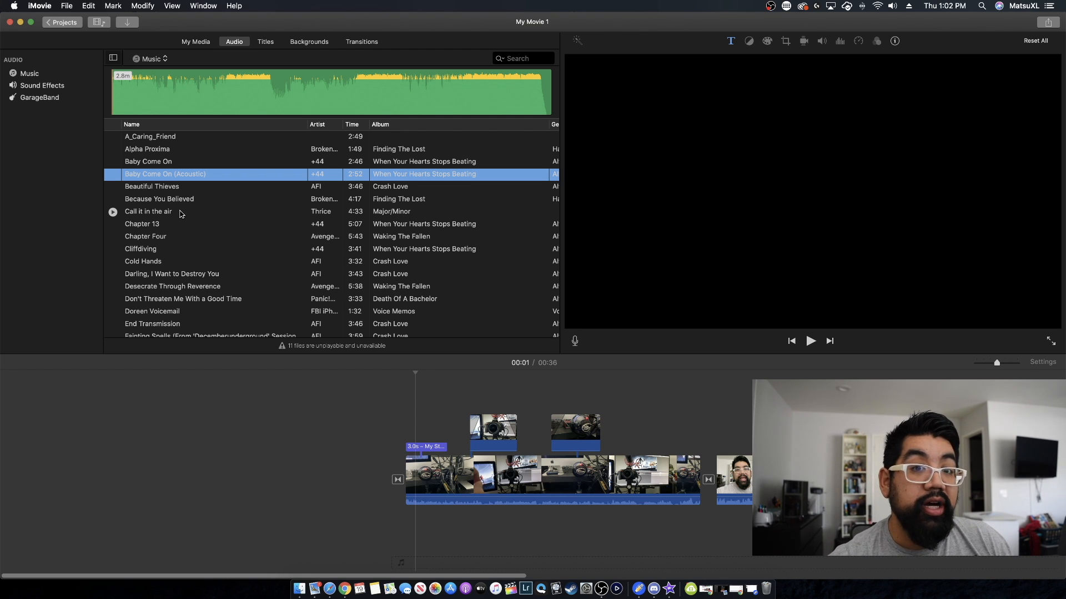
pyautogui.press('space')
pyautogui.press('space')
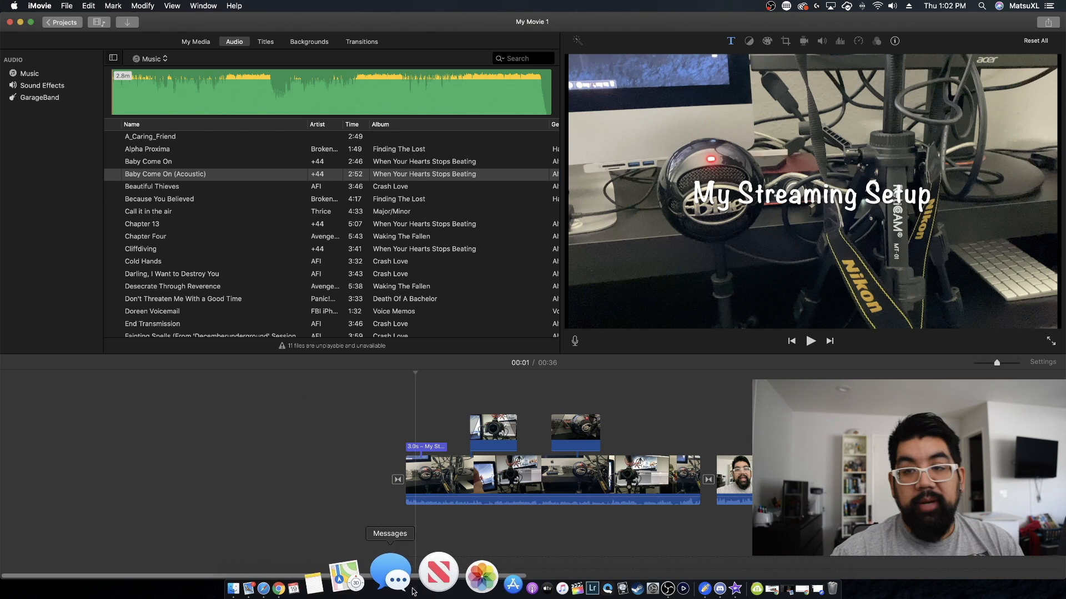
# Switch to YouTube Studio in Chrome, open its Audio Library and examine the genre, mood, instrument and duration filters for free music.
pyautogui.click(345, 575)
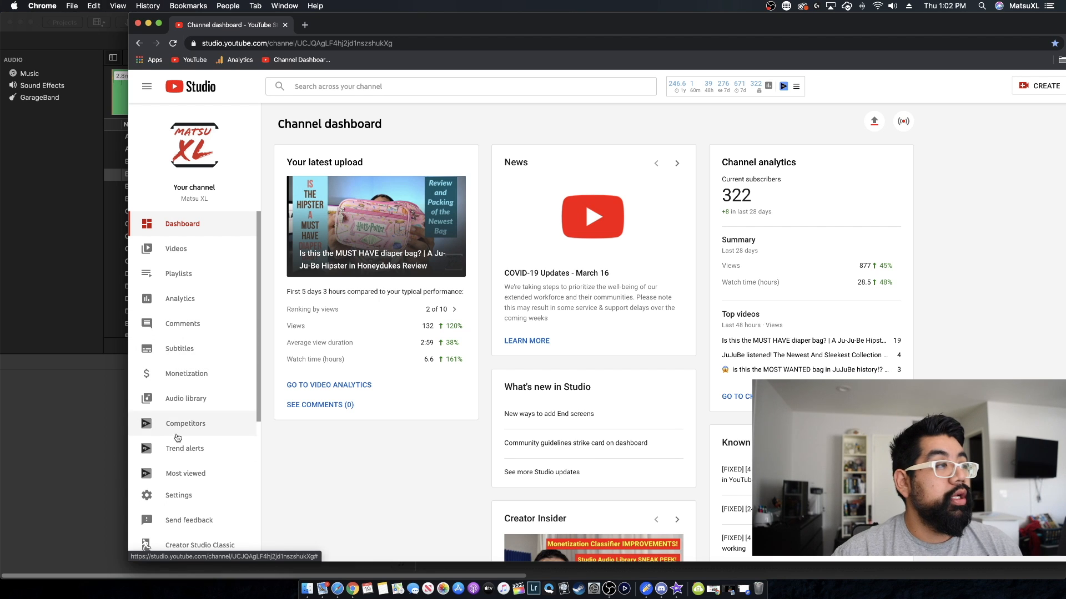
pyautogui.click(198, 399)
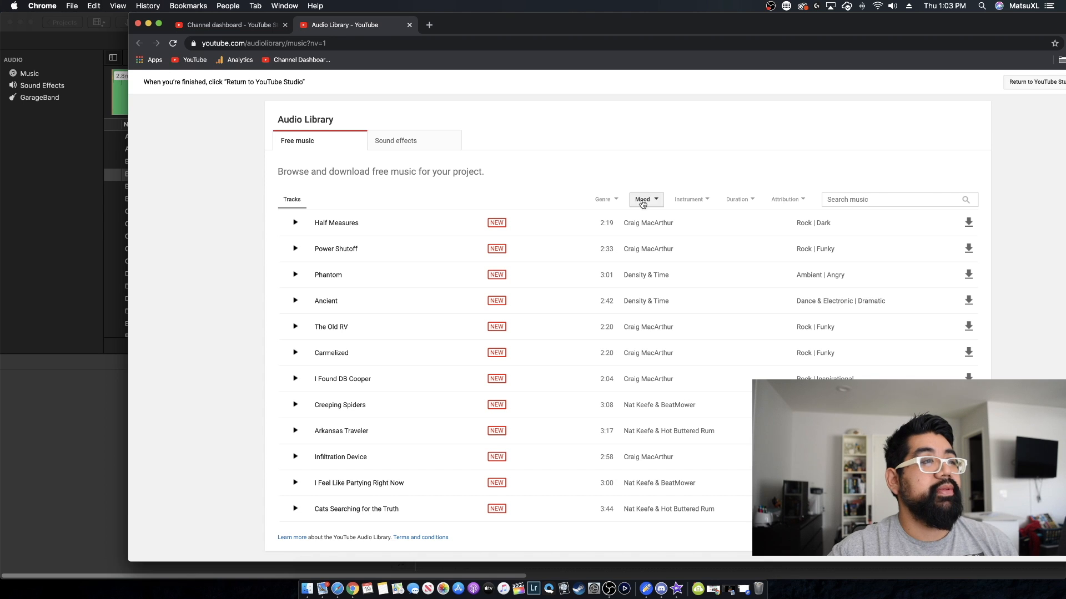
pyautogui.click(606, 202)
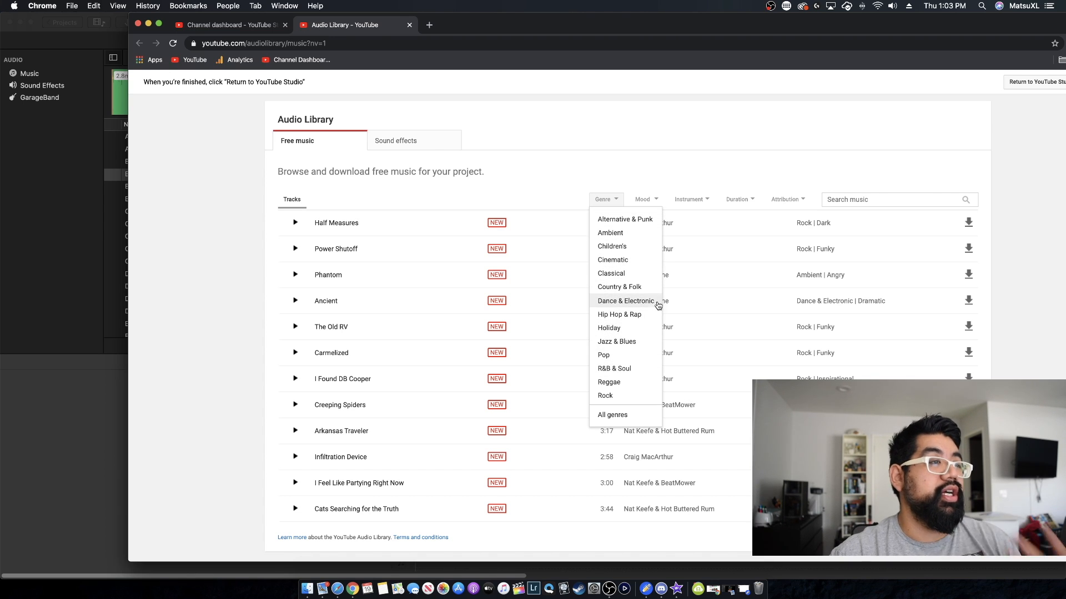
pyautogui.click(593, 146)
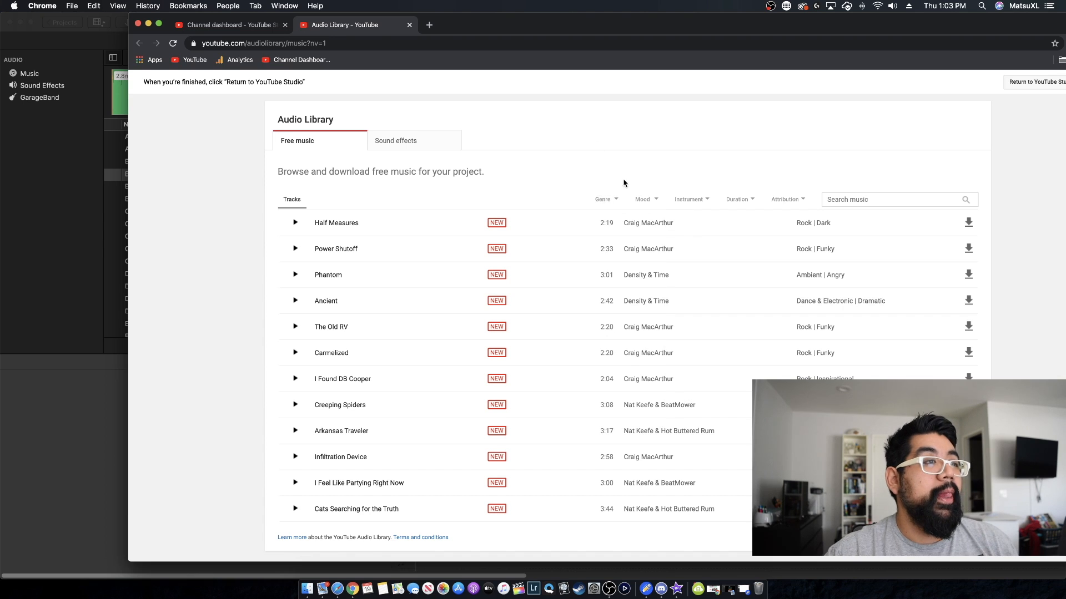
pyautogui.click(644, 206)
pyautogui.click(694, 203)
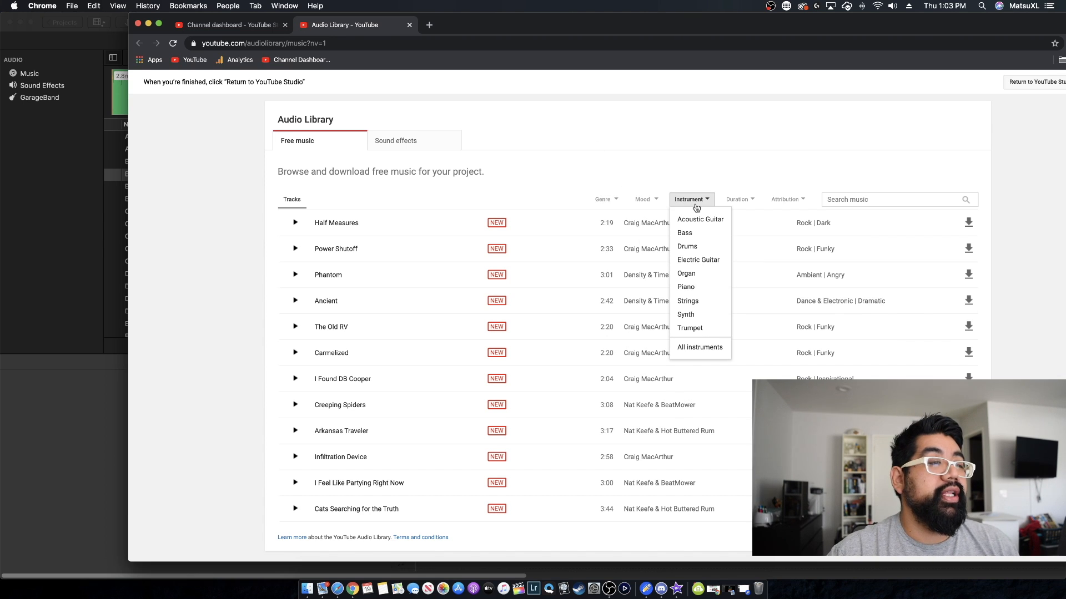
pyautogui.click(696, 206)
pyautogui.click(753, 203)
pyautogui.click(753, 204)
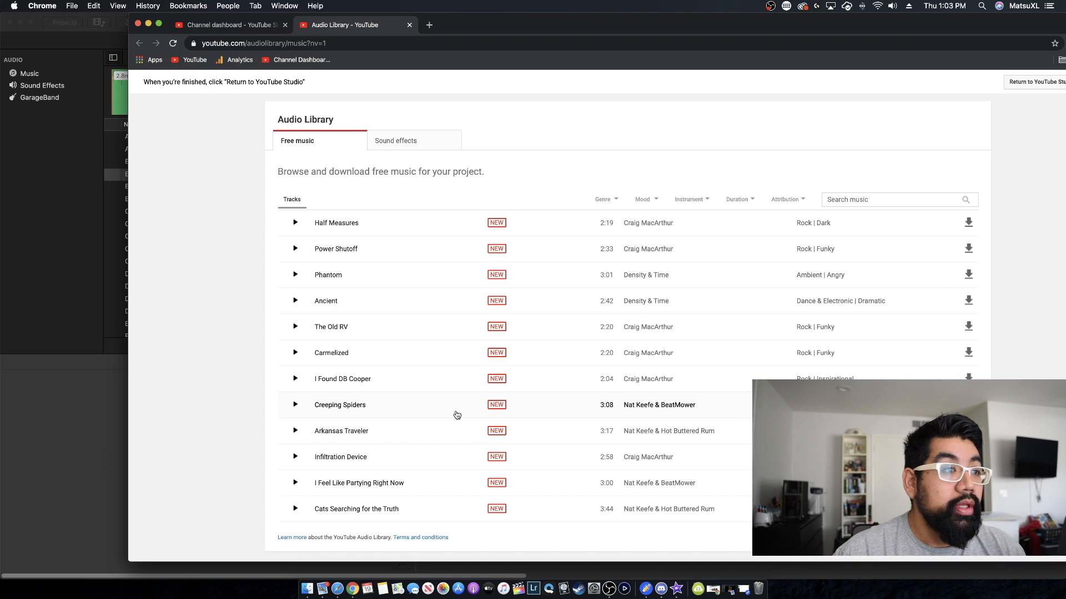
# Preview the free track "The Old RV", check its usage terms and download it.
pyautogui.click(296, 328)
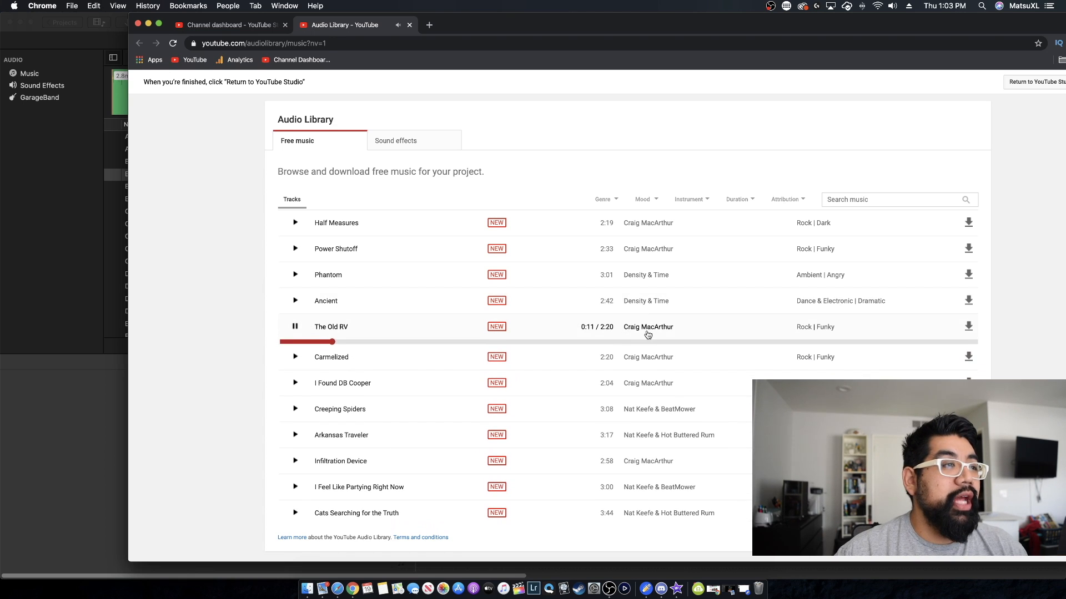
pyautogui.click(654, 358)
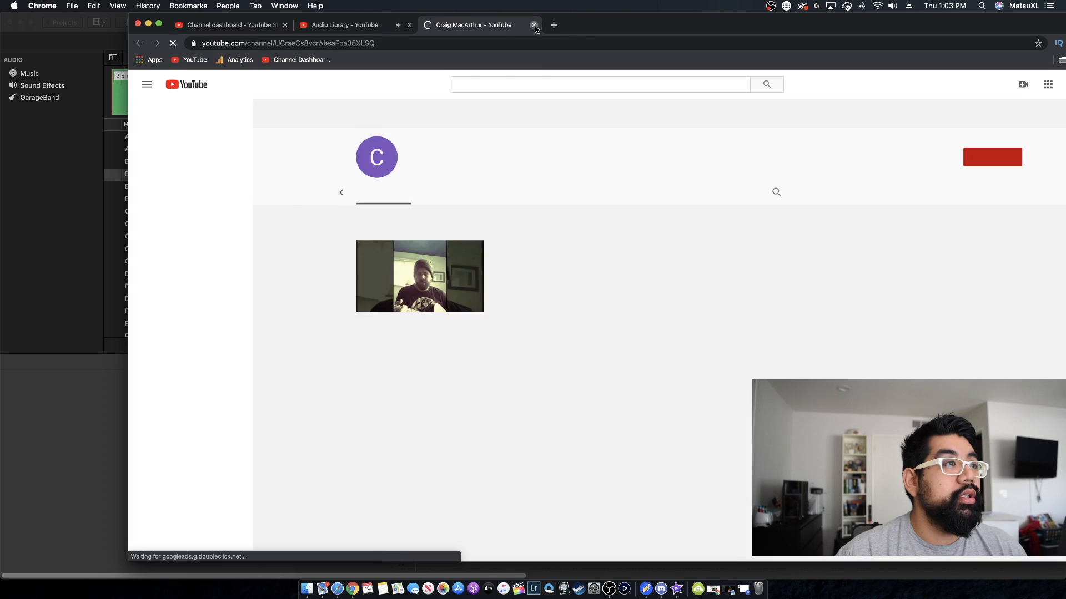
pyautogui.click(534, 25)
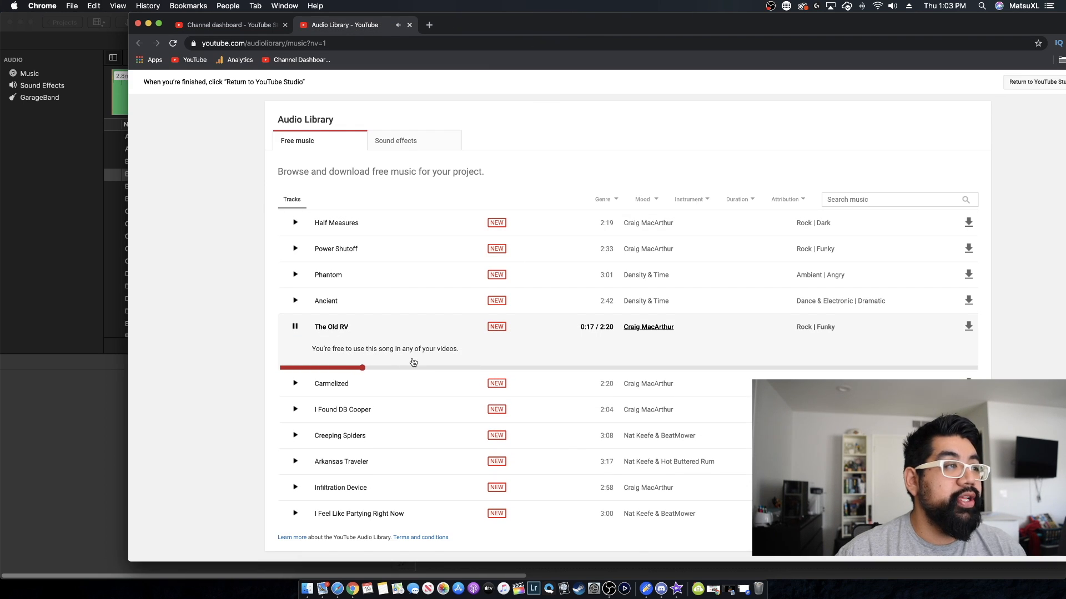
pyautogui.click(296, 331)
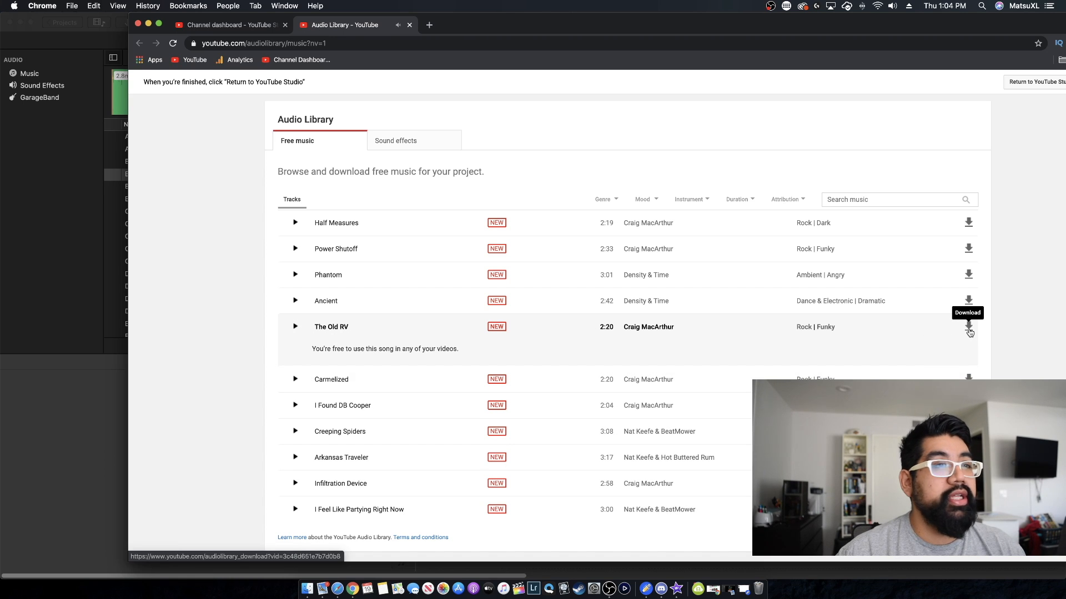
pyautogui.click(969, 331)
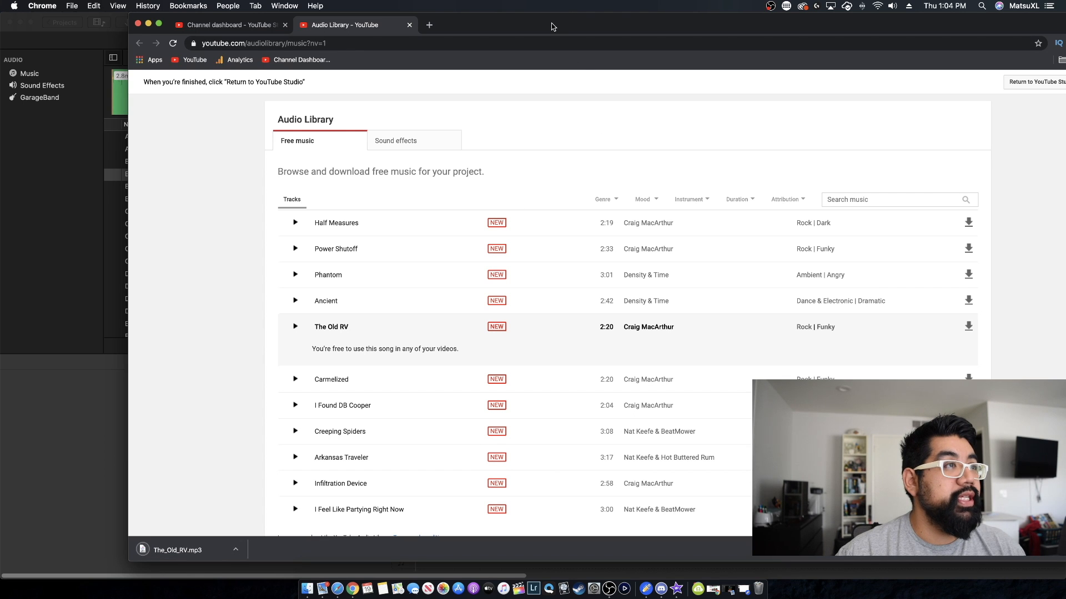
# Return to the iMovie project, add The_Old_RV.mp3 below the main clip from the movie's start, and play the opening with it.
pyautogui.moveTo(557, 34); pyautogui.dragTo(653, 24)
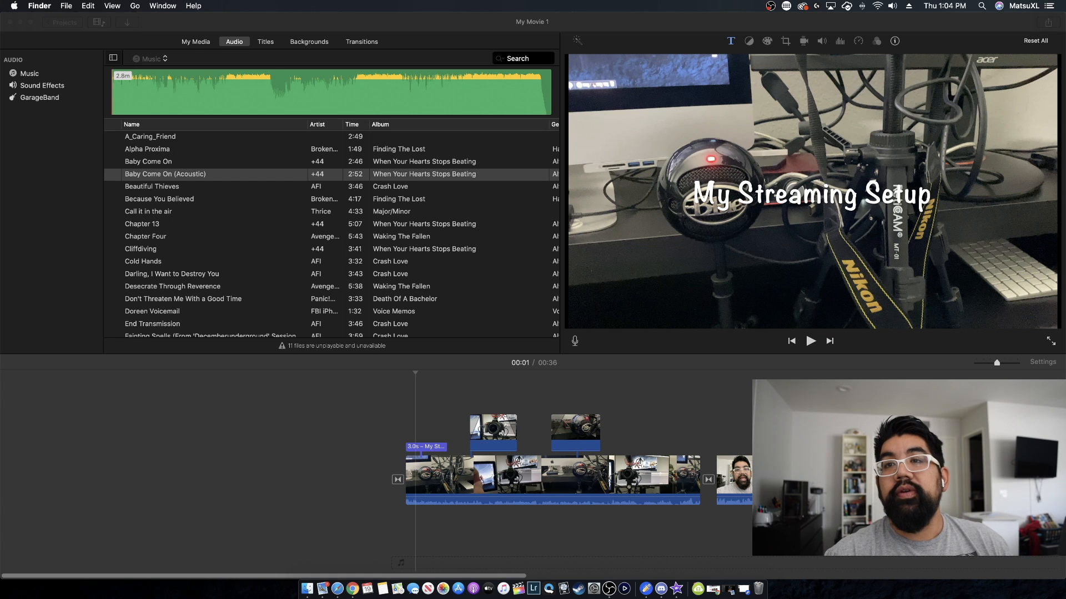
pyautogui.moveTo(1015, 265); pyautogui.dragTo(393, 540)
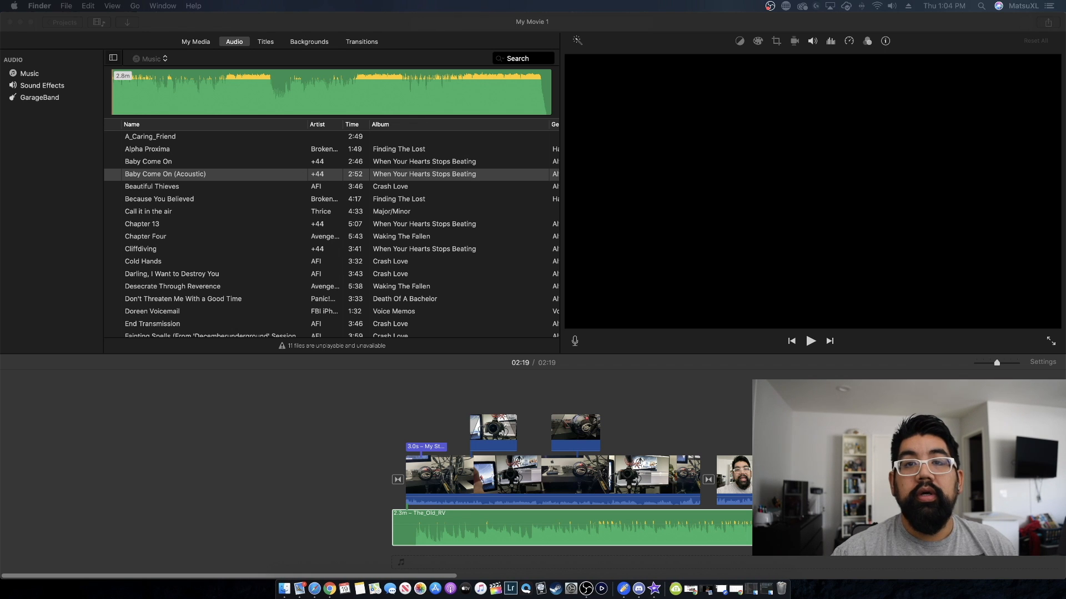
pyautogui.click(404, 411)
pyautogui.press('space')
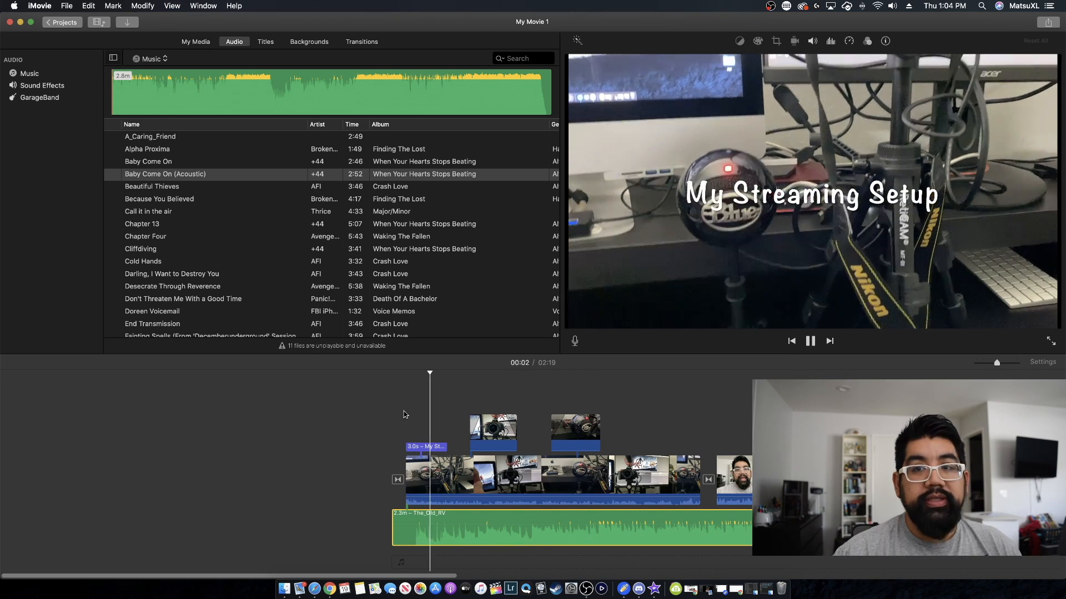
pyautogui.press('space')
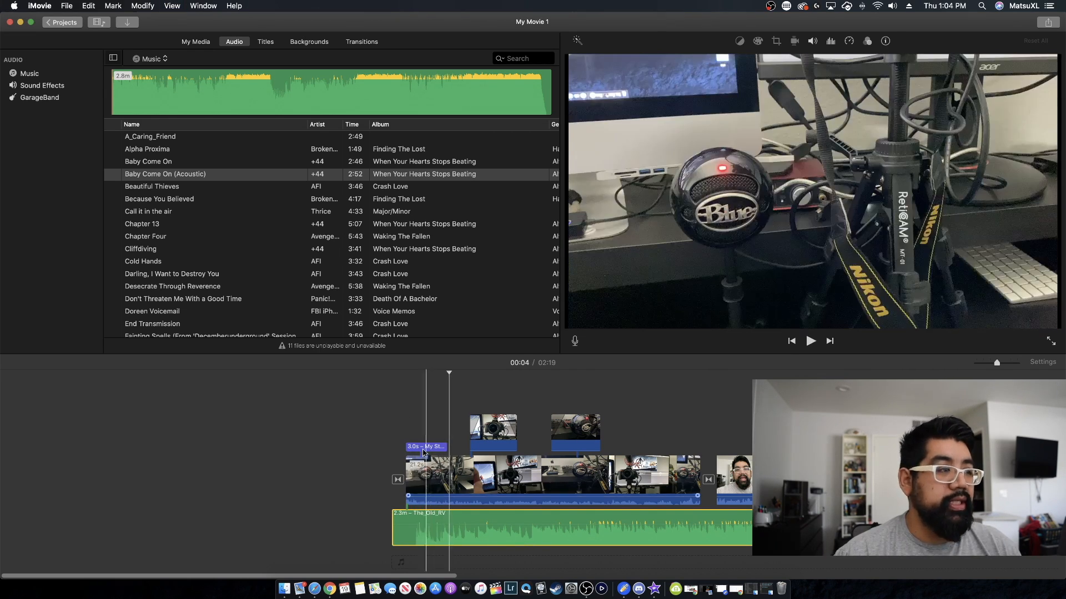
# Lower the volume of The_Old_RV music track to 22% and play the movie's opening to check the balance.
pyautogui.click(390, 435)
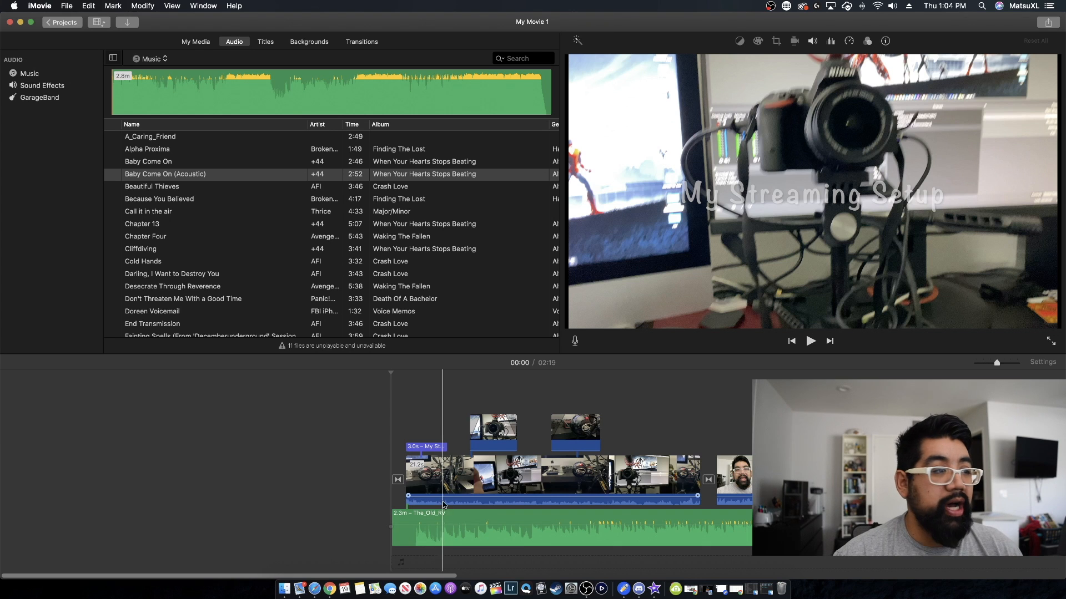
pyautogui.moveTo(439, 524); pyautogui.dragTo(442, 535)
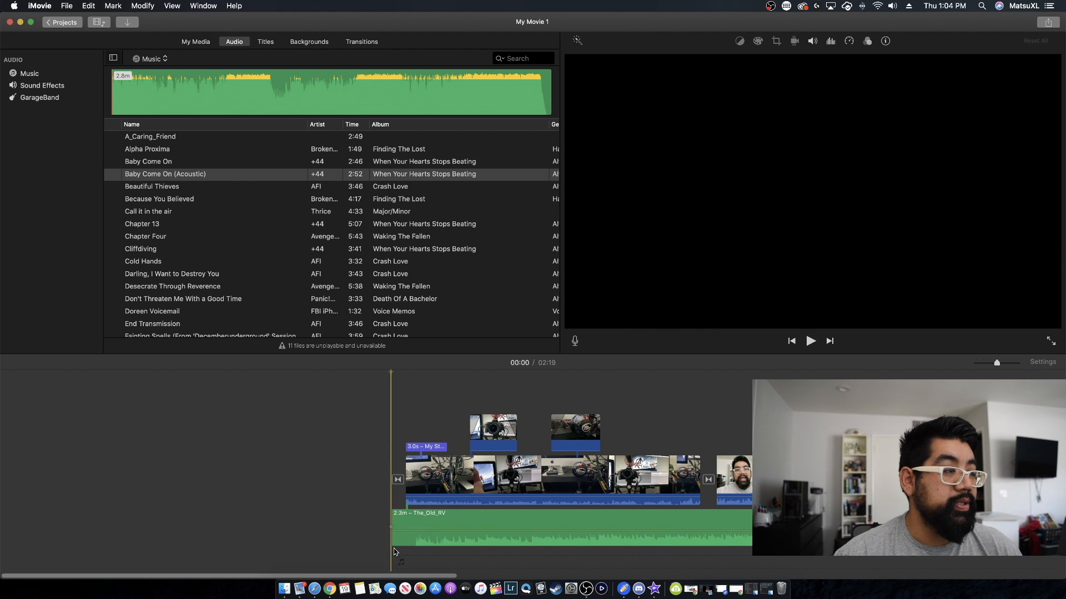
pyautogui.press('space')
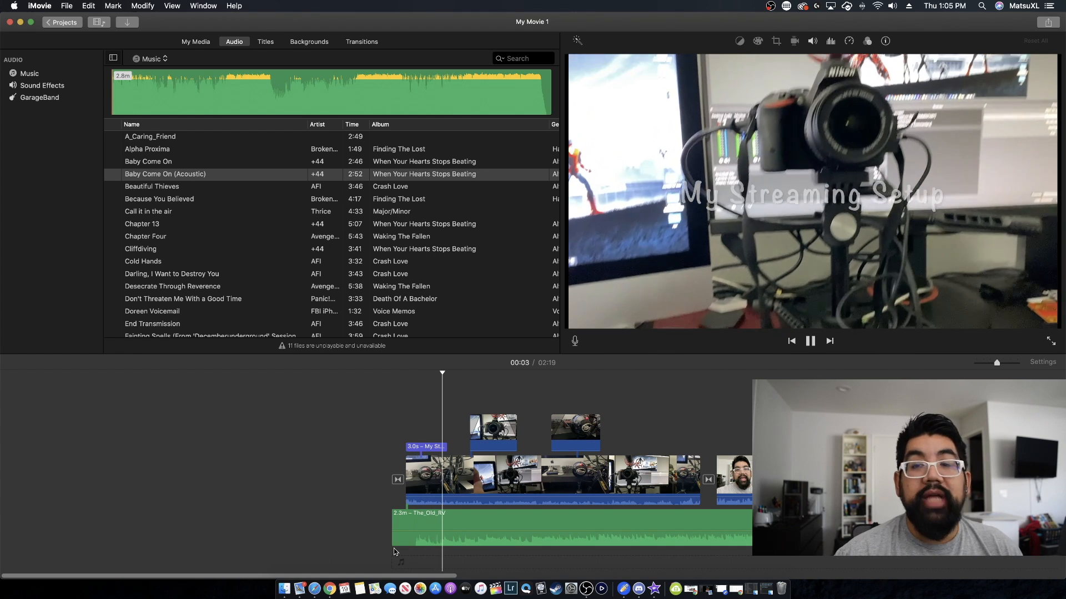
pyautogui.press('space')
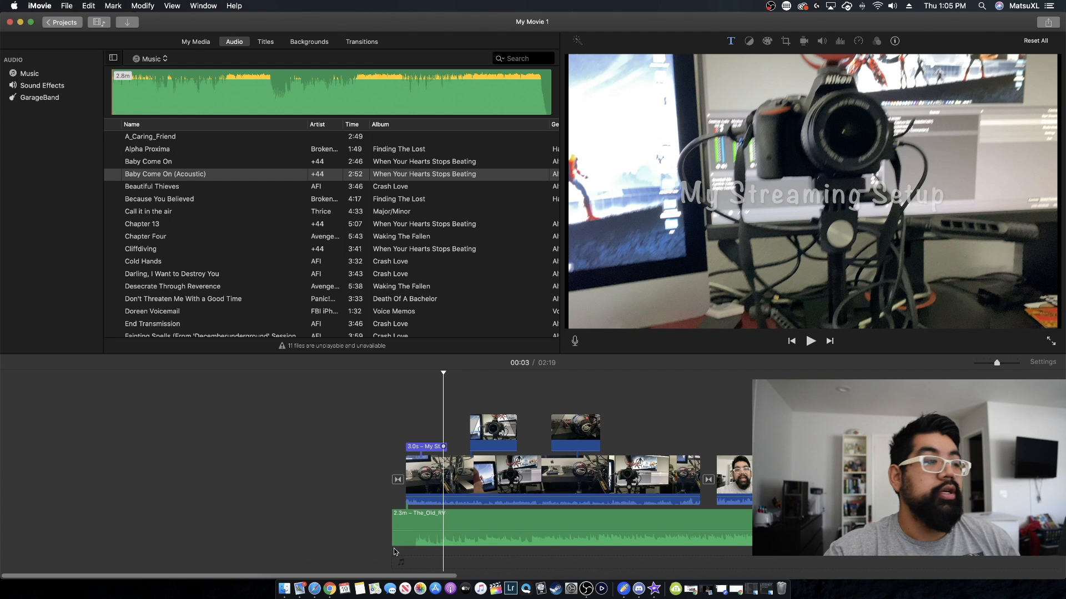
pyautogui.moveTo(431, 530)
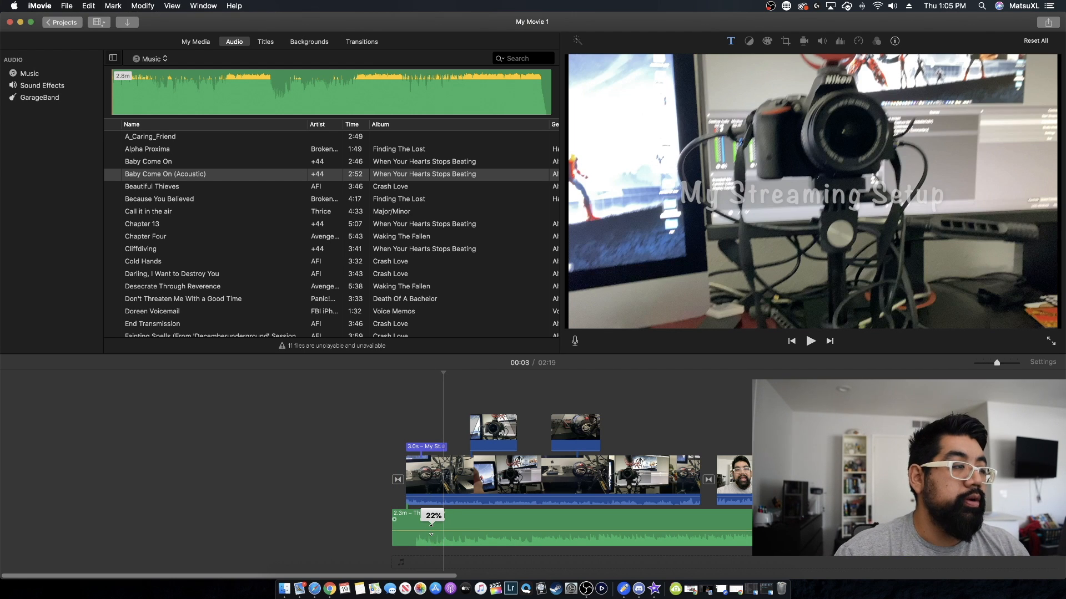
pyautogui.moveTo(431, 529); pyautogui.dragTo(438, 530)
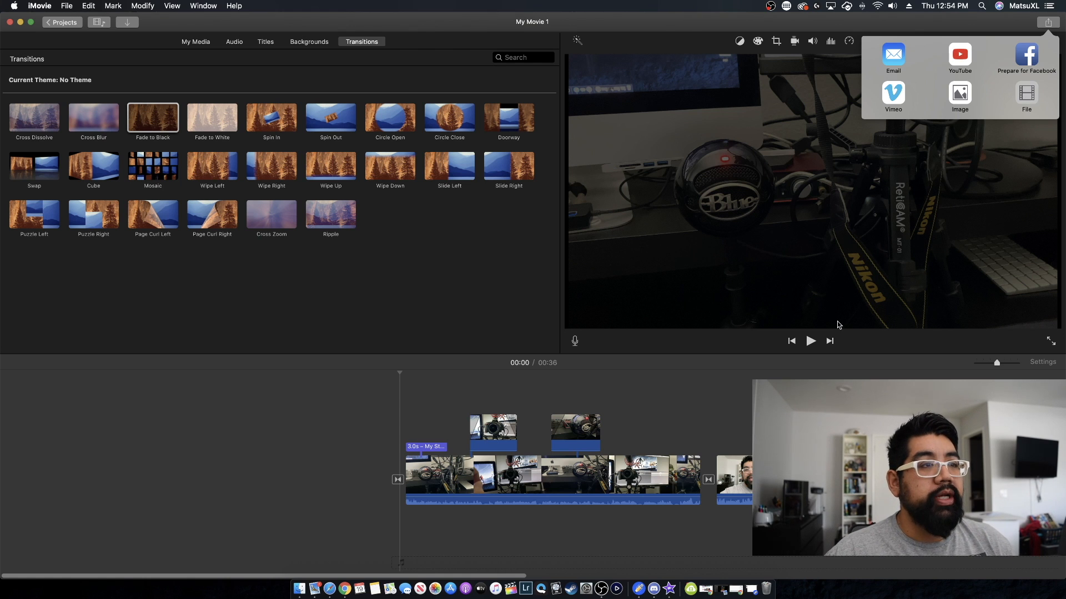
# Begin exporting the movie as a file, with the title "Demo Video Editing" and the description "I made a video".
pyautogui.click(1026, 95)
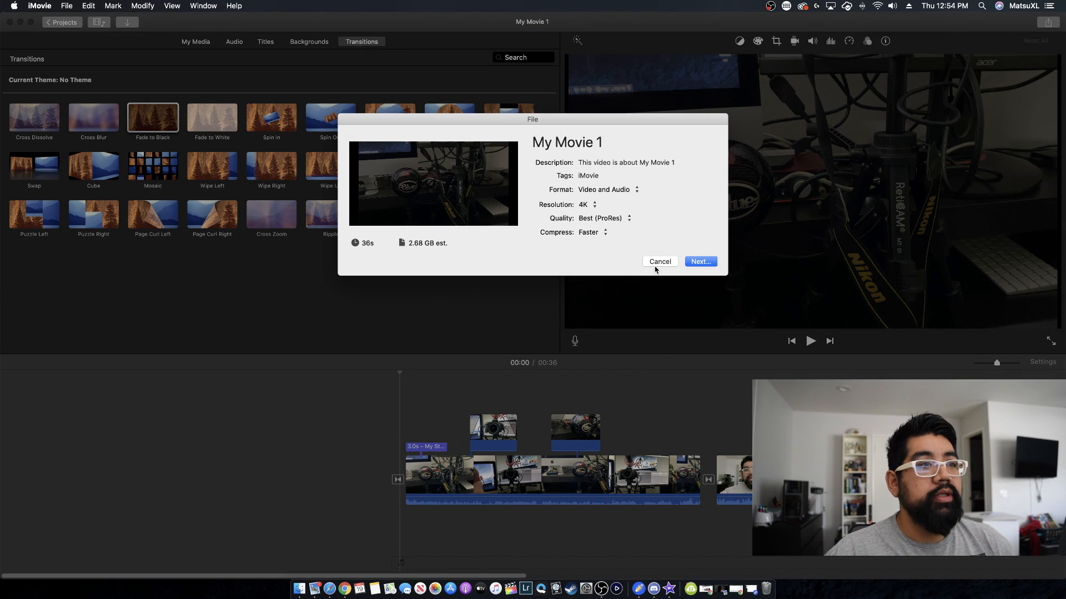
pyautogui.click(591, 140)
pyautogui.tripleClick(598, 141)
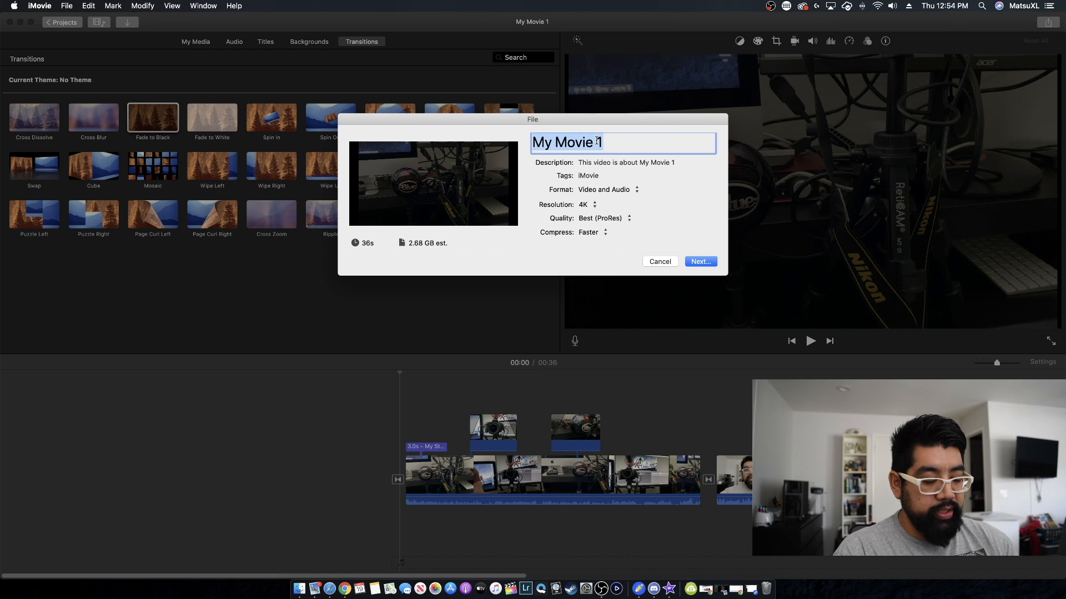
pyautogui.write('Demo ')
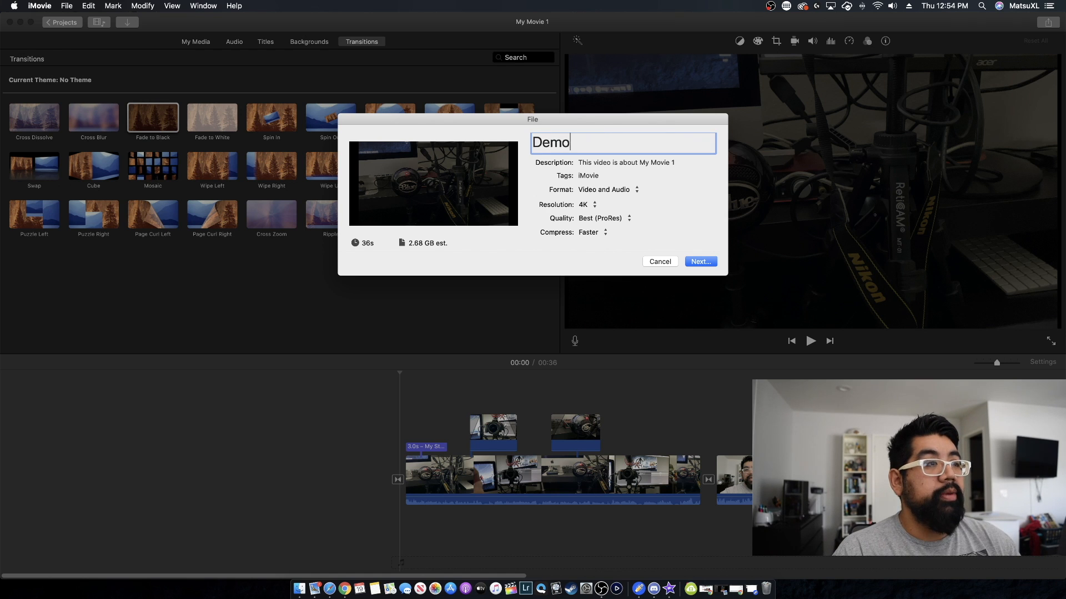
pyautogui.write('Video Editing')
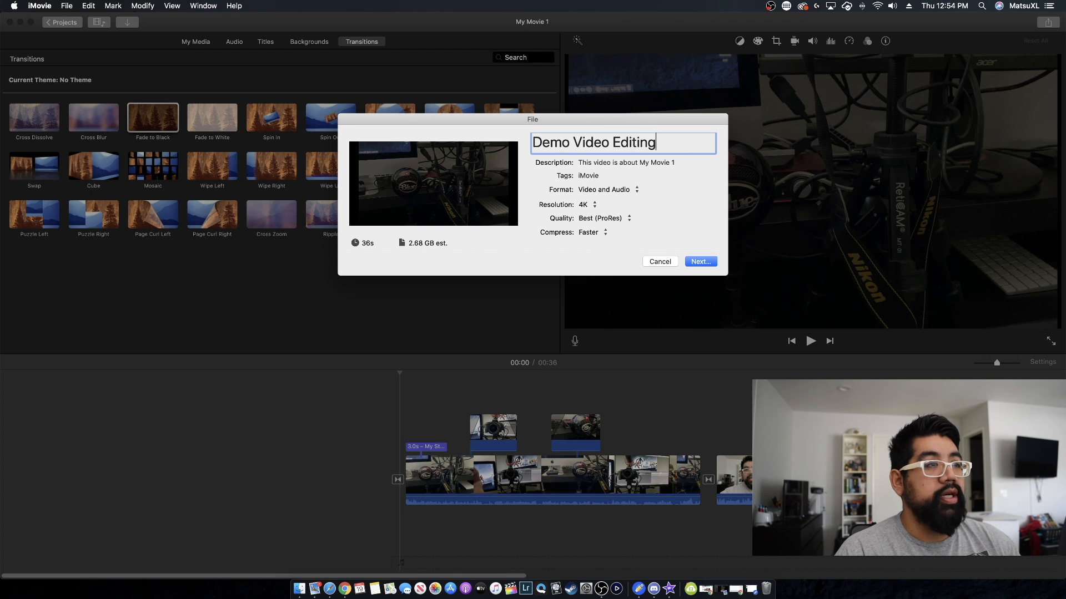
pyautogui.press('Tab')
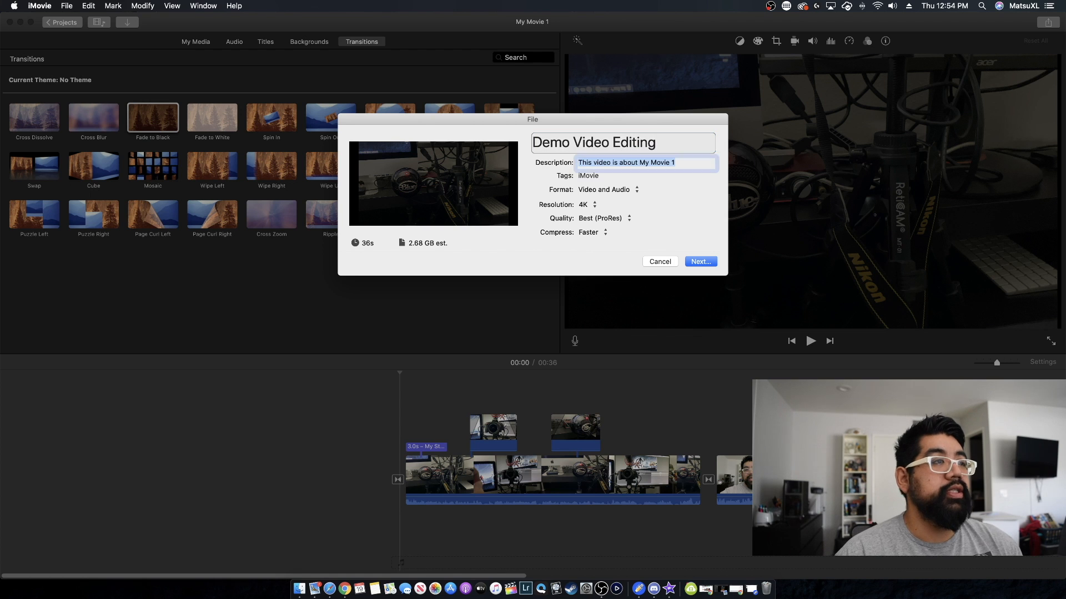
pyautogui.write('I')
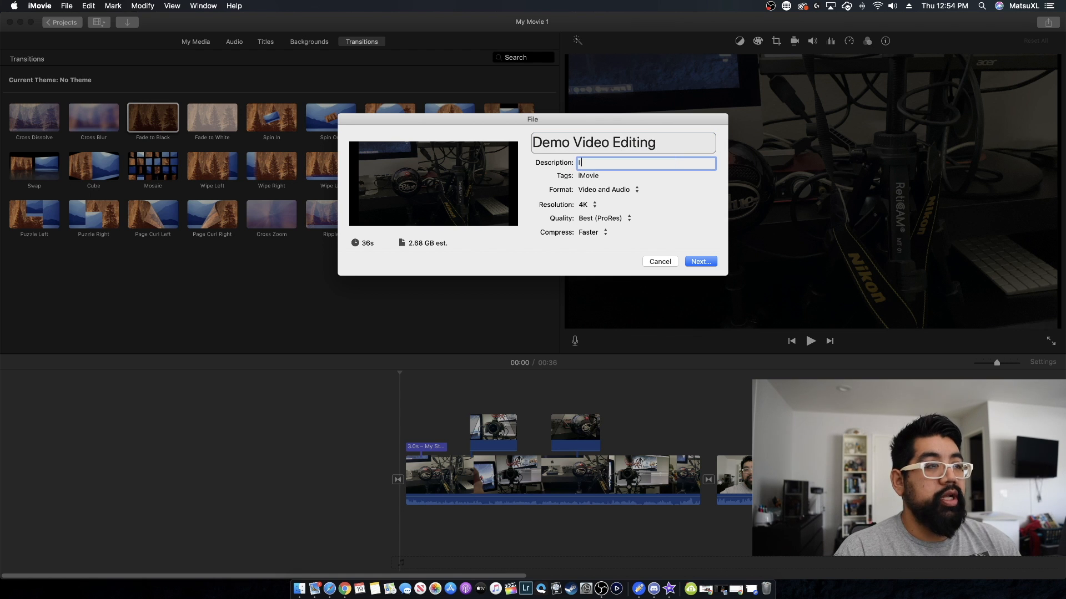
pyautogui.write(' made a')
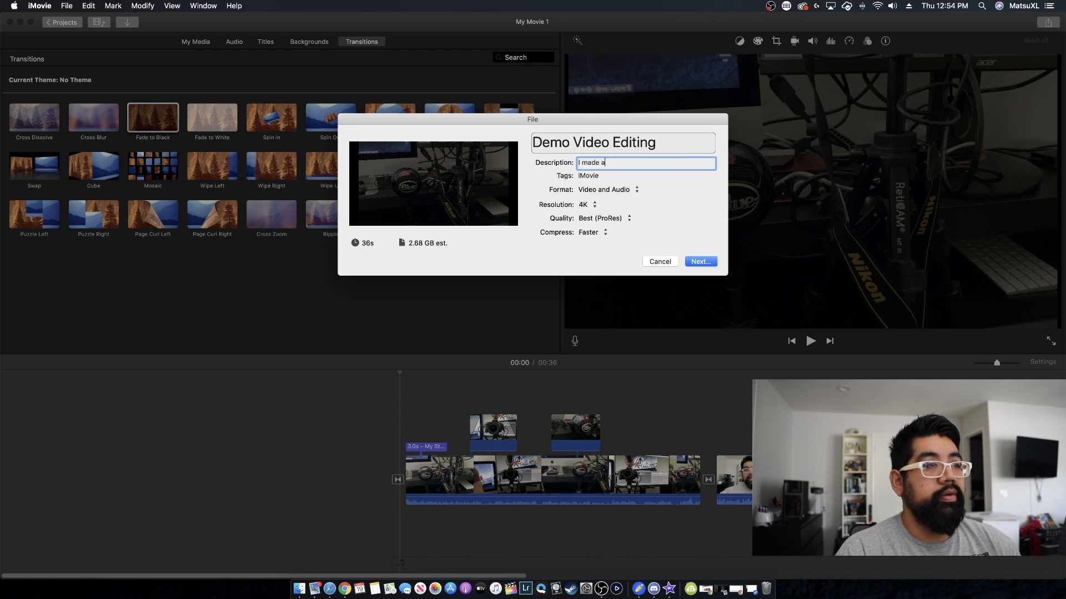
pyautogui.write(' video')
pyautogui.press('Tab')
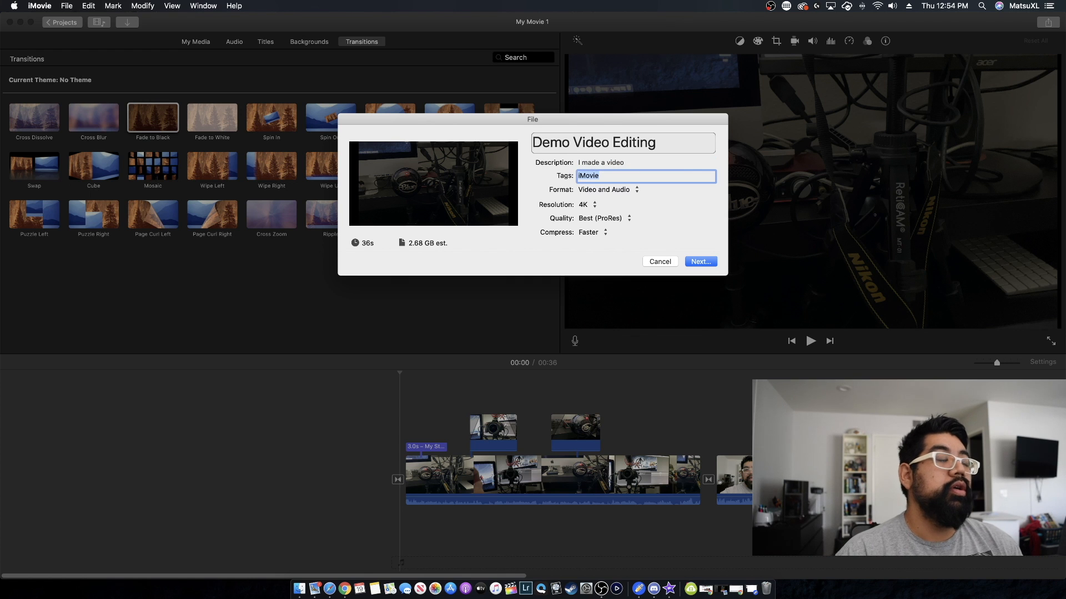
# Set the export resolution to 1080p and the compression to Better Quality.
pyautogui.click(594, 205)
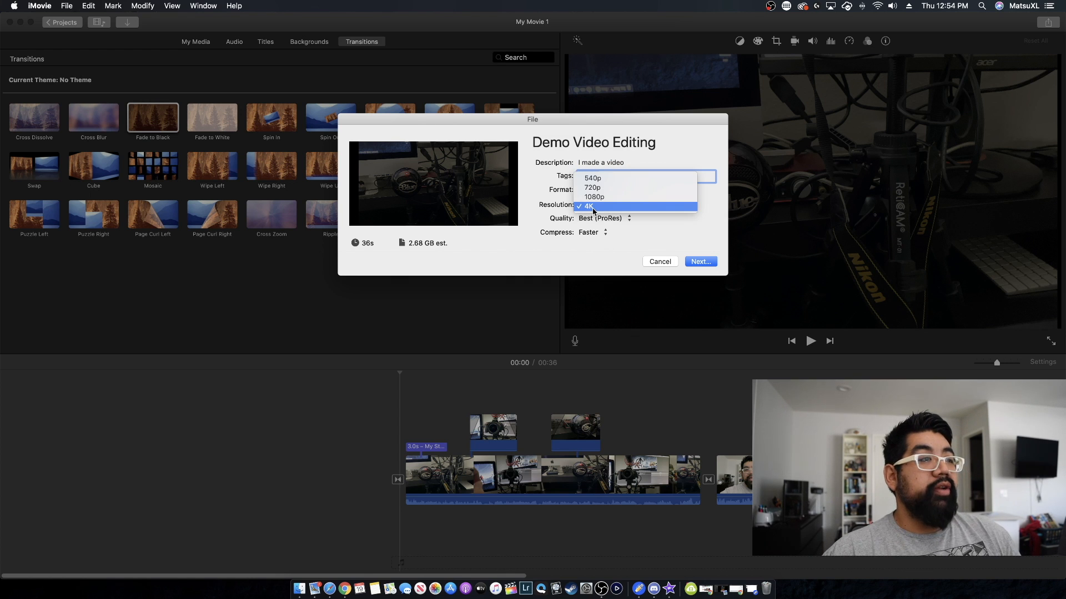
pyautogui.click(602, 200)
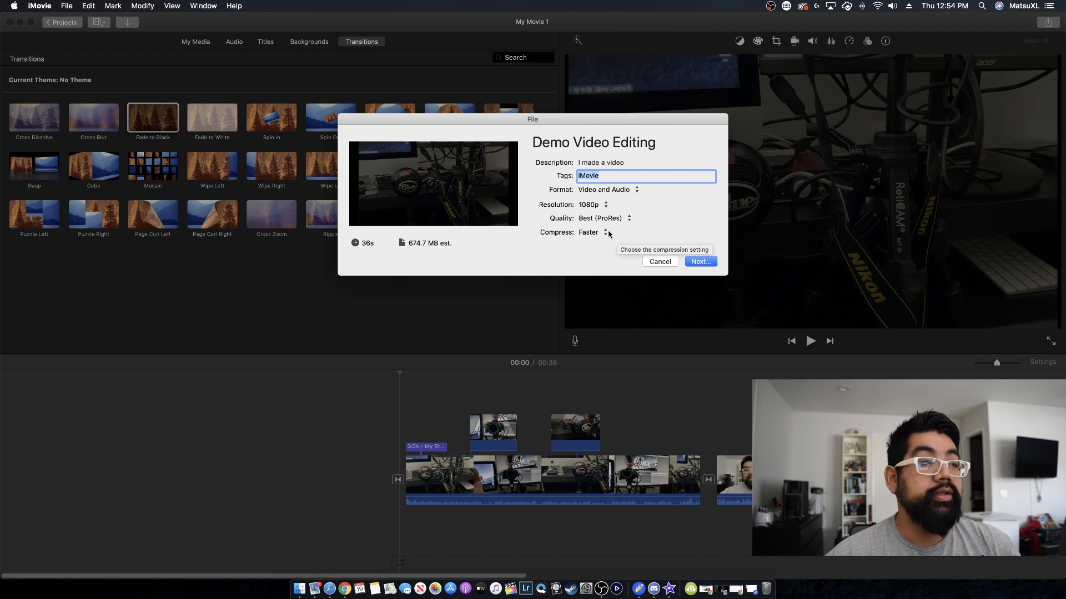
pyautogui.click(599, 232)
pyautogui.click(602, 242)
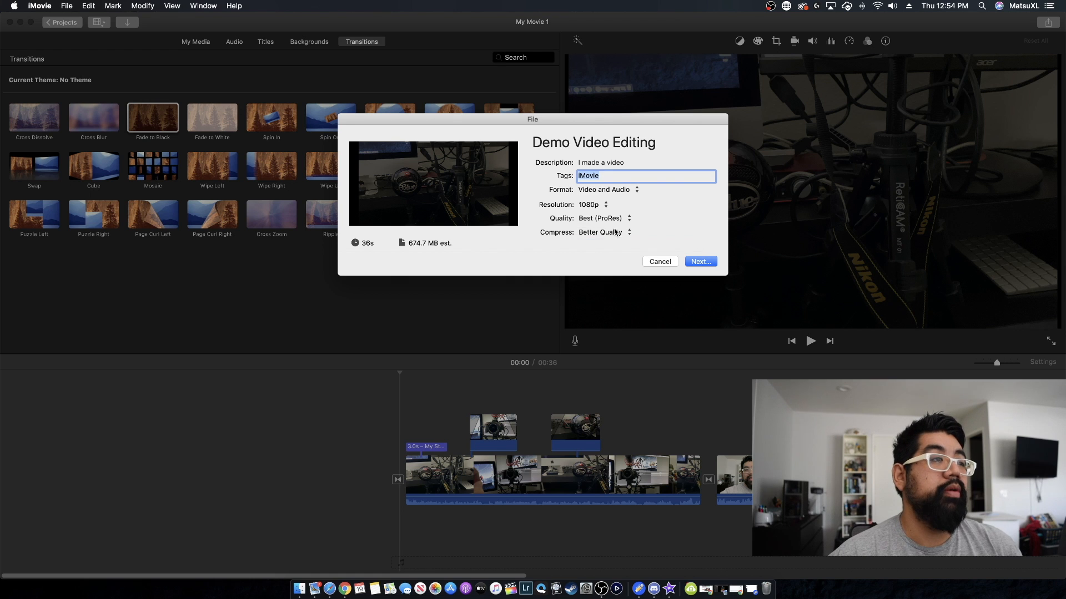
# Review the export's video quality options and keep Best (ProRes) selected.
pyautogui.click(625, 219)
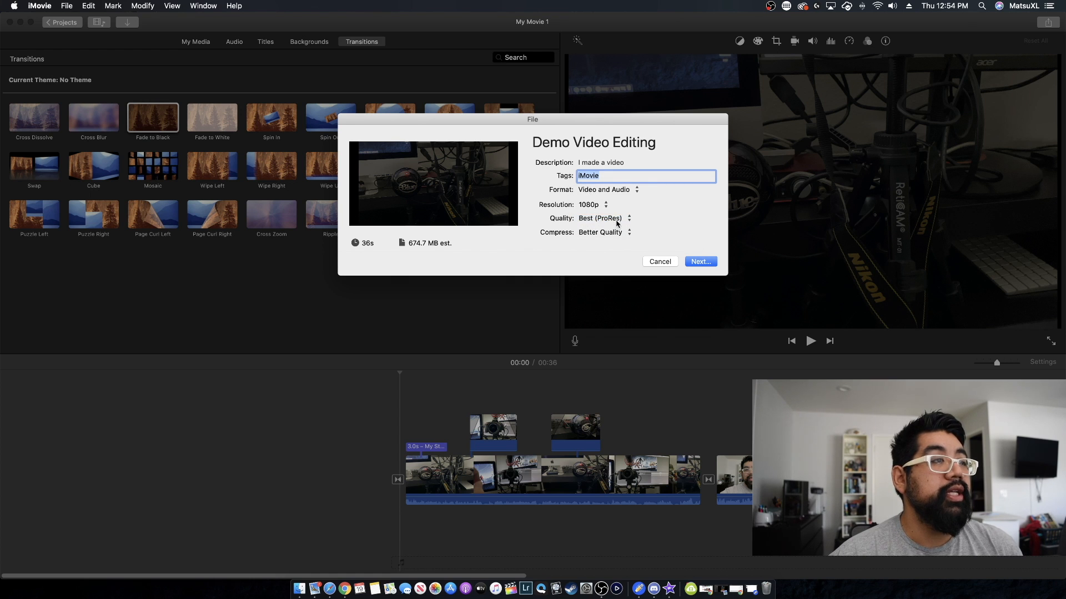
pyautogui.click(630, 224)
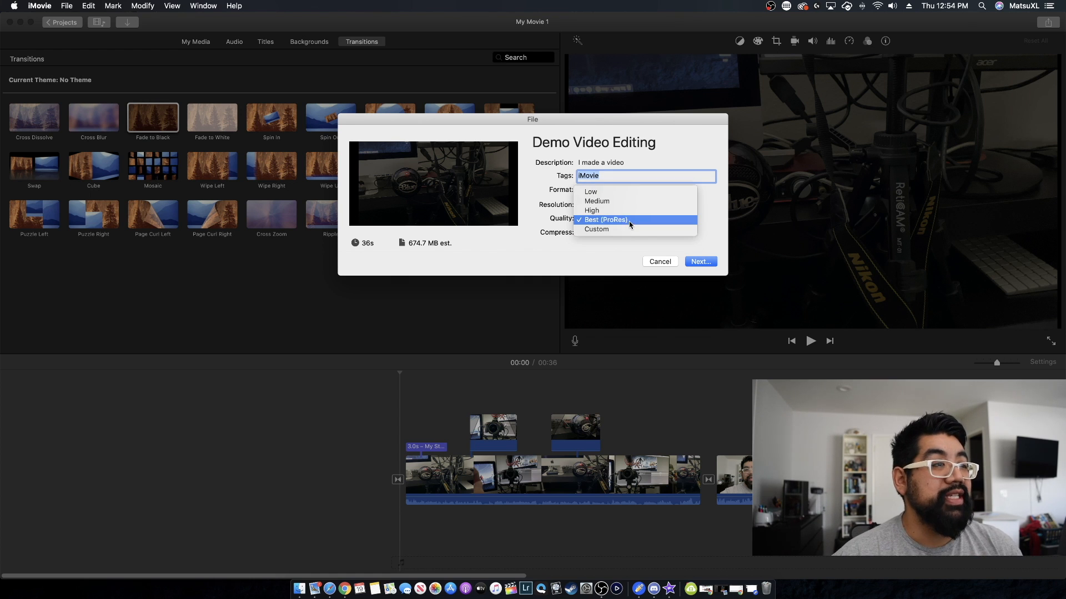
pyautogui.click(600, 220)
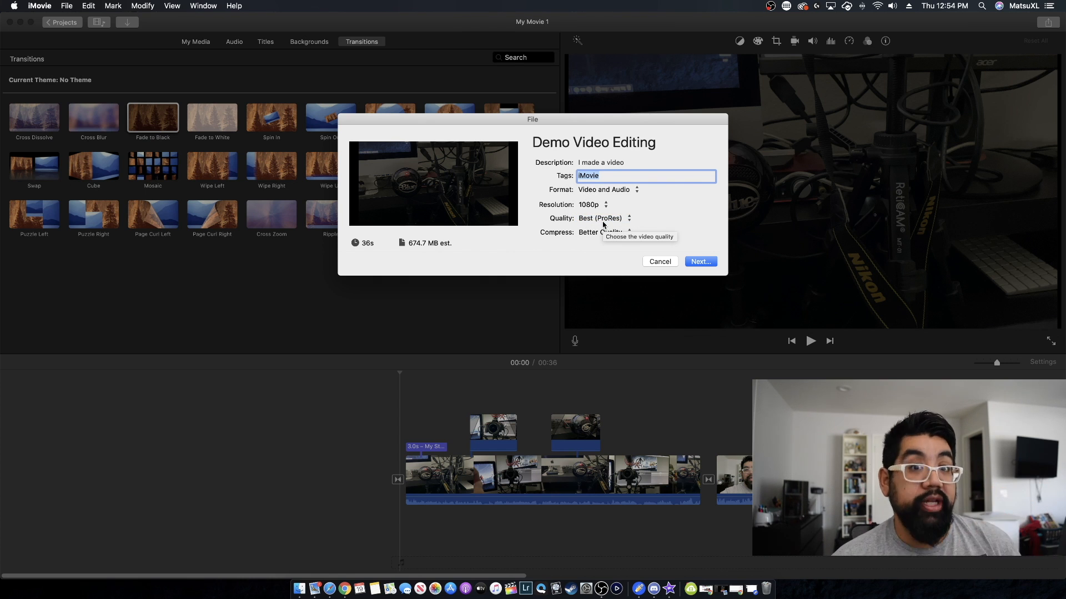
pyautogui.click(604, 224)
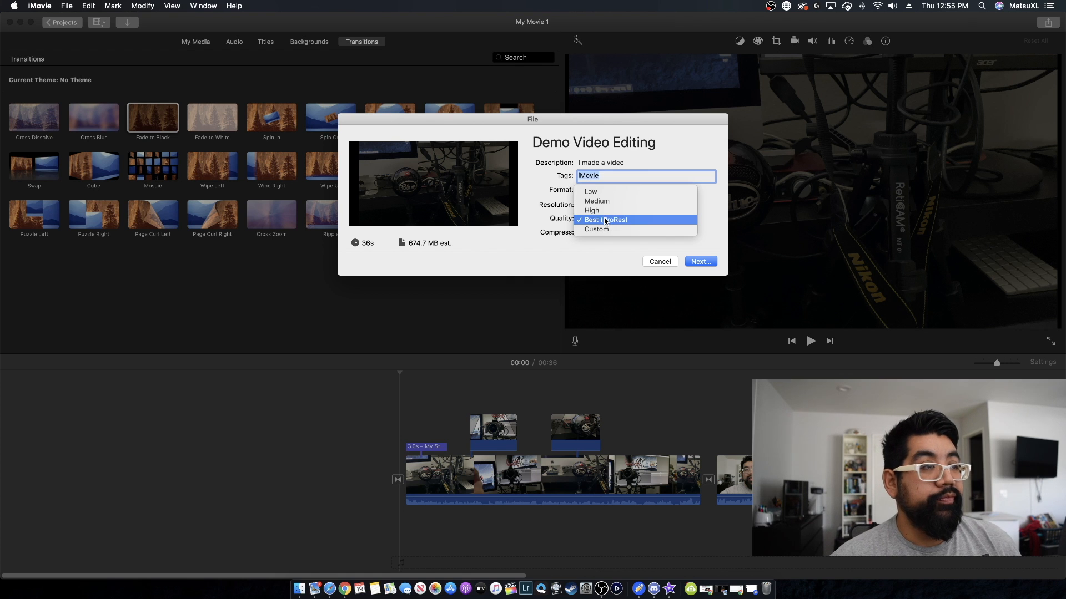
pyautogui.click(609, 221)
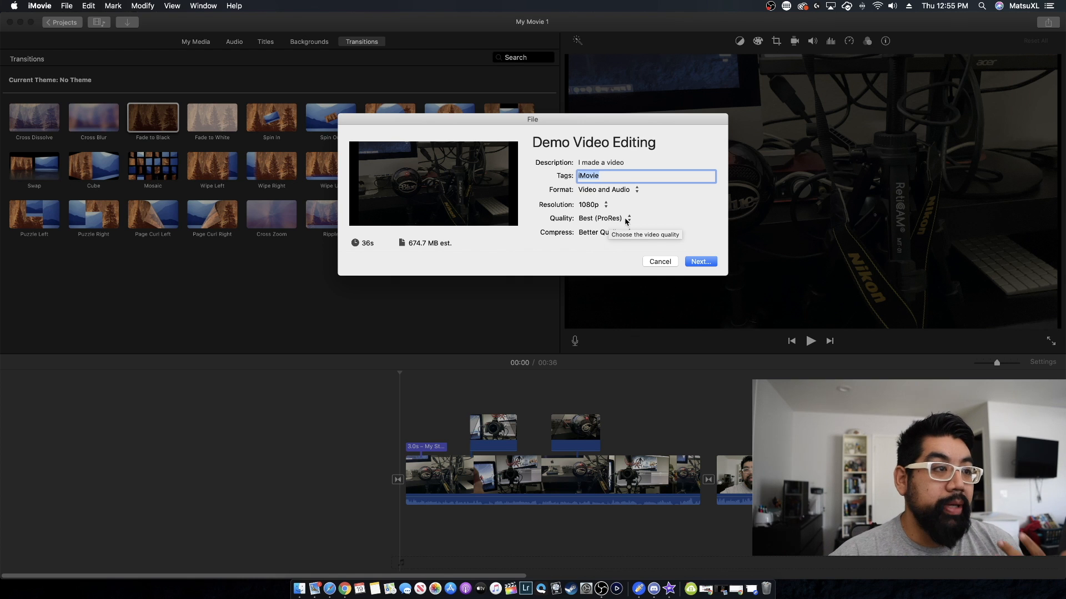
# Keep Better Quality compression and save the export as "Demo Video Editing" in the home folder.
pyautogui.click(614, 232)
pyautogui.click(614, 246)
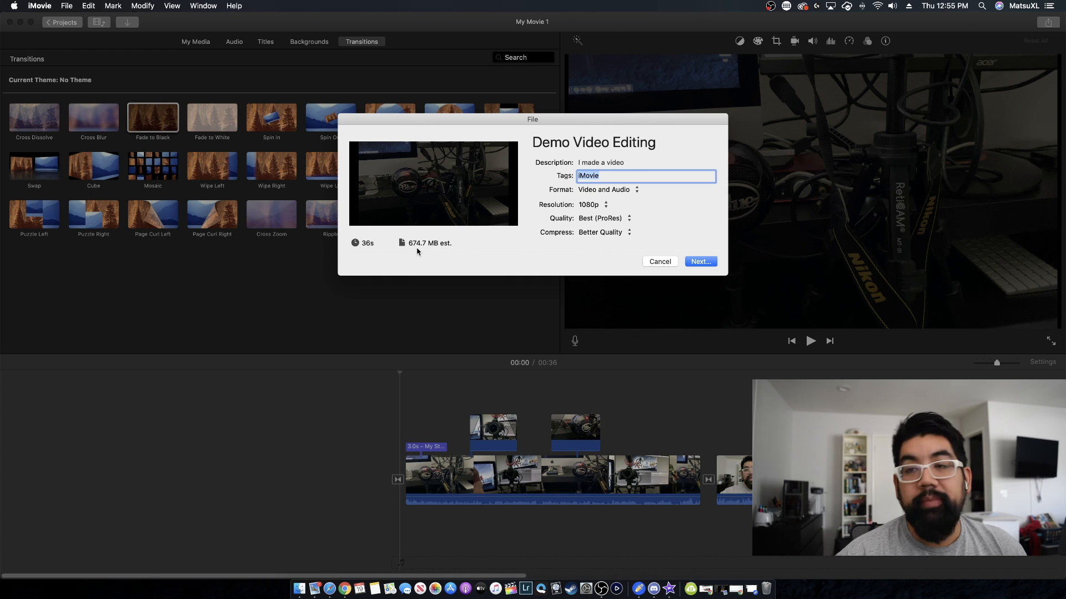
pyautogui.click(700, 262)
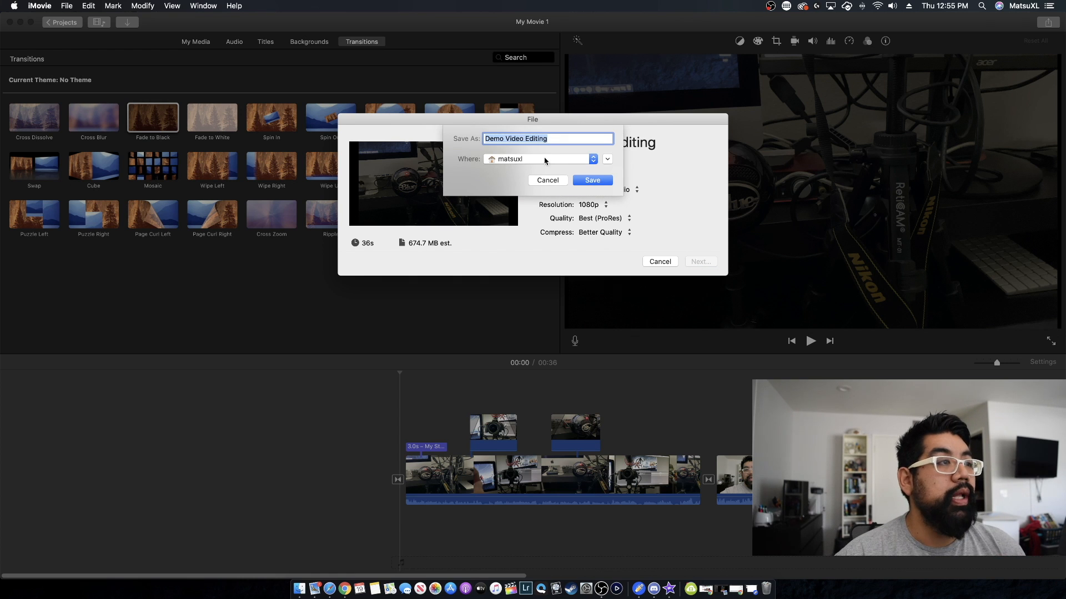
pyautogui.click(592, 180)
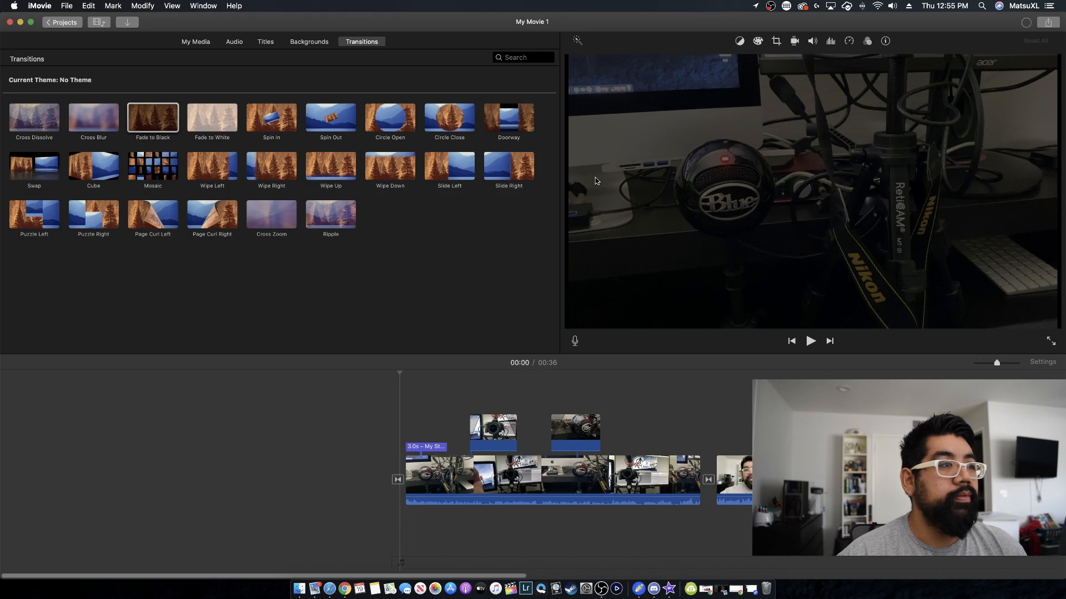